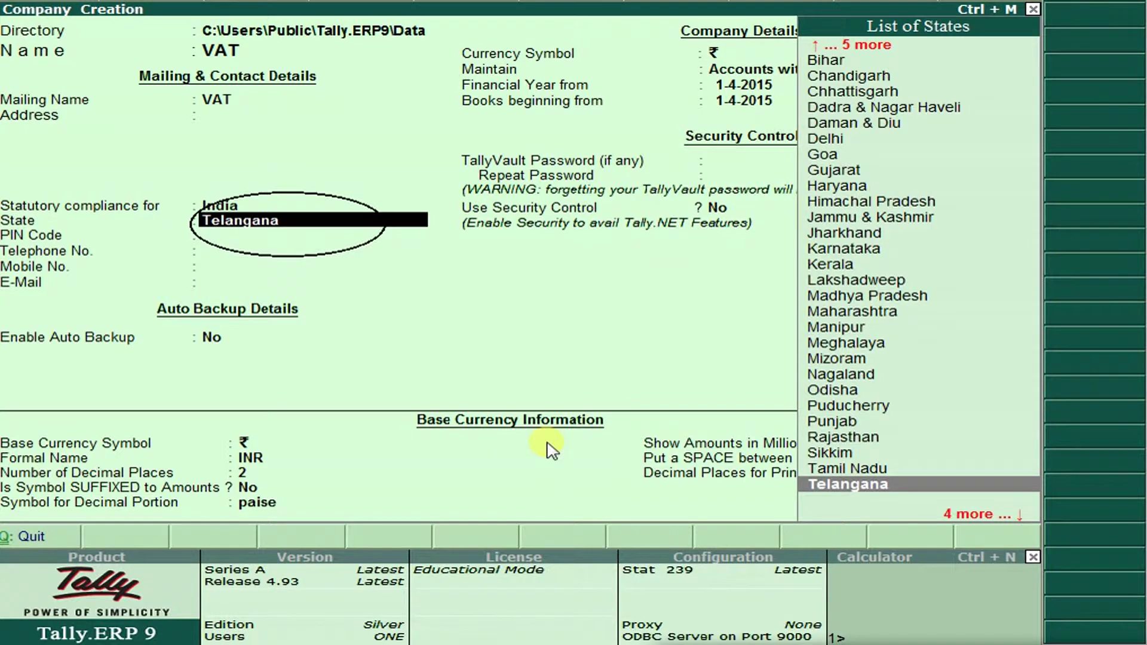
# Accept the Company Creation form to save company VAT with state Telangana.
pyautogui.hotkey('ctrl', 'a')
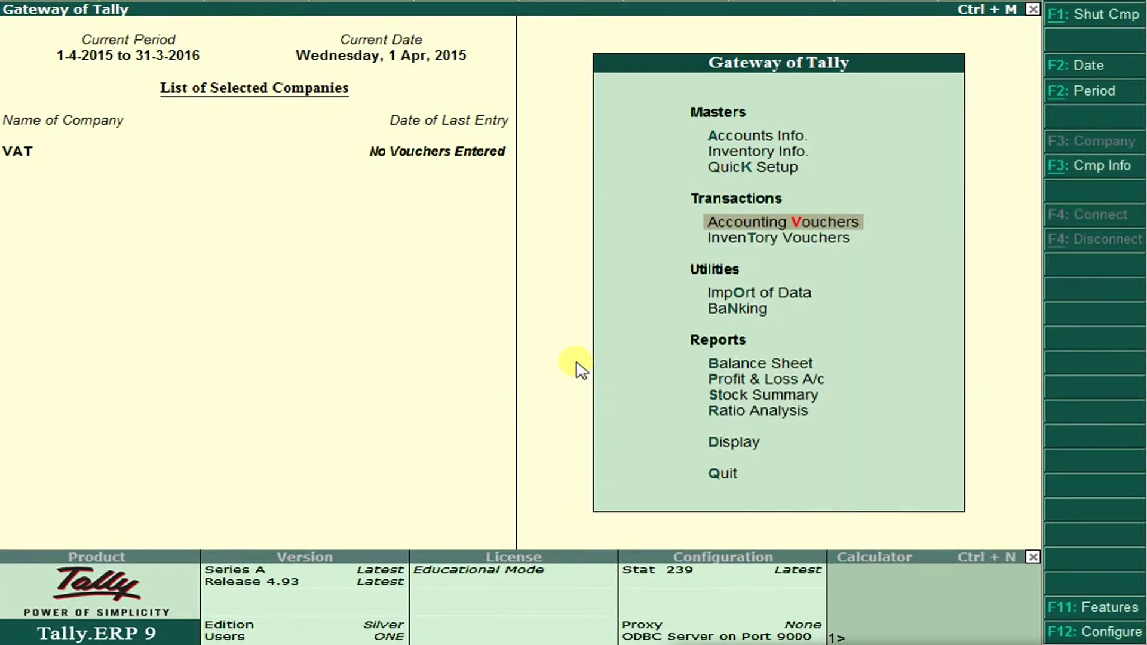
# Set Enable Value Added Tax (VAT) to Yes under Statutory & Taxation features.
pyautogui.click(1097, 609)
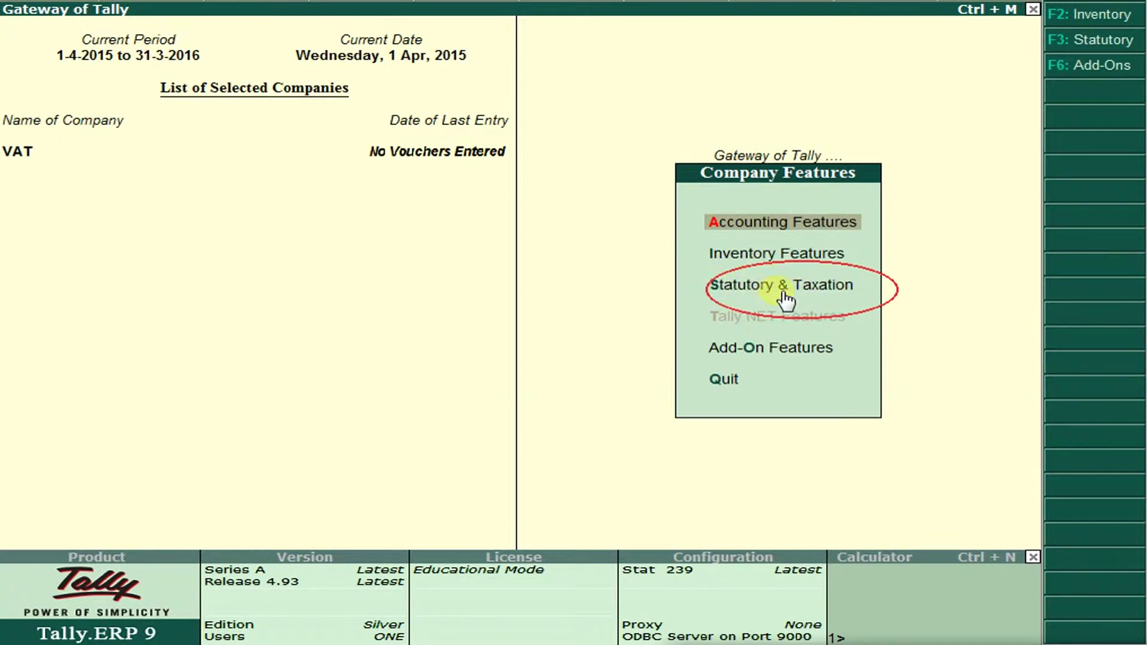
pyautogui.click(805, 295)
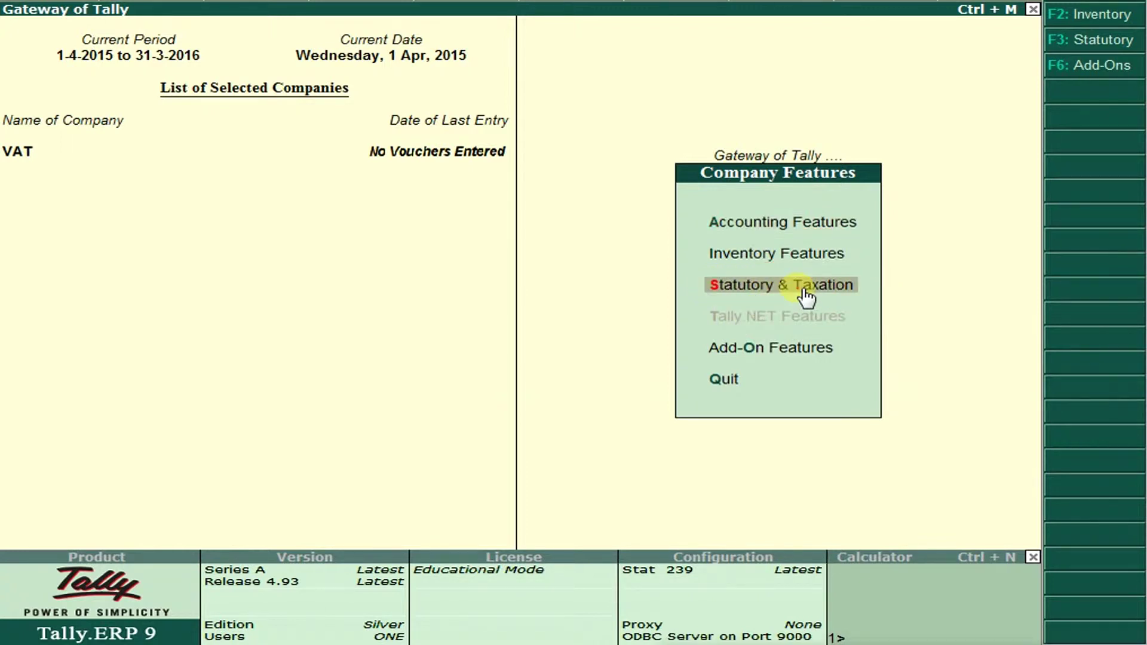
pyautogui.click(805, 295)
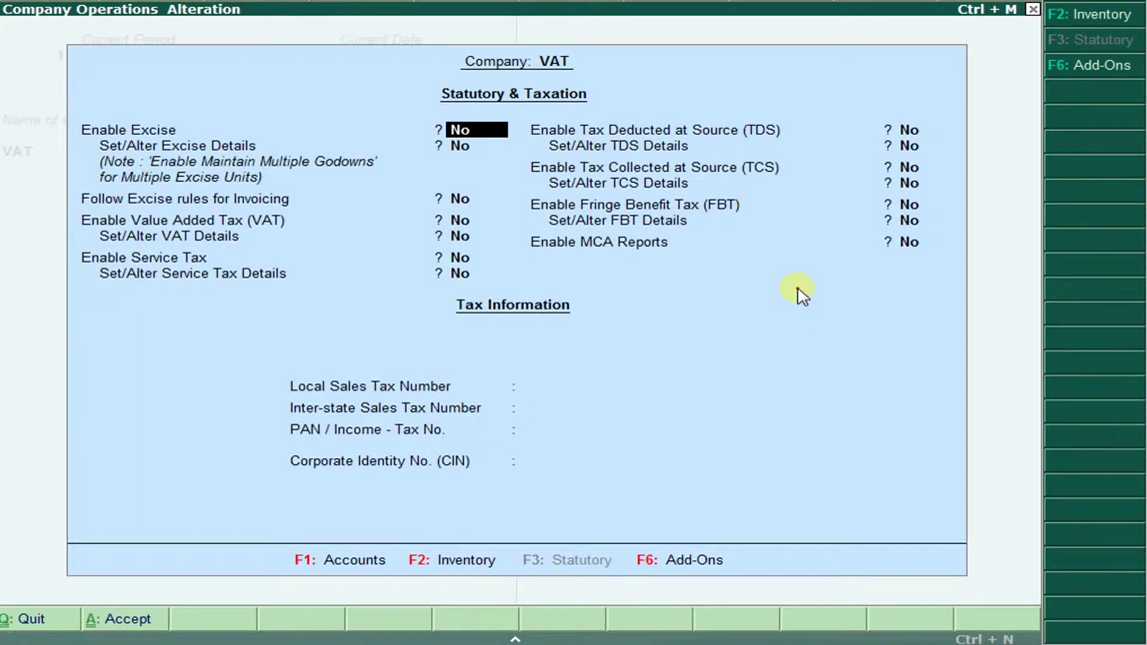
pyautogui.press('Return')
pyautogui.press('Return')
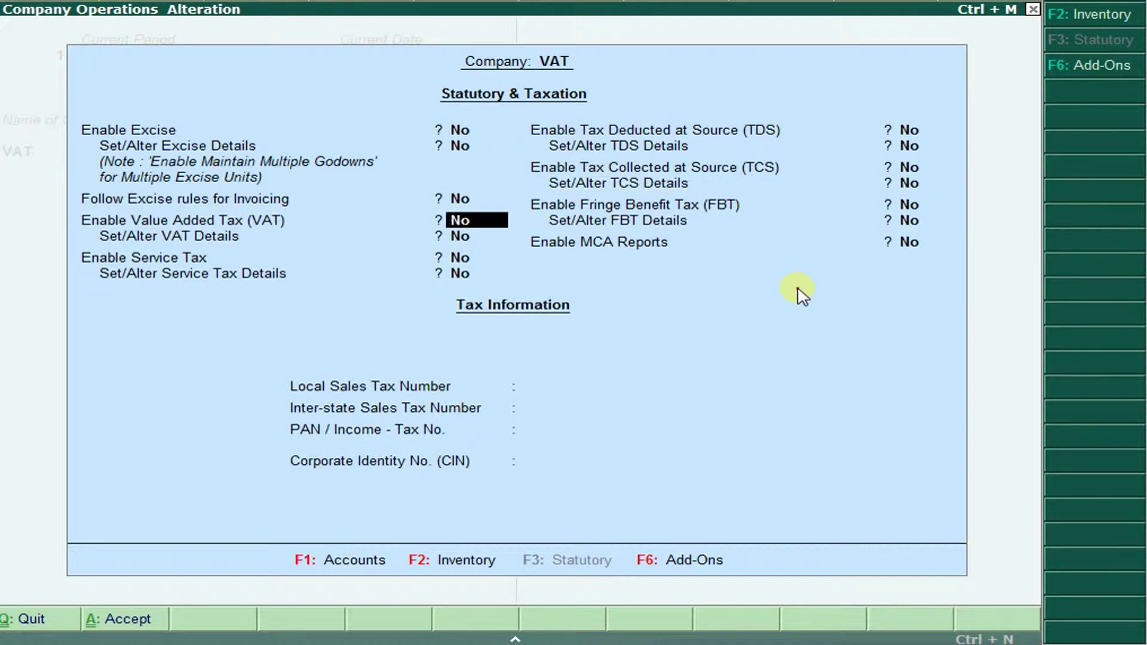
pyautogui.write('YES')
pyautogui.press('Return')
# Open VAT details and set state Telangana, Regular dealer, applicable from 1-4-2015.
pyautogui.write('YES')
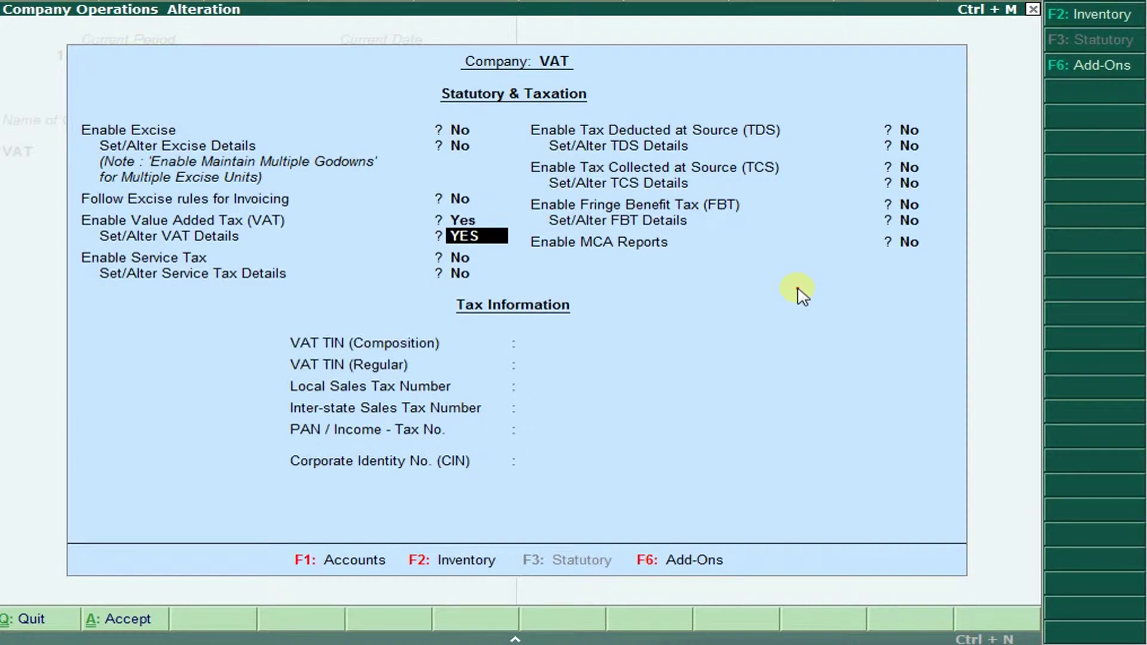
pyautogui.press('Return')
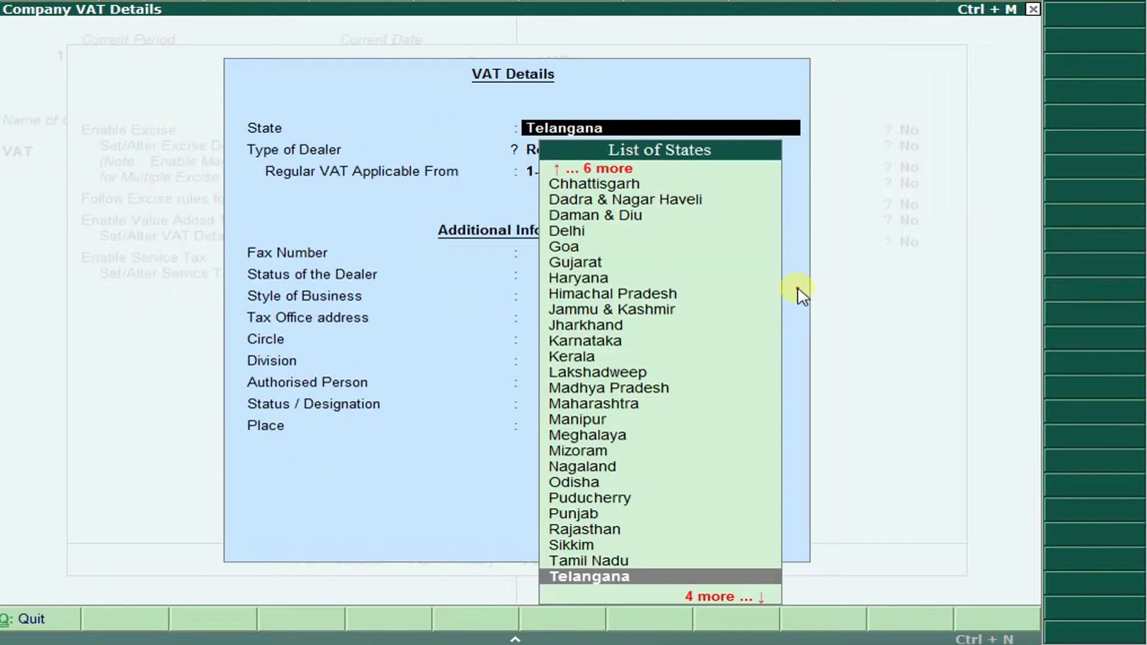
pyautogui.press('Return')
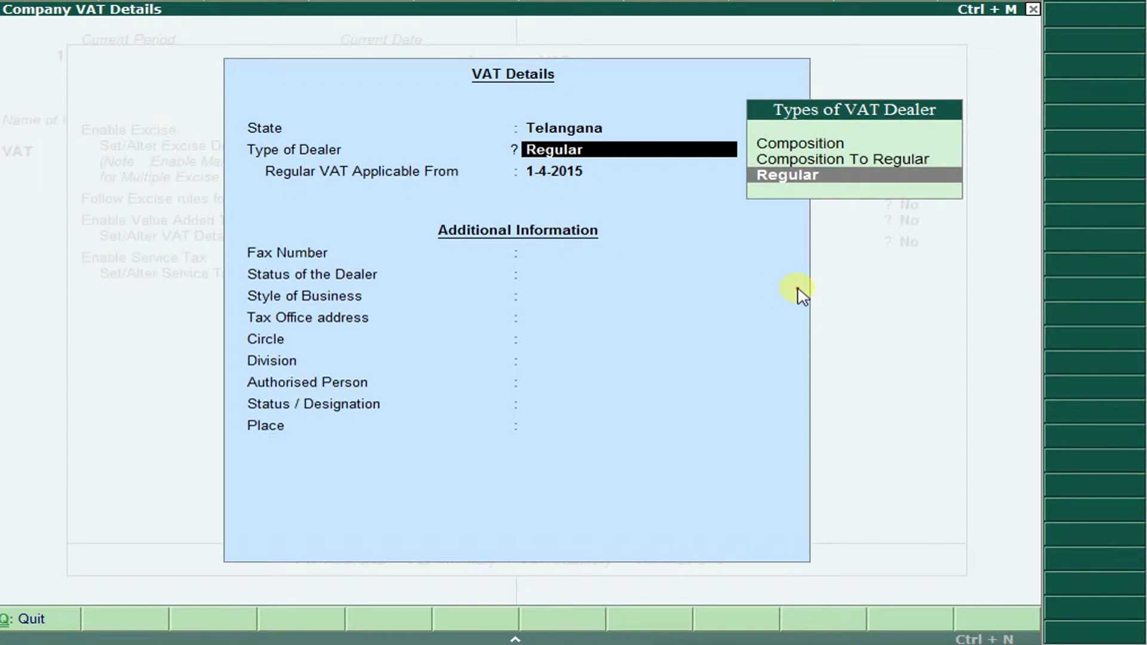
pyautogui.press('Up')
pyautogui.press('Up')
pyautogui.press('Down')
pyautogui.press('Down')
pyautogui.press('Return')
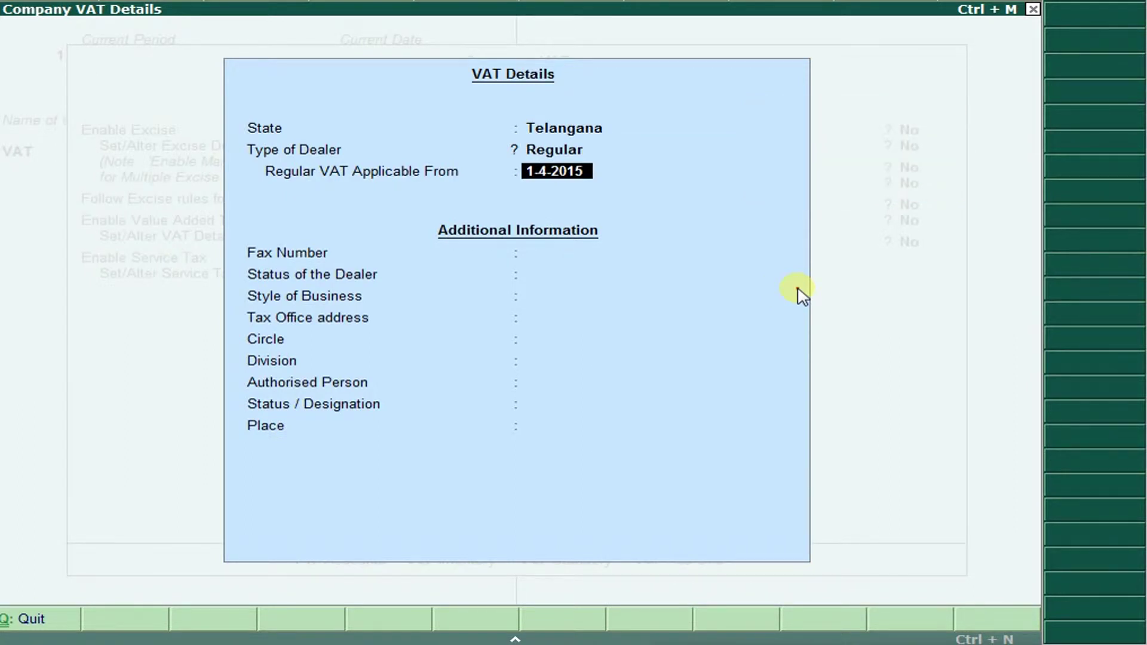
pyautogui.press('Return')
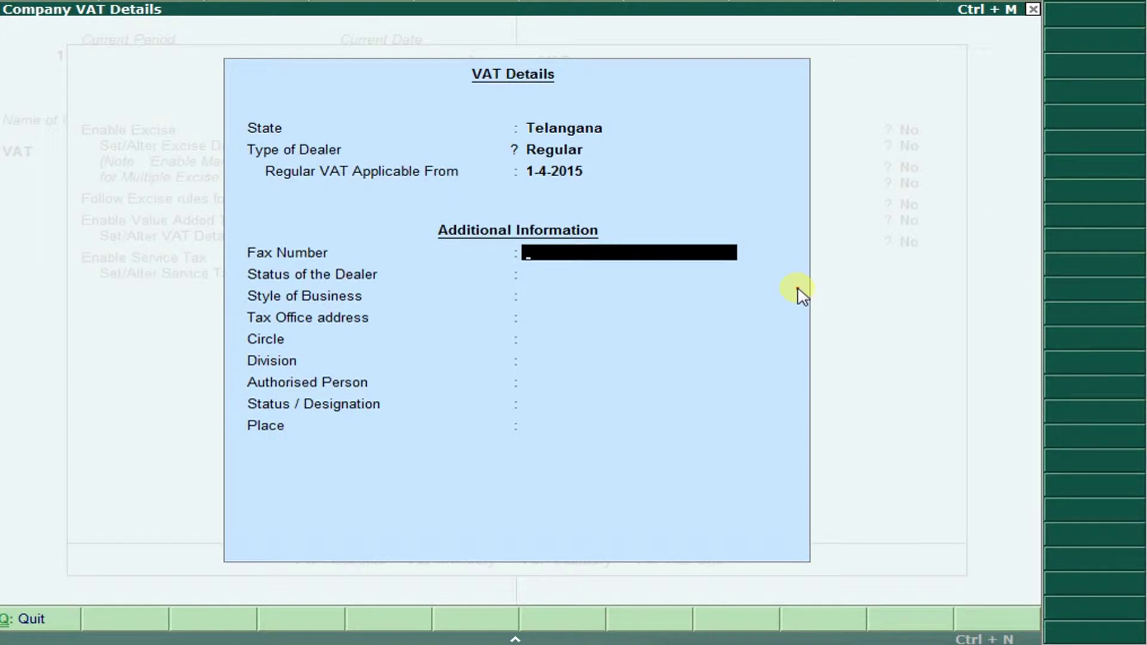
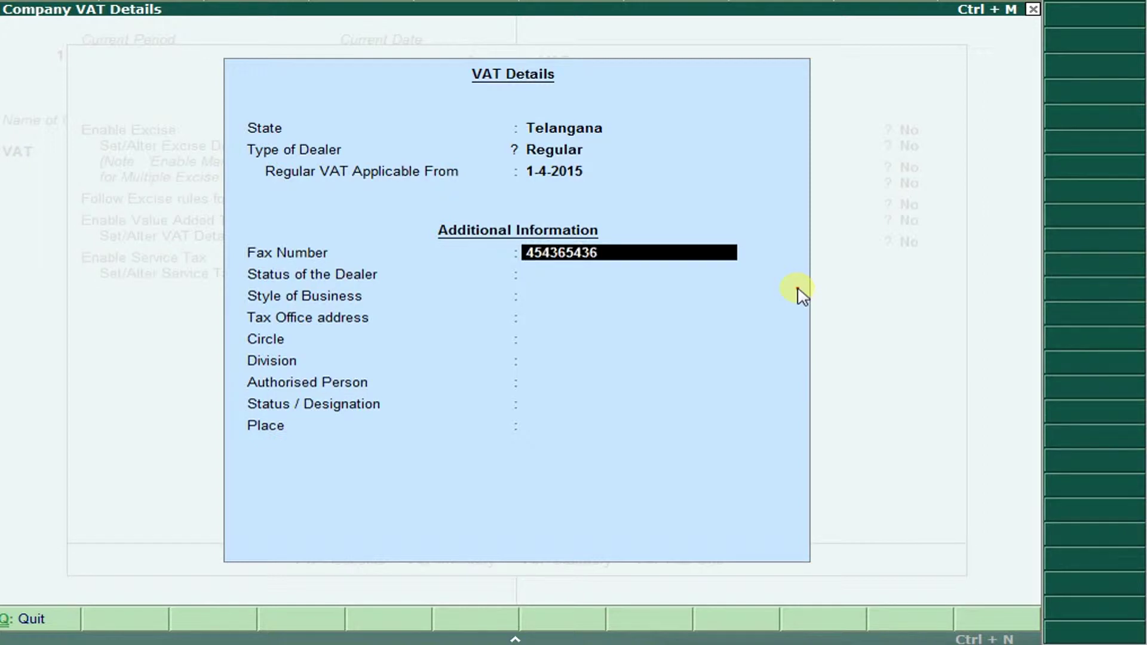
# Enter the fax number and dotted placeholder entries, then accept the VAT details.
pyautogui.press('Return')
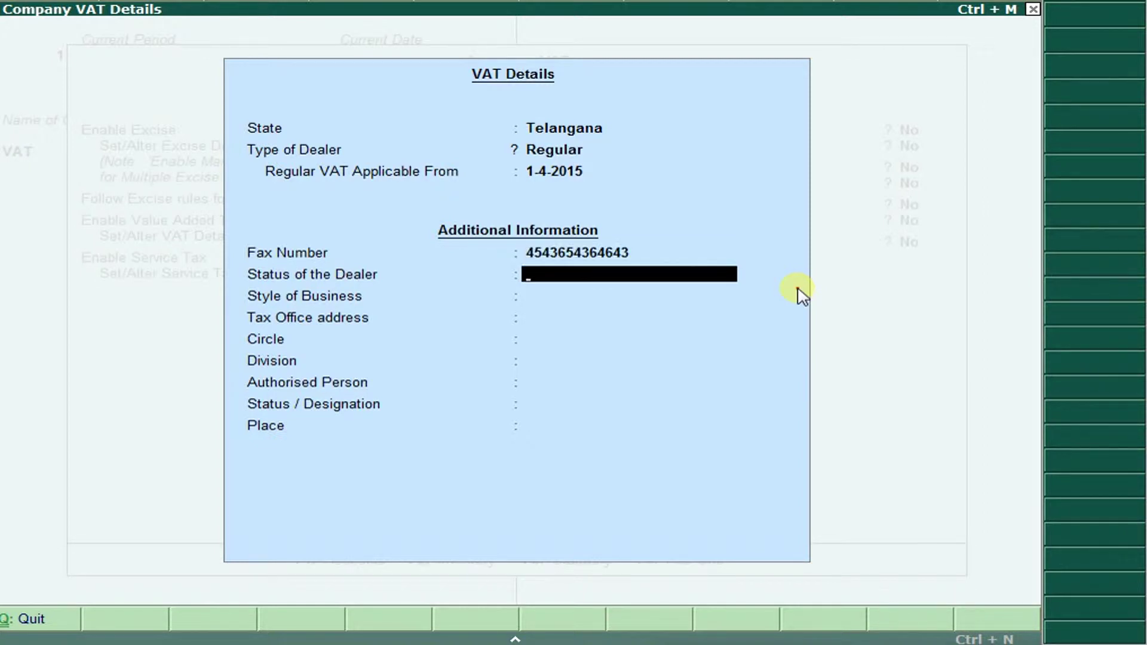
pyautogui.write('...........')
pyautogui.press('Return')
pyautogui.write('...............')
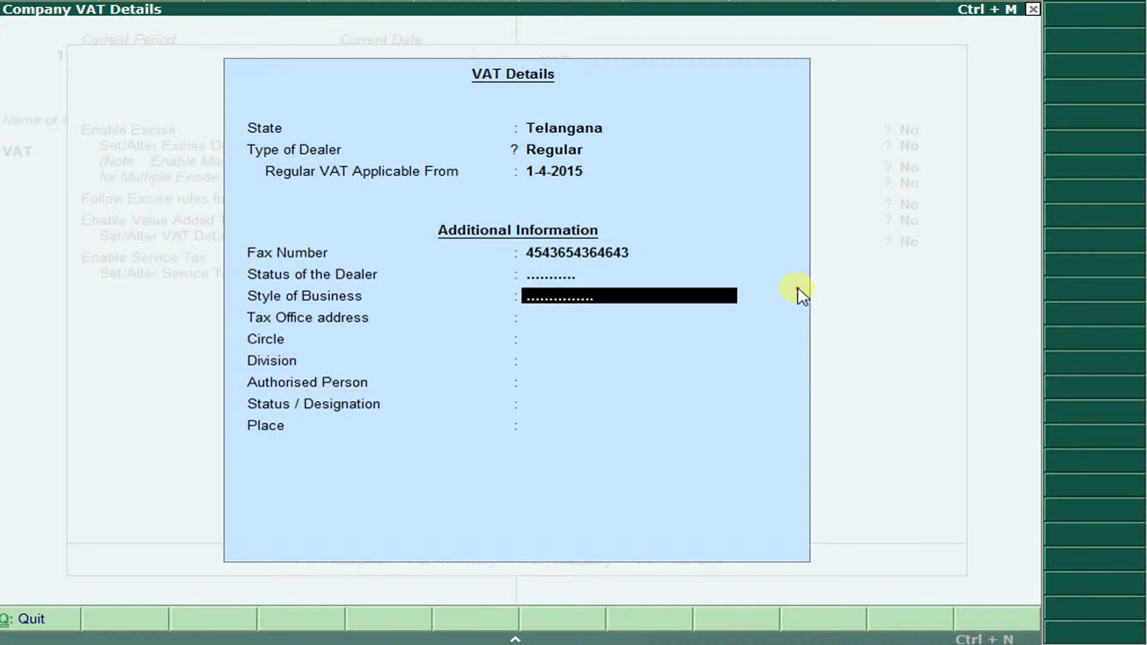
pyautogui.press('Return')
pyautogui.write('..............')
pyautogui.press('Return')
pyautogui.write('...............')
pyautogui.press('Return')
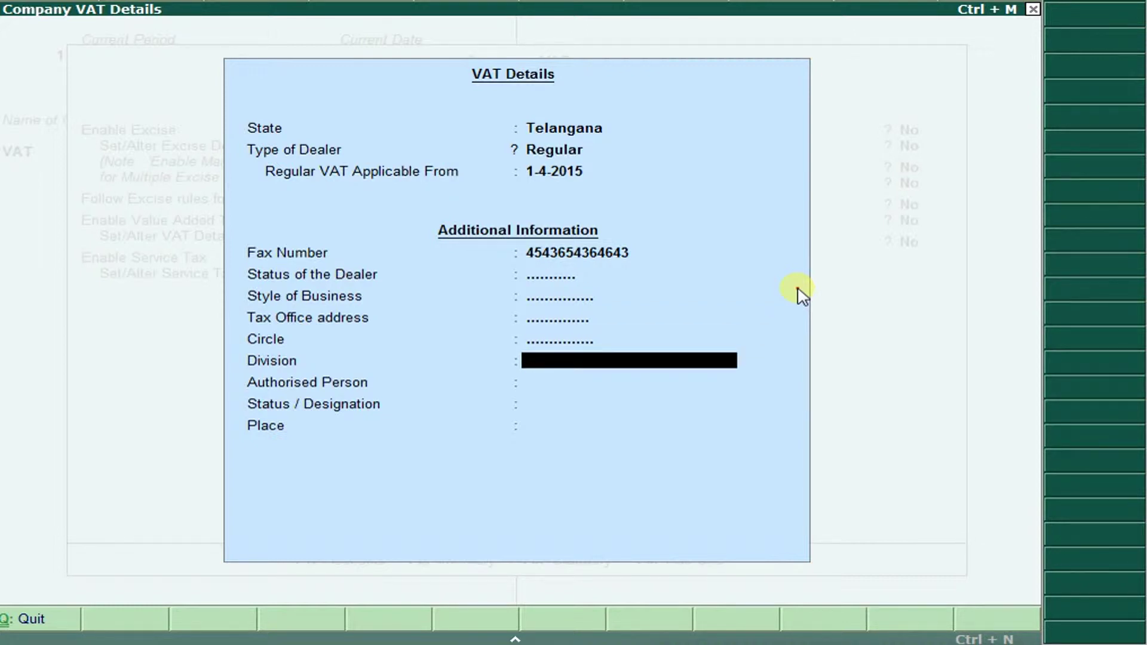
pyautogui.press('Return')
pyautogui.press('Return')
pyautogui.press('Return')
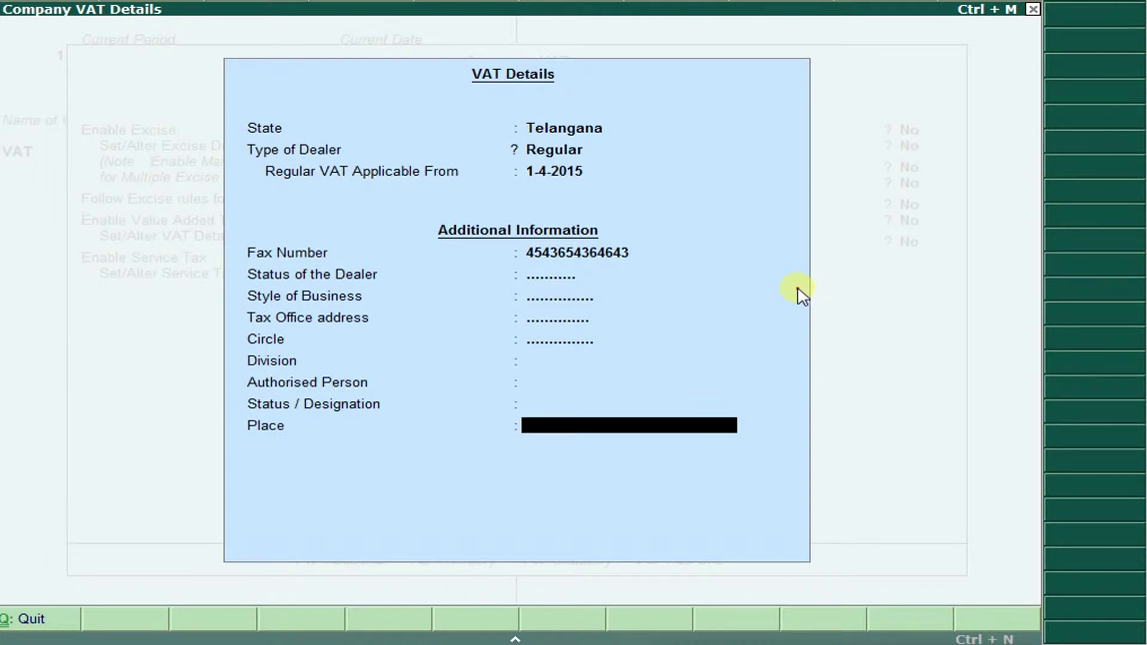
pyautogui.press('Return')
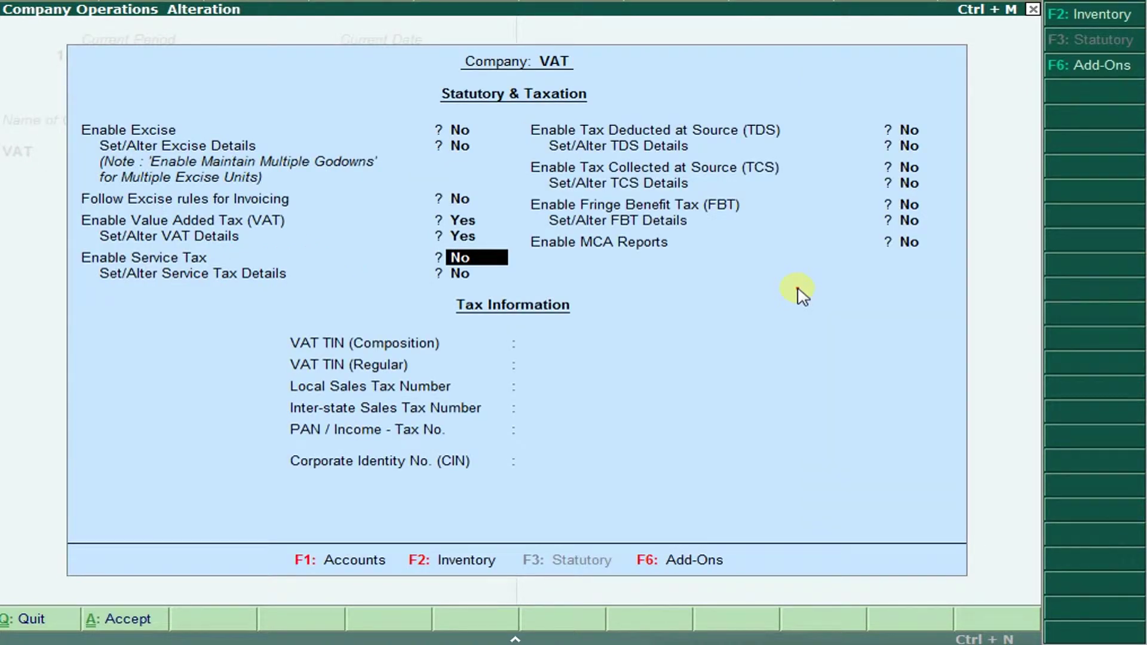
# Save the Statutory & Taxation changes and open Accounting Voucher Creation.
pyautogui.hotkey('ctrl', 'a')
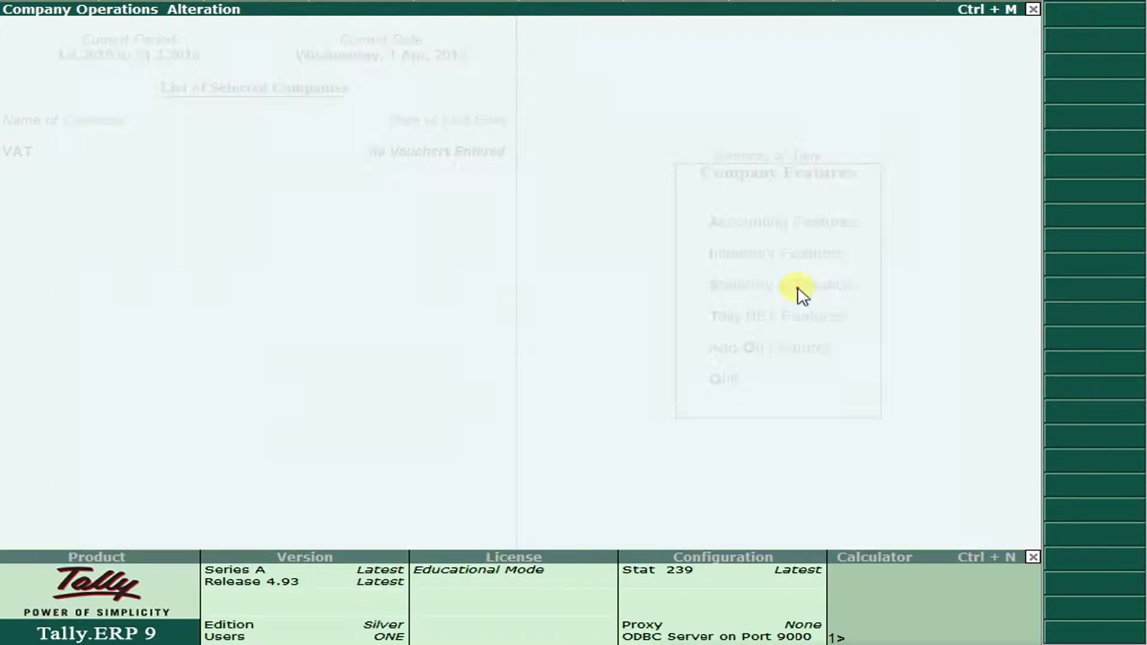
pyautogui.press('Escape')
pyautogui.press('Down')
pyautogui.press('Down')
pyautogui.press('Down')
pyautogui.press('Down')
pyautogui.press('Up')
pyautogui.press('Return')
pyautogui.hotkey('ctrl', 'F8')
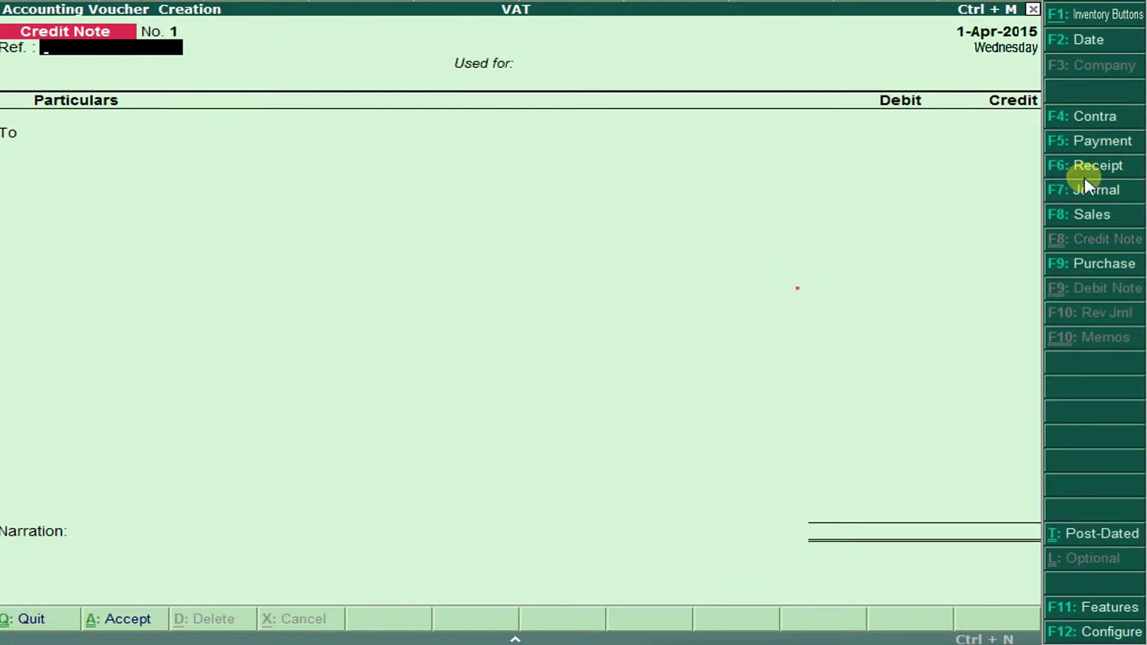
# Switch the voucher type to Purchase and check the question document for details.
pyautogui.click(1091, 264)
pyautogui.press('Return')
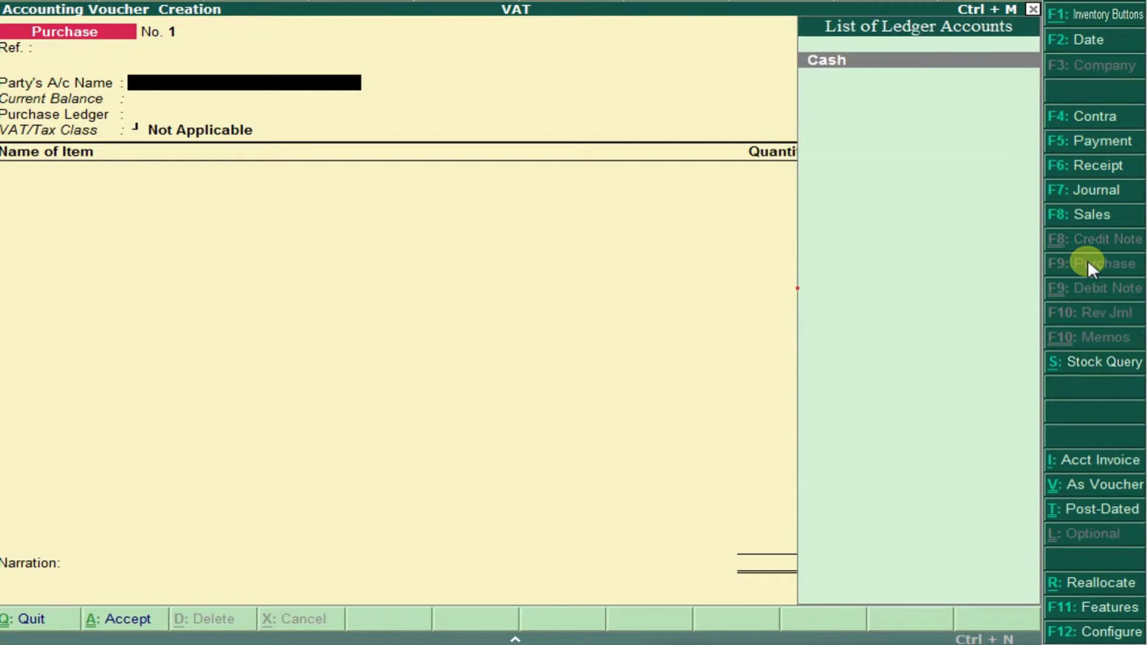
pyautogui.hotkey('alt', 'Tab')
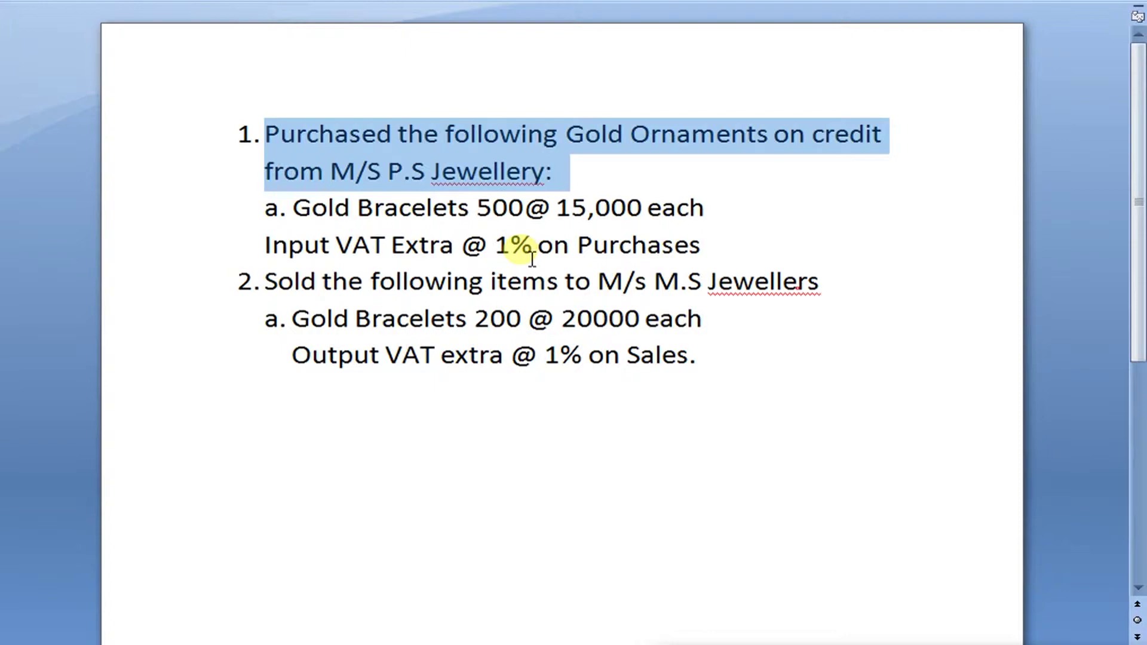
pyautogui.hotkey('alt', 'Tab')
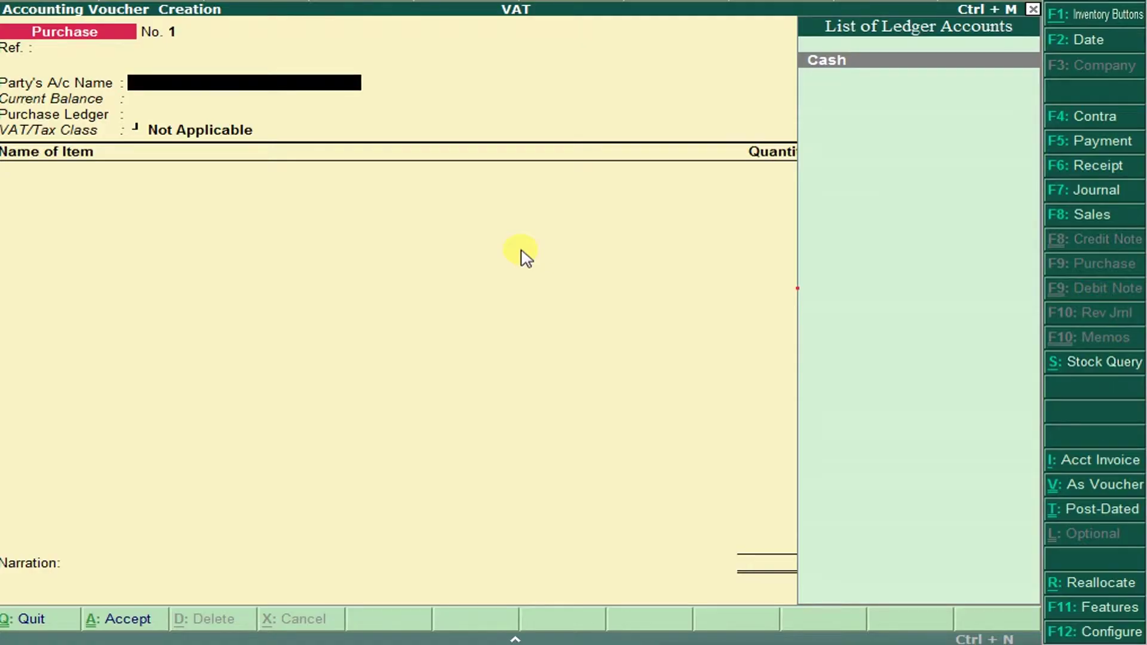
# Create party ledger PS JEWELLERY under Sundry Creditors and accept the supplier details.
pyautogui.hotkey('alt', 'c')
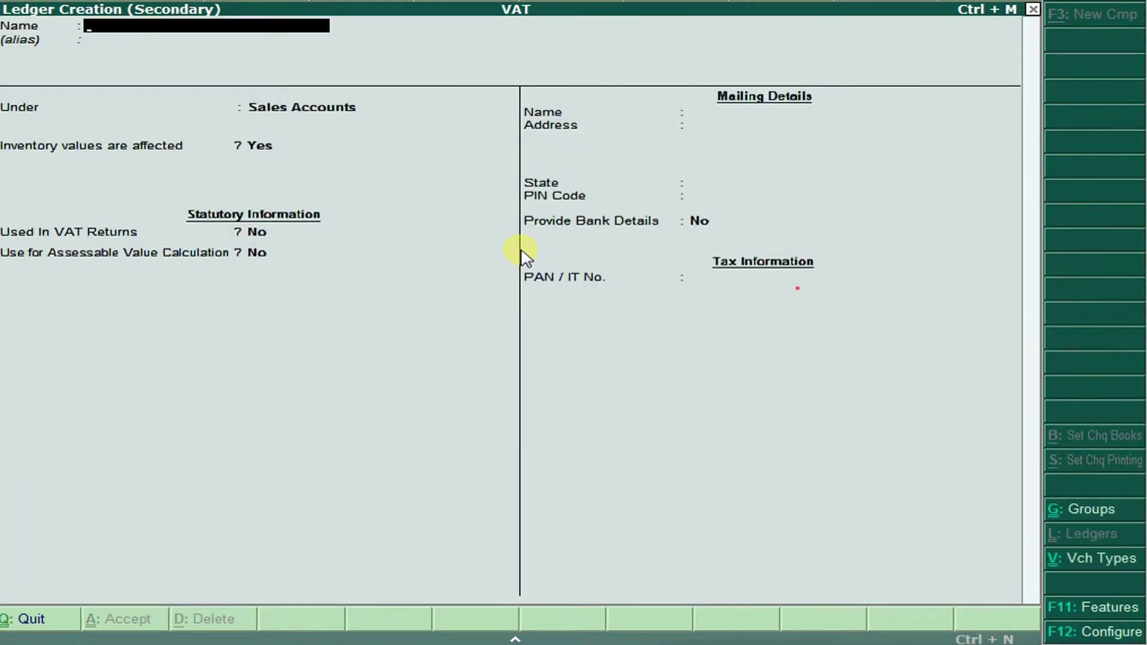
pyautogui.write('PS JEWELLERY')
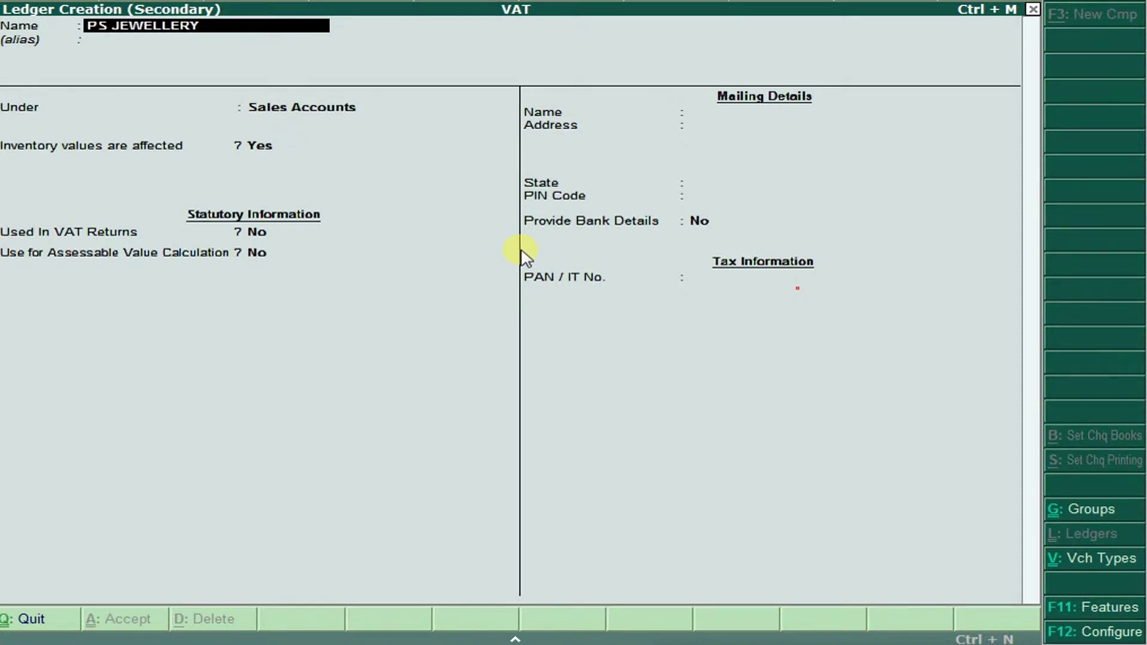
pyautogui.press('Return')
pyautogui.write('SUN')
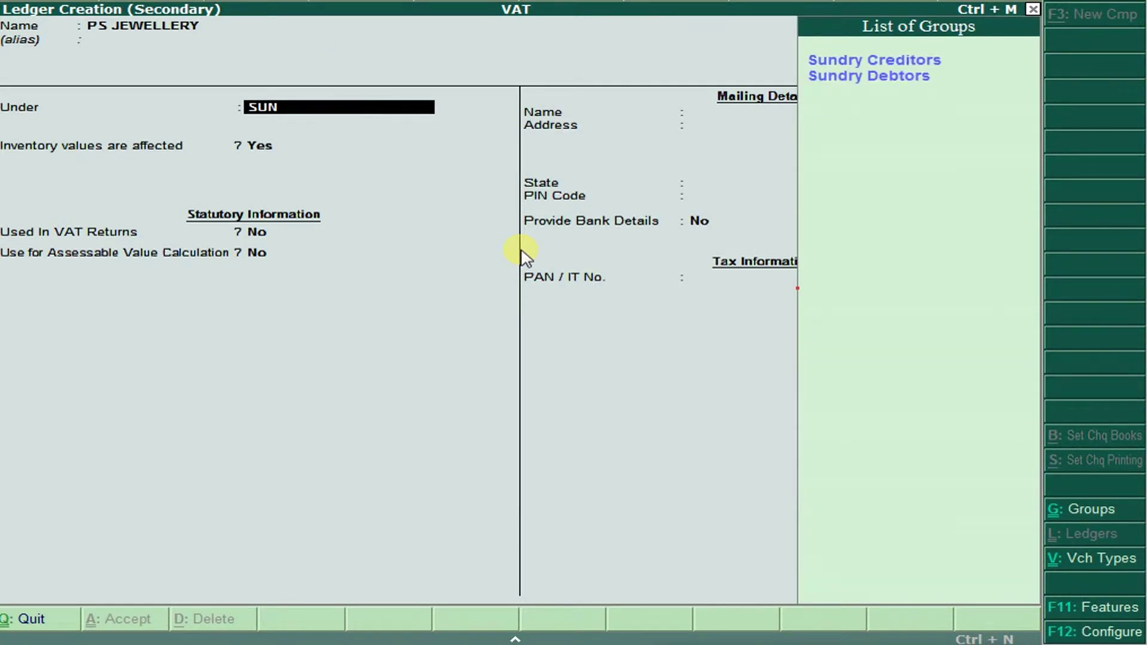
pyautogui.press('Return')
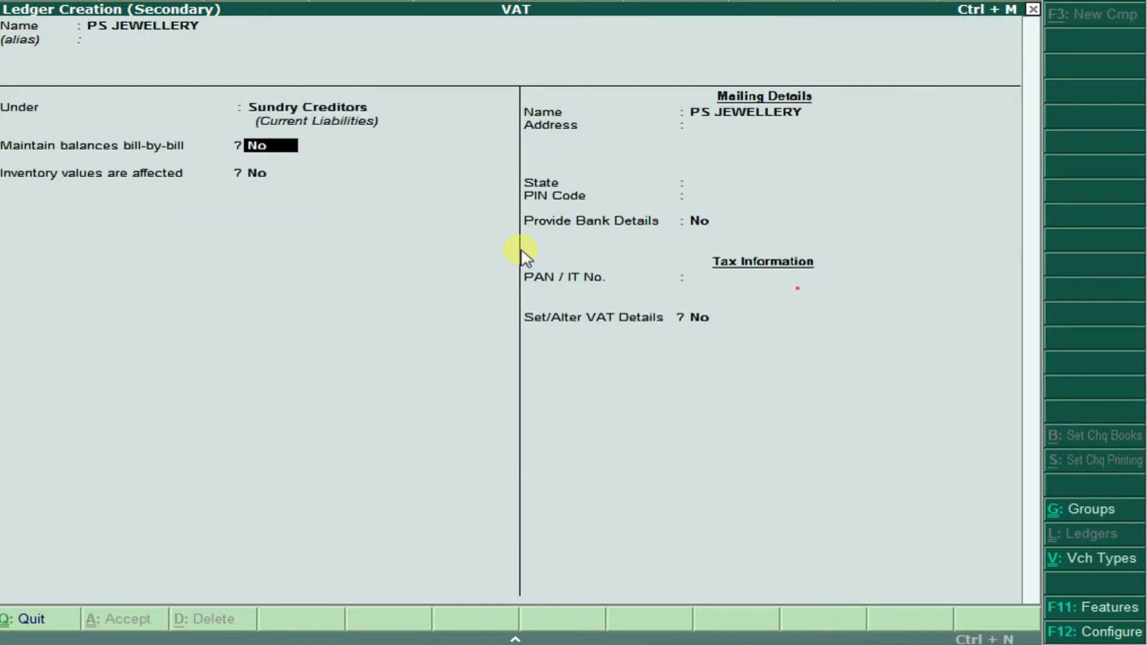
pyautogui.press('Return')
pyautogui.press('Return')
pyautogui.press('Return')
pyautogui.press('Return')
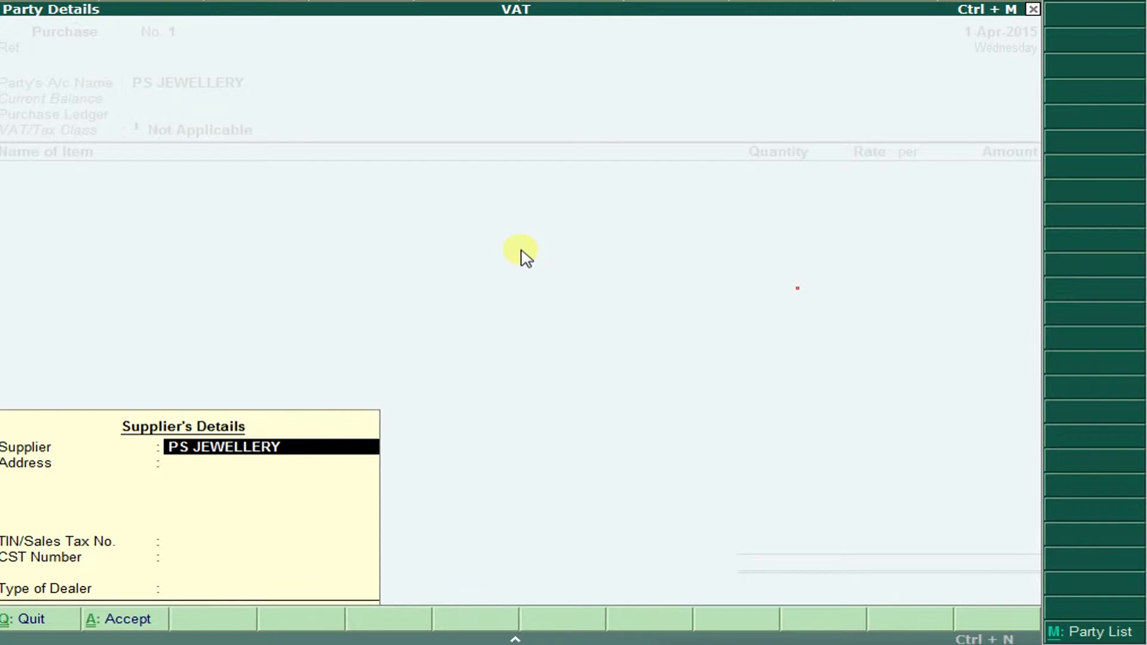
pyautogui.hotkey('ctrl', 'a')
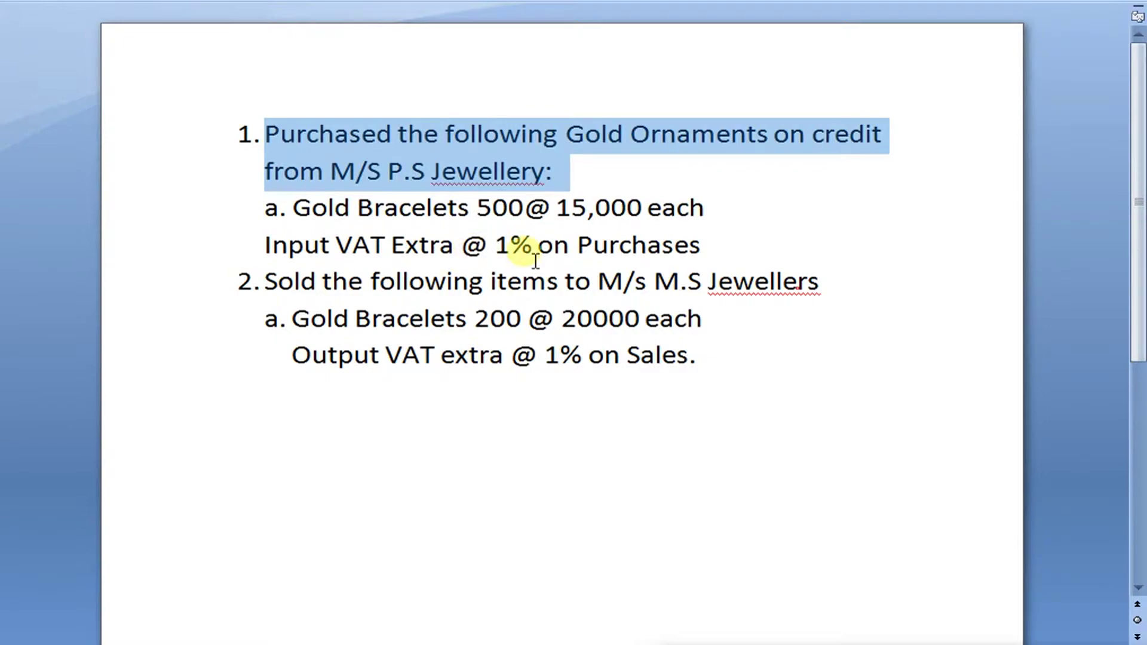
pyautogui.hotkey('alt', 'Tab')
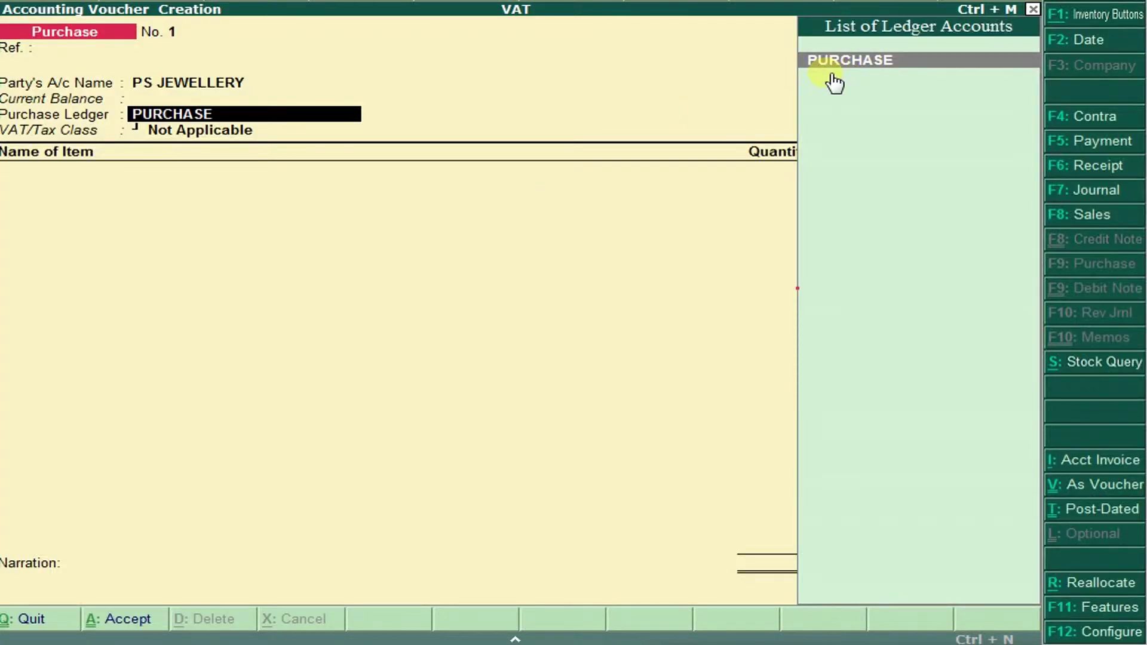
# Create a new Purchase Accounts ledger named PURCHASE 1%.
pyautogui.hotkey('alt', 'c')
pyautogui.write('PUR')
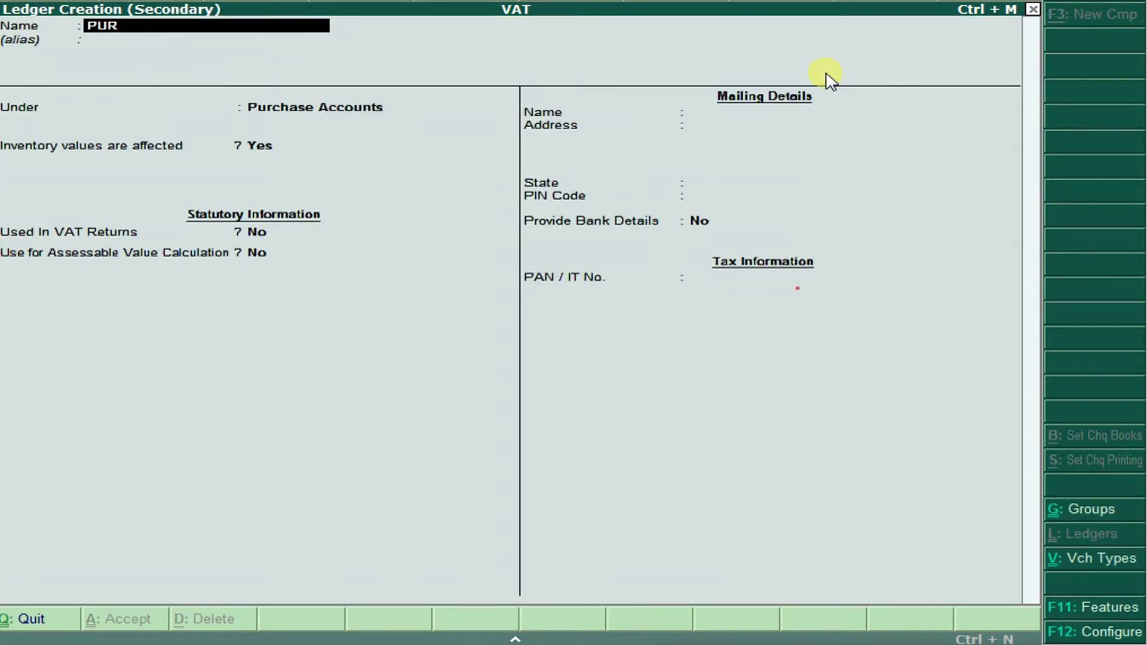
pyautogui.write('CHASE 21%')
pyautogui.press('BackSpace')
pyautogui.press('BackSpace')
pyautogui.press('BackSpace')
pyautogui.write('1%')
pyautogui.press('Return')
pyautogui.press('Return')
pyautogui.press('Return')
pyautogui.press('Return')
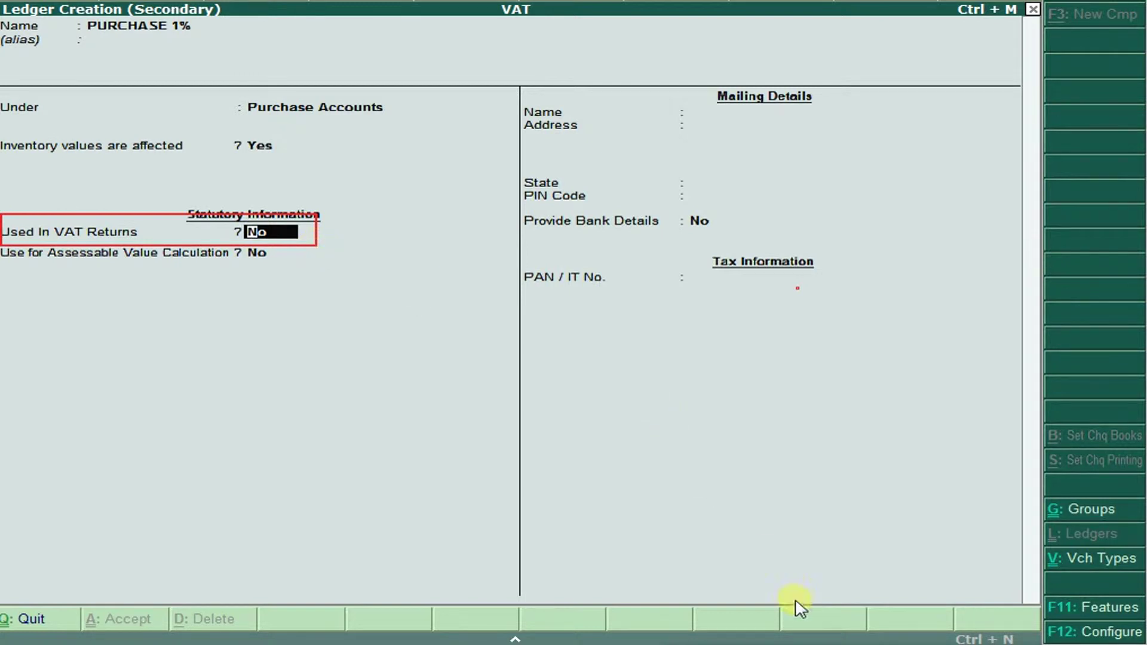
pyautogui.moveTo(799, 502)
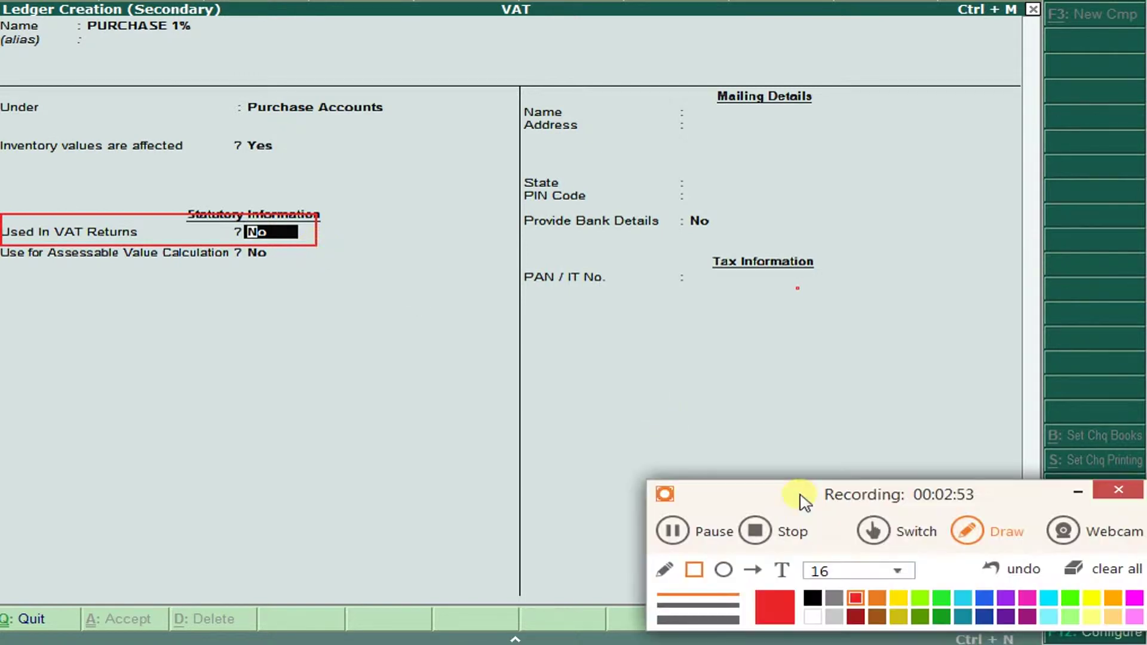
pyautogui.click(1073, 574)
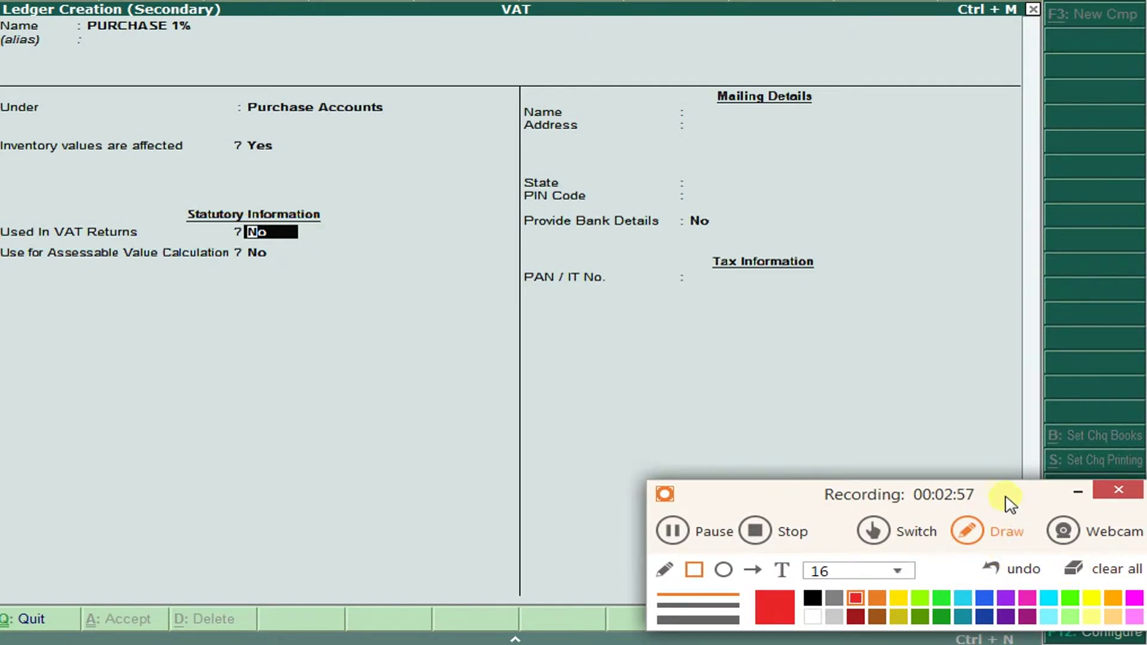
# Mark it used in VAT returns with VAT/Tax class Purchases @ 1% and save it.
pyautogui.press('y')
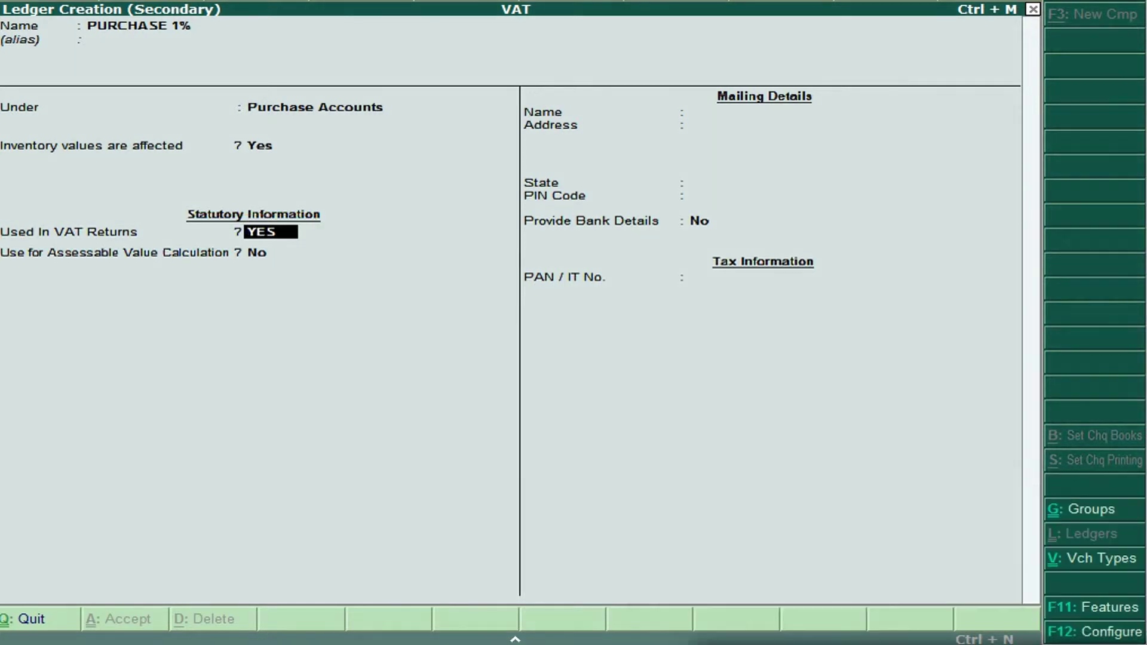
pyautogui.press('Return')
pyautogui.press('Down')
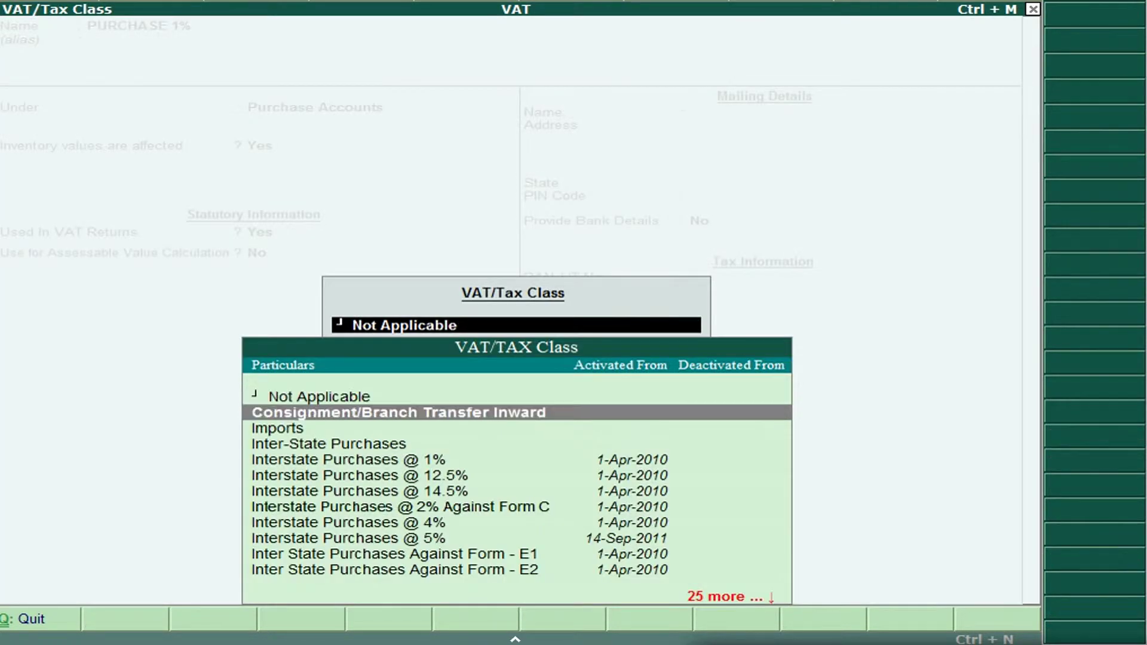
pyautogui.press('Down')
pyautogui.press('Down')
pyautogui.press('Down')
pyautogui.press('Down')
pyautogui.press('Down')
pyautogui.press('Down')
pyautogui.press('Down')
pyautogui.press('Down')
pyautogui.press('Down')
pyautogui.press('Down')
pyautogui.press('Down')
pyautogui.press('Down')
pyautogui.press('Down')
pyautogui.press('Down')
pyautogui.press('Down')
pyautogui.press('Down')
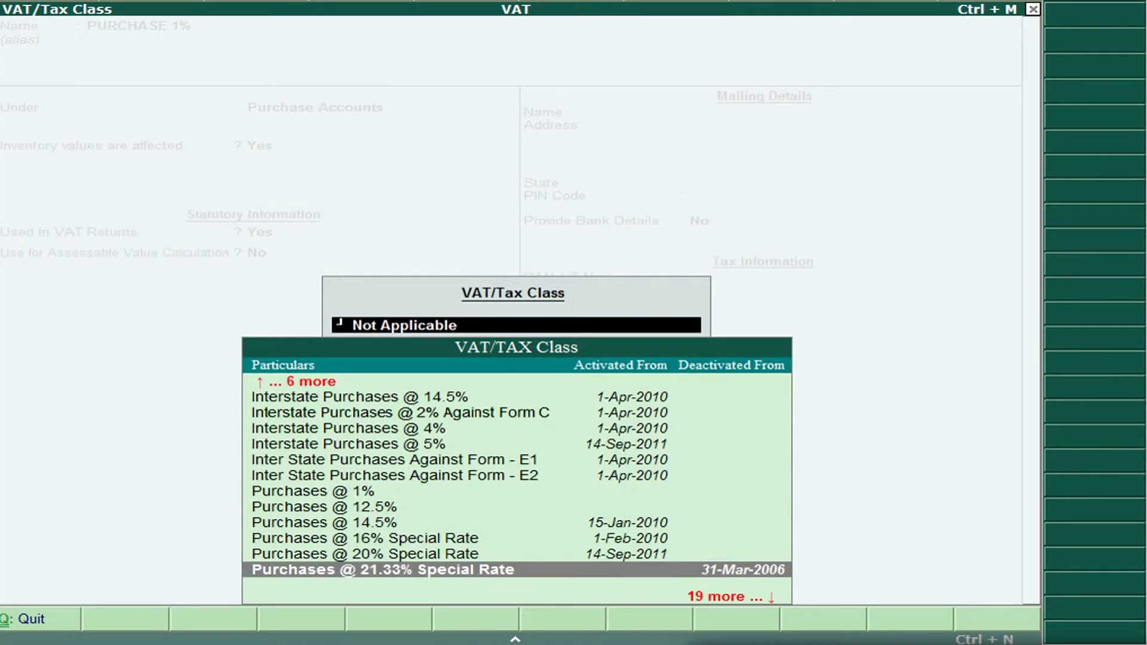
pyautogui.press('Up')
pyautogui.press('Up')
pyautogui.press('Up')
pyautogui.press('Up')
pyautogui.press('Up')
pyautogui.press('Up')
pyautogui.press('Up')
pyautogui.press('Up')
pyautogui.press('Up')
pyautogui.press('Up')
pyautogui.press('Down')
pyautogui.press('Down')
pyautogui.press('Down')
pyautogui.press('Down')
pyautogui.press('Down')
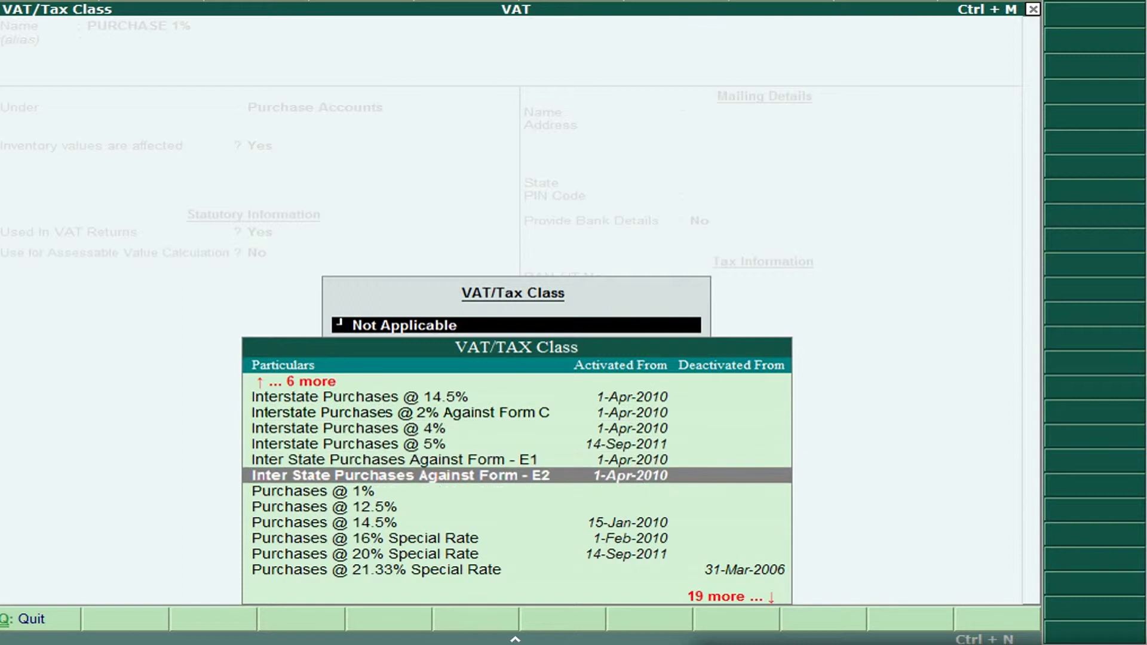
pyautogui.press('Return')
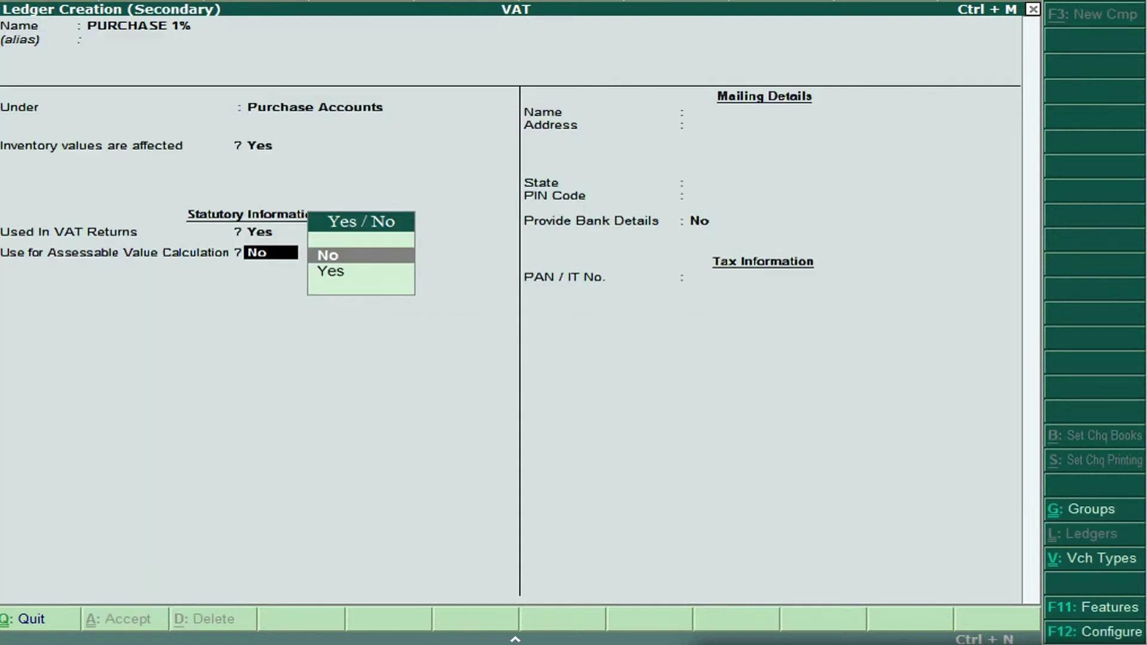
pyautogui.press('Return')
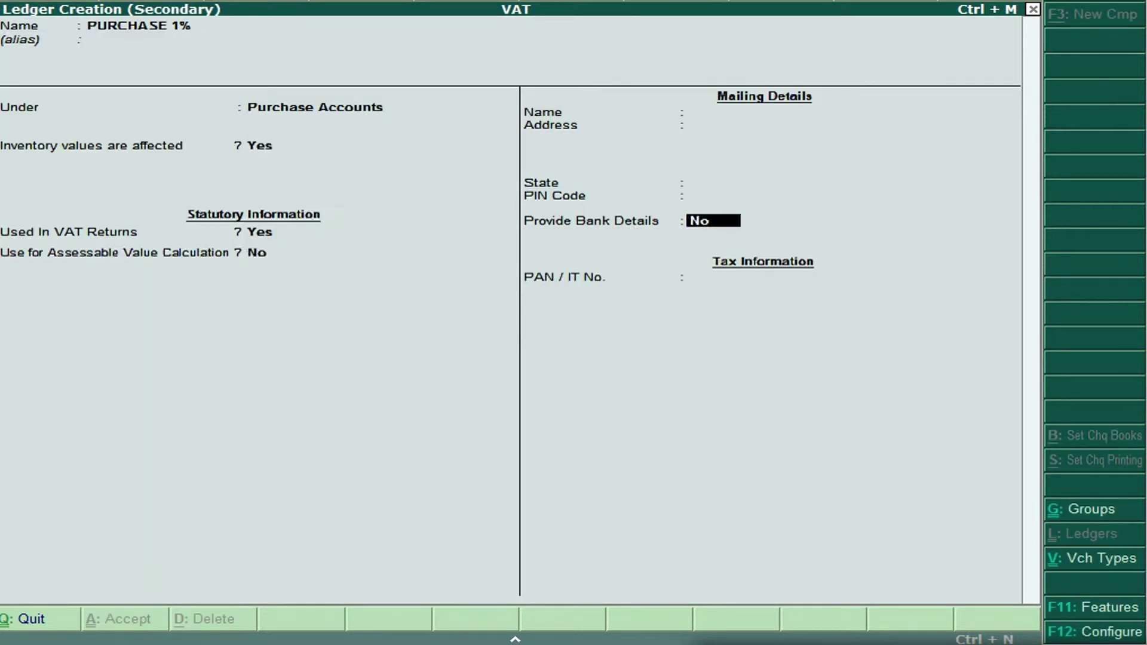
pyautogui.press('Return')
pyautogui.press('Return')
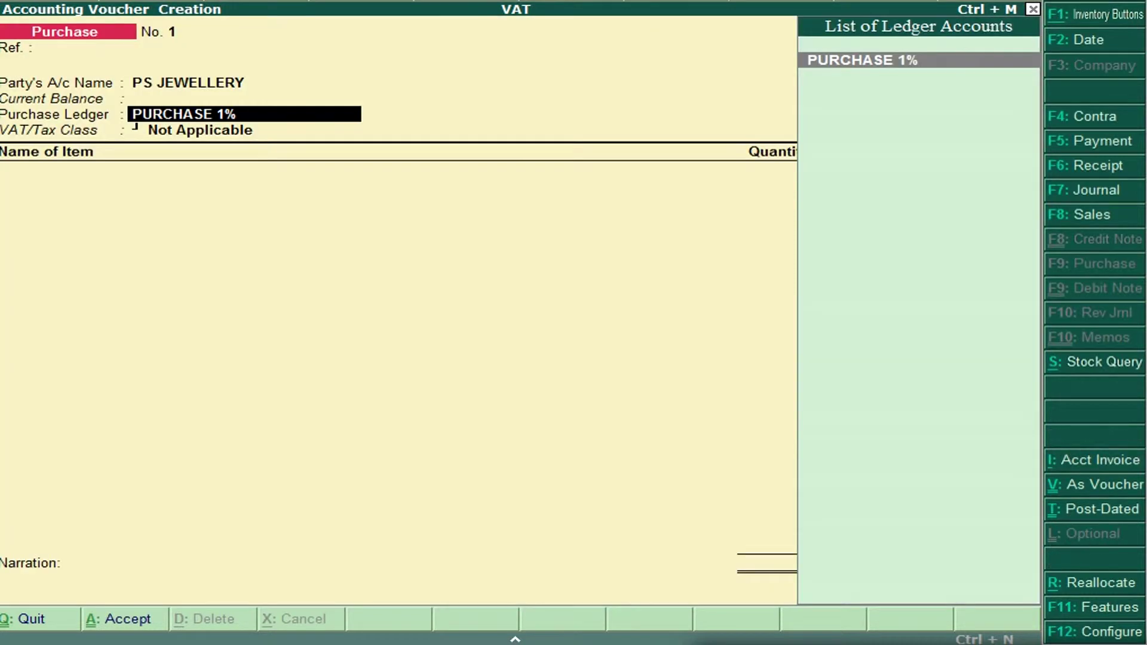
# Select PURCHASE 1% as the voucher's Purchase Ledger.
pyautogui.press('Return')
pyautogui.press('BackSpace')
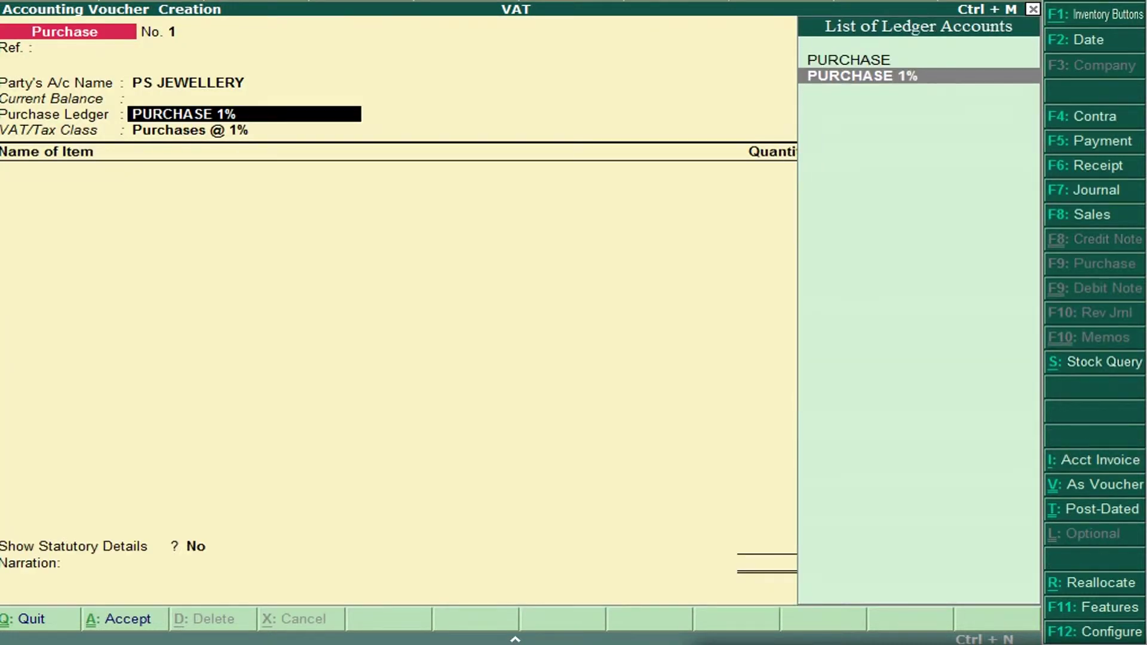
pyautogui.press('Up')
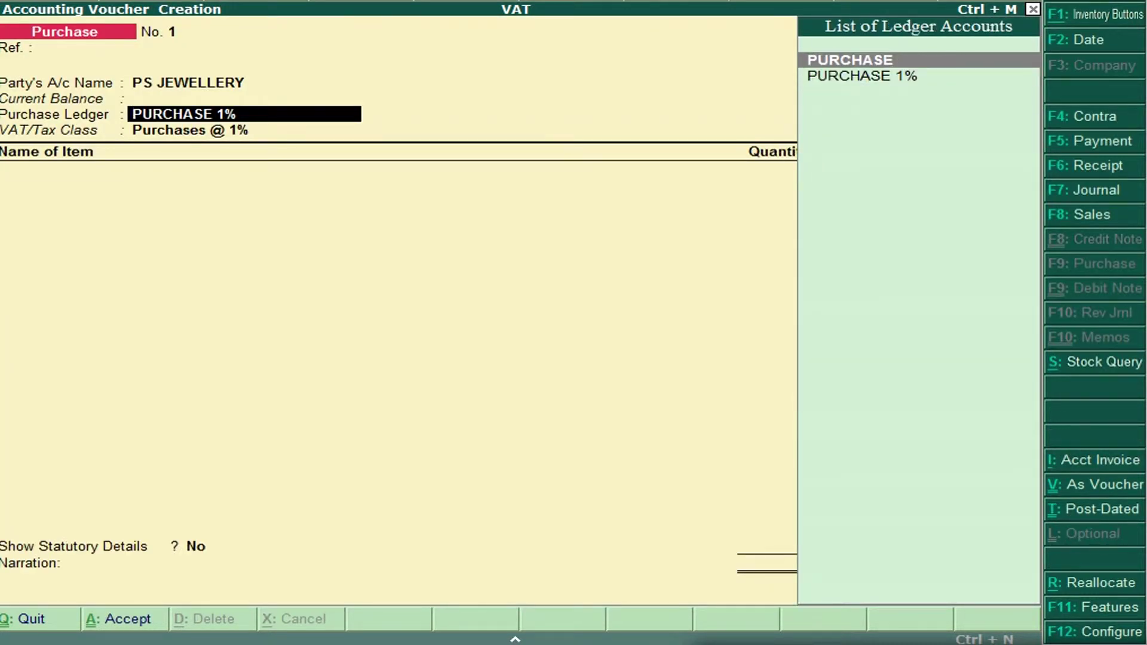
pyautogui.press('Down')
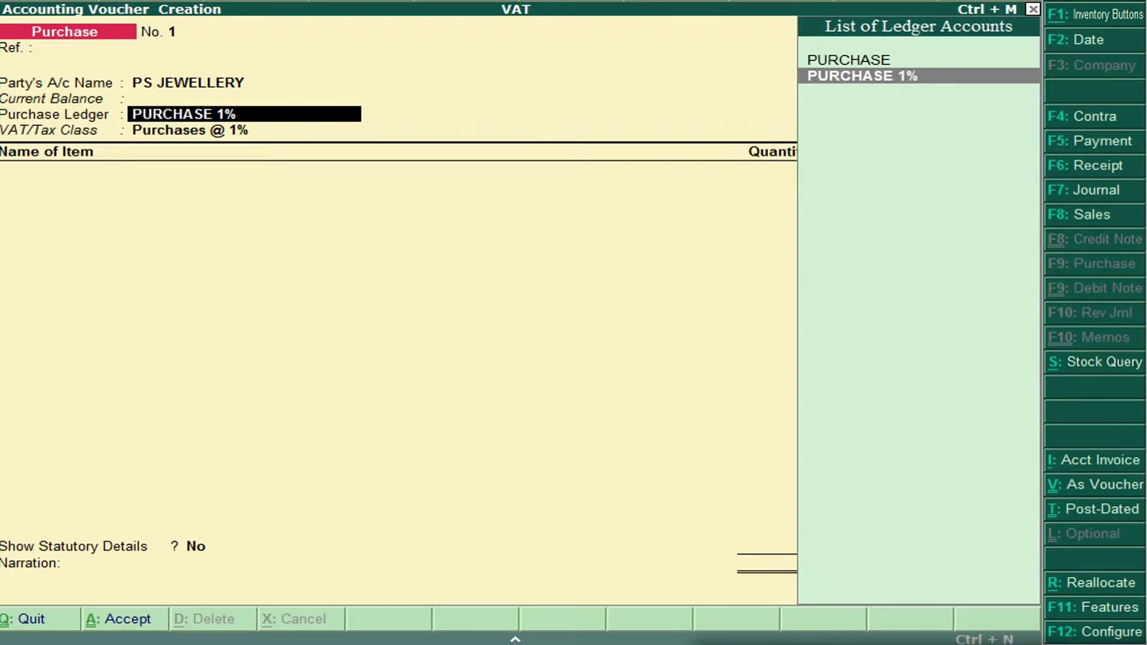
pyautogui.press('Return')
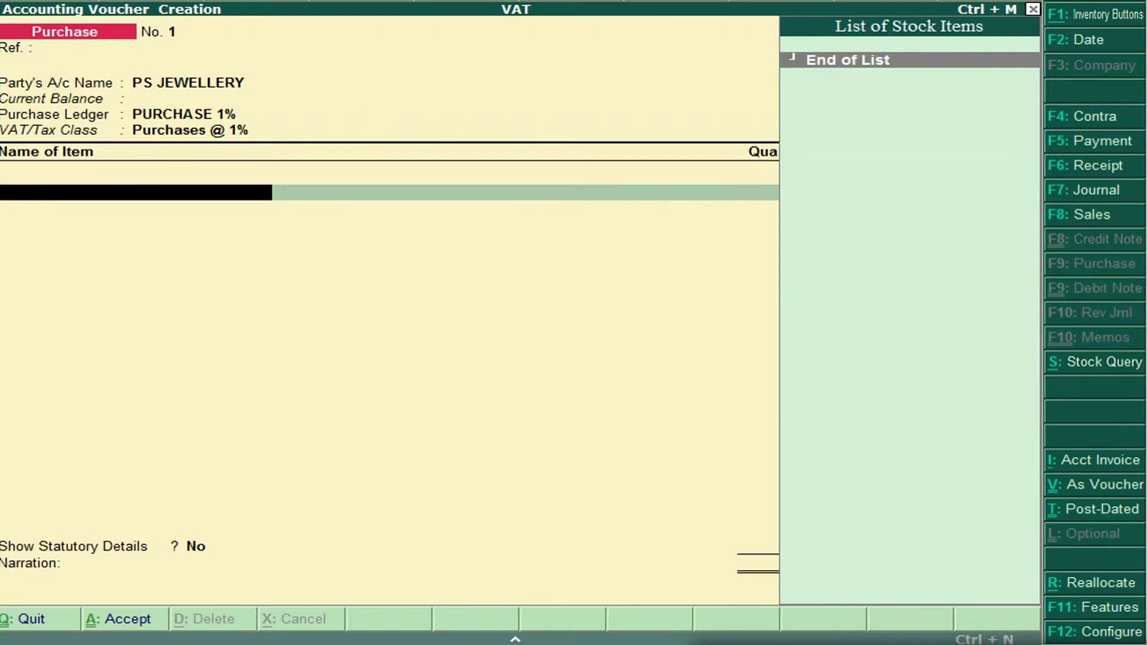
# Add 500 Nos of GOLD BRACELETS at 15,000.00 each, totalling 75,00,000.00.
pyautogui.press('Return')
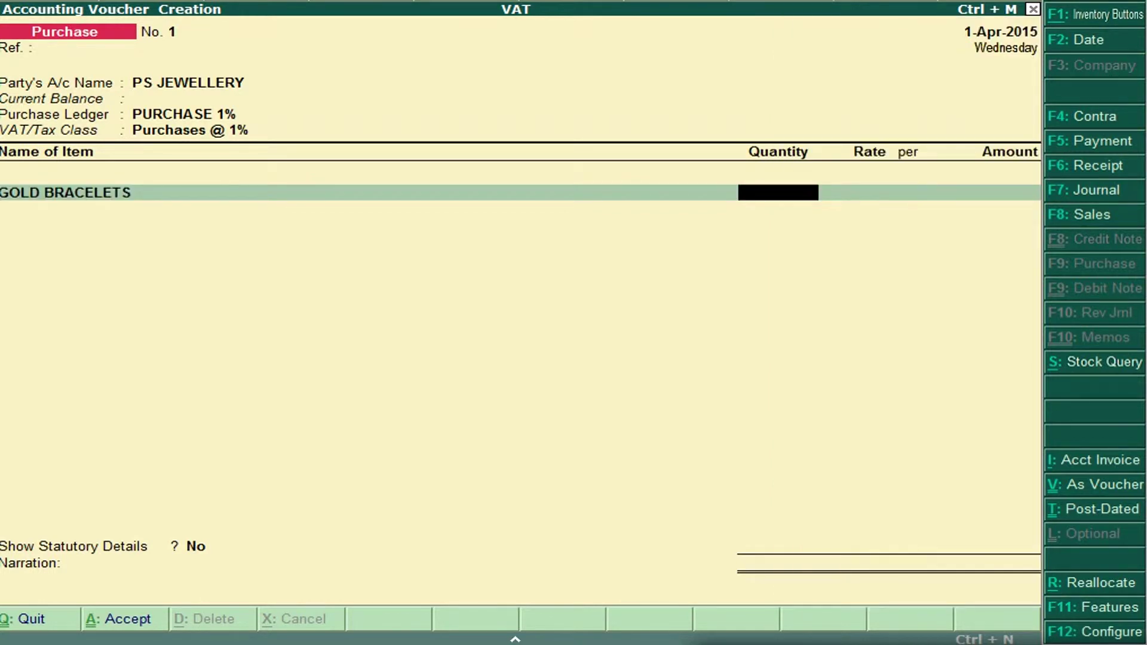
pyautogui.hotkey('alt', 'Tab')
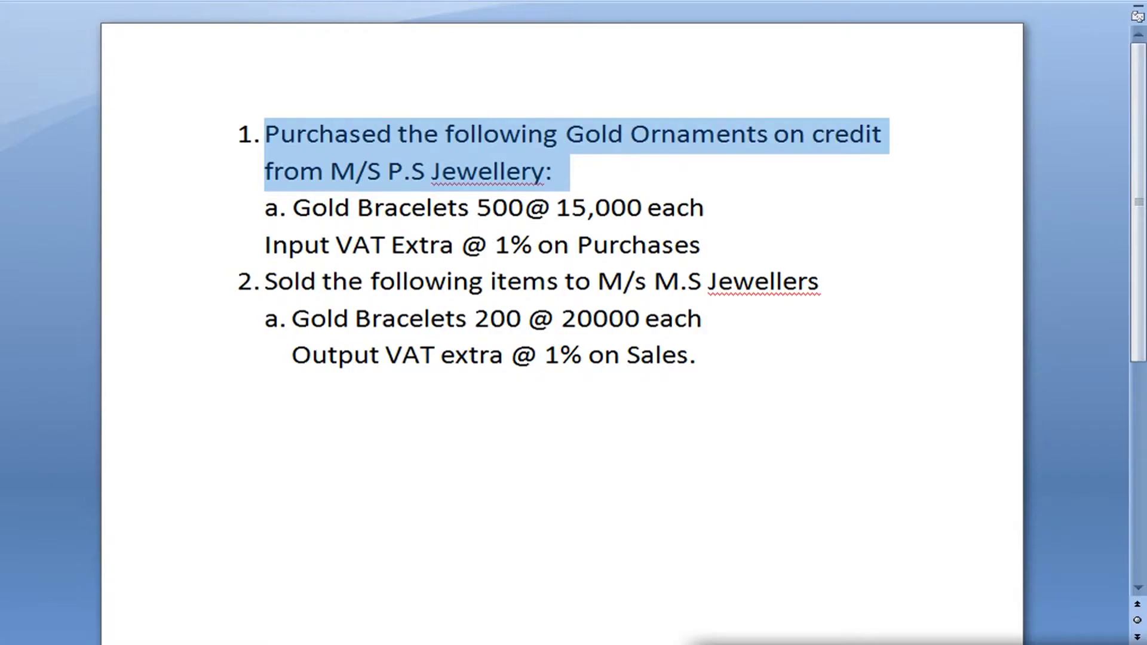
pyautogui.hotkey('alt', 'Tab')
pyautogui.write('500')
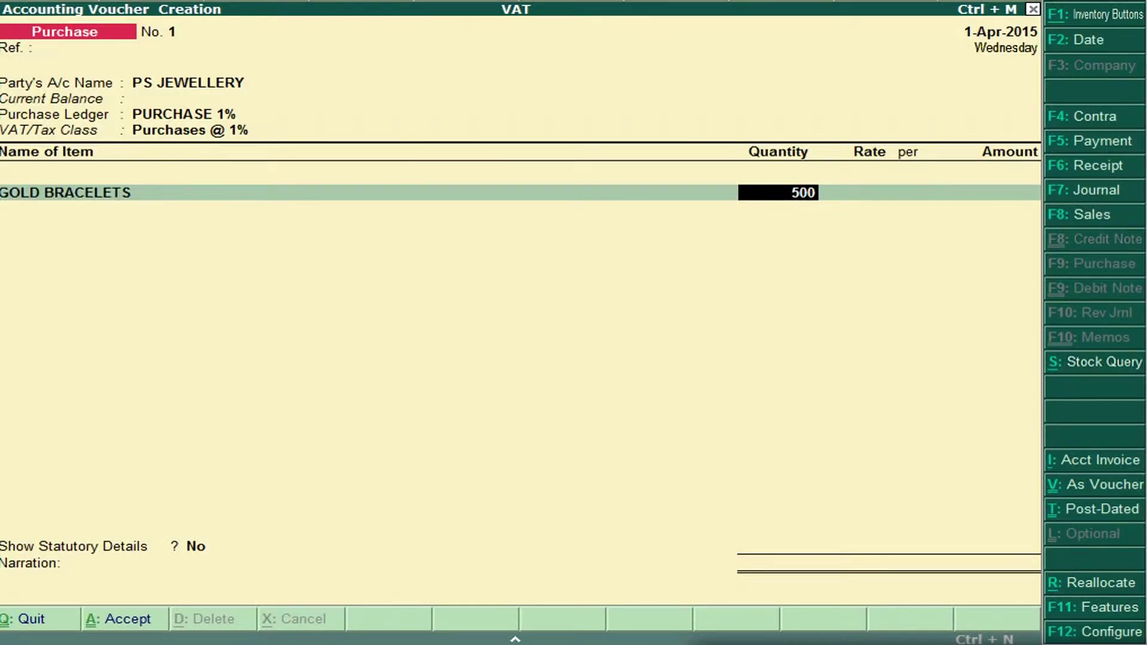
pyautogui.press('Return')
pyautogui.write('15000')
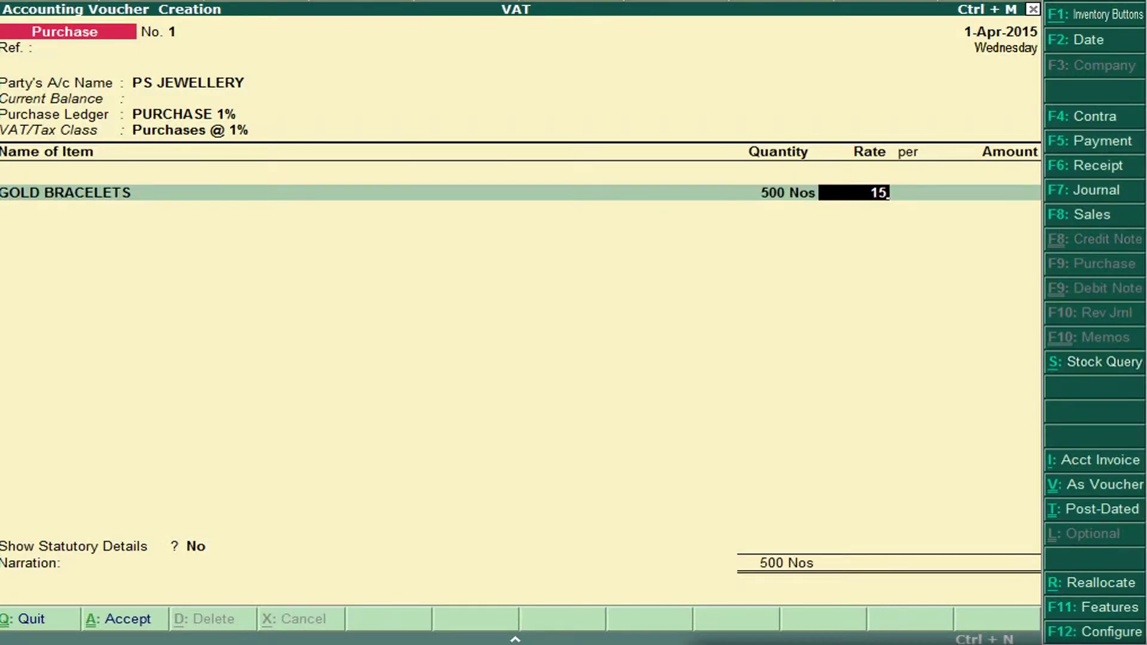
pyautogui.press('Return')
pyautogui.press('Return')
pyautogui.press('Return')
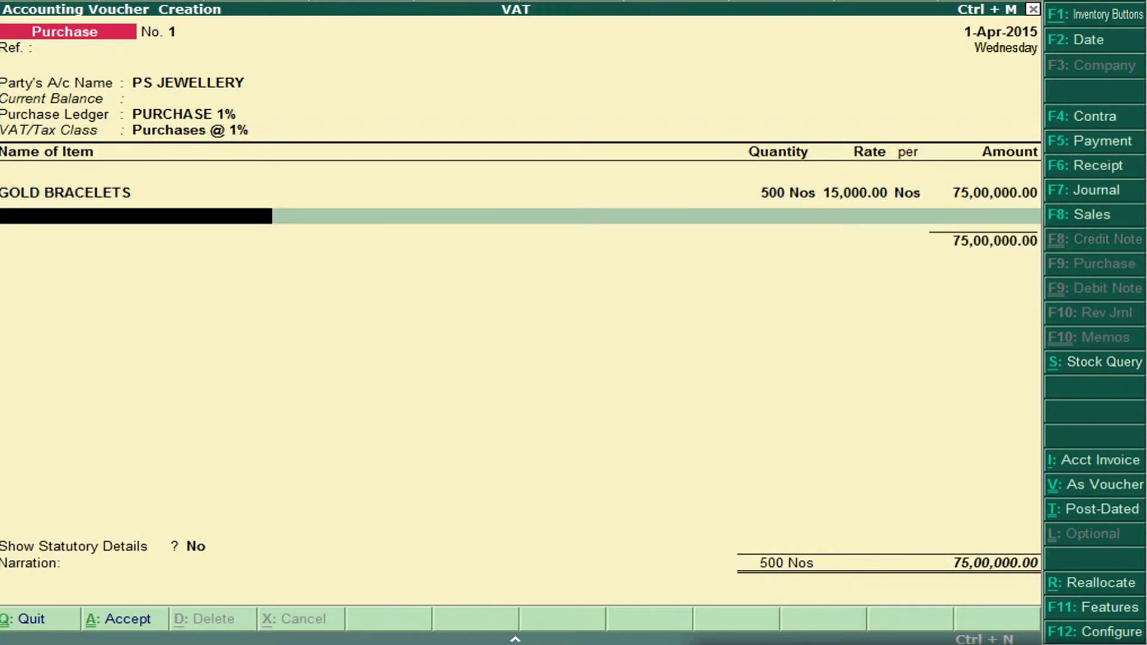
pyautogui.press('Return')
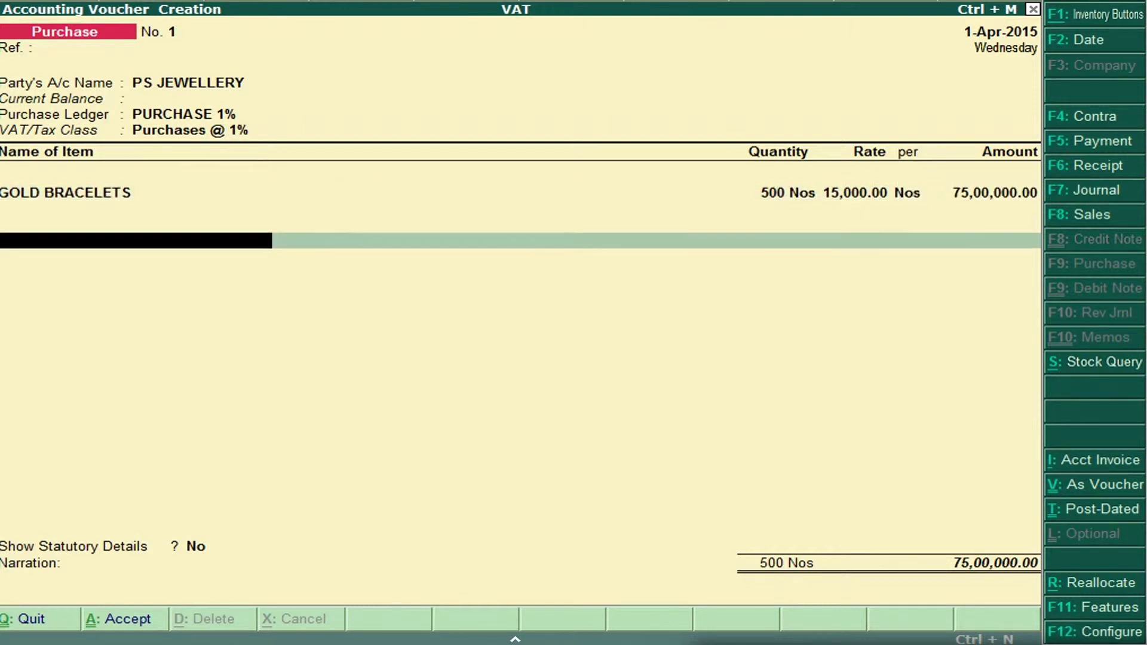
pyautogui.hotkey('alt', 'Tab')
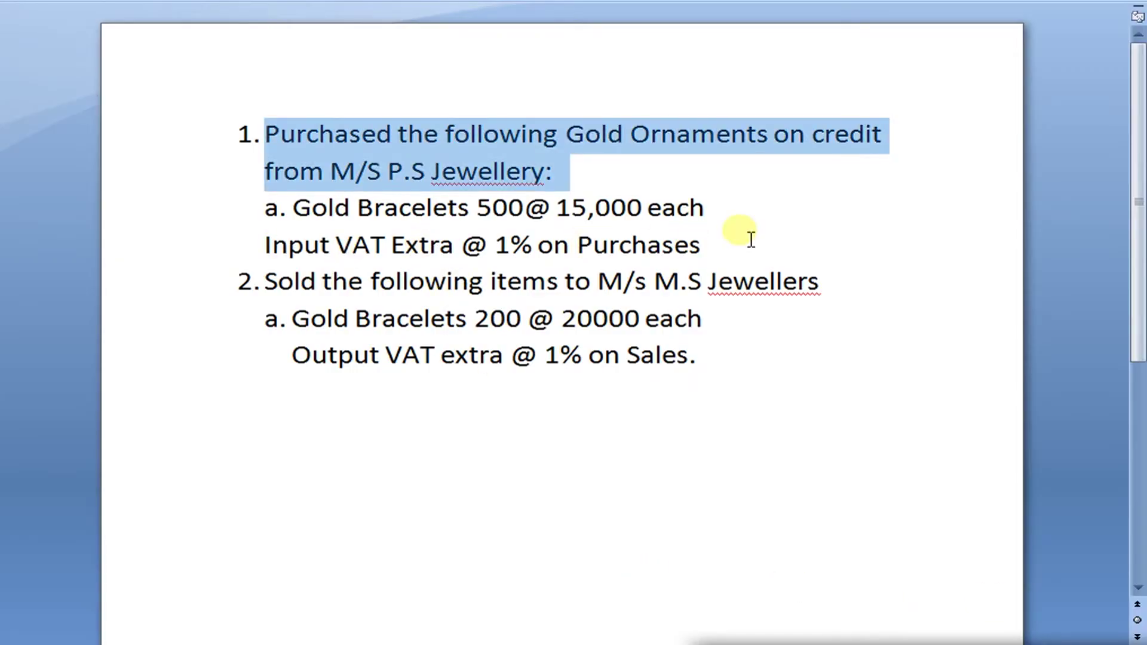
pyautogui.hotkey('alt', 'Tab')
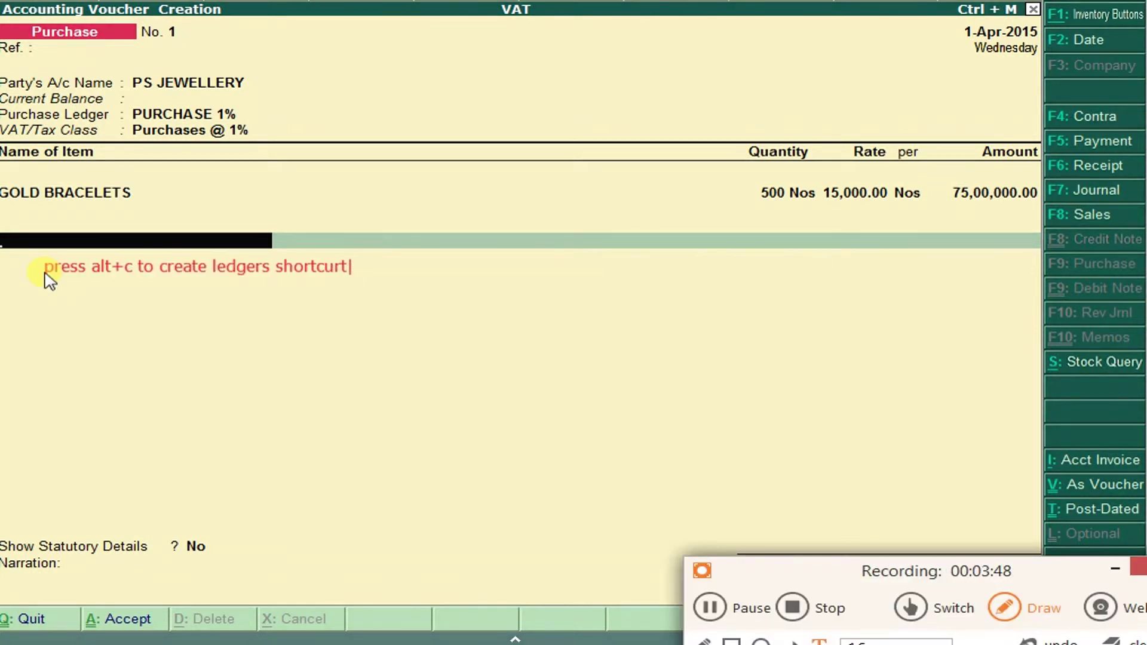
# Create ledger Input Vat @ 1% under Duties & Taxes.
pyautogui.hotkey('alt', 'c')
pyautogui.write('Inmpu')
pyautogui.press('BackSpace')
pyautogui.press('BackSpace')
pyautogui.press('BackSpace')
pyautogui.write('pu')
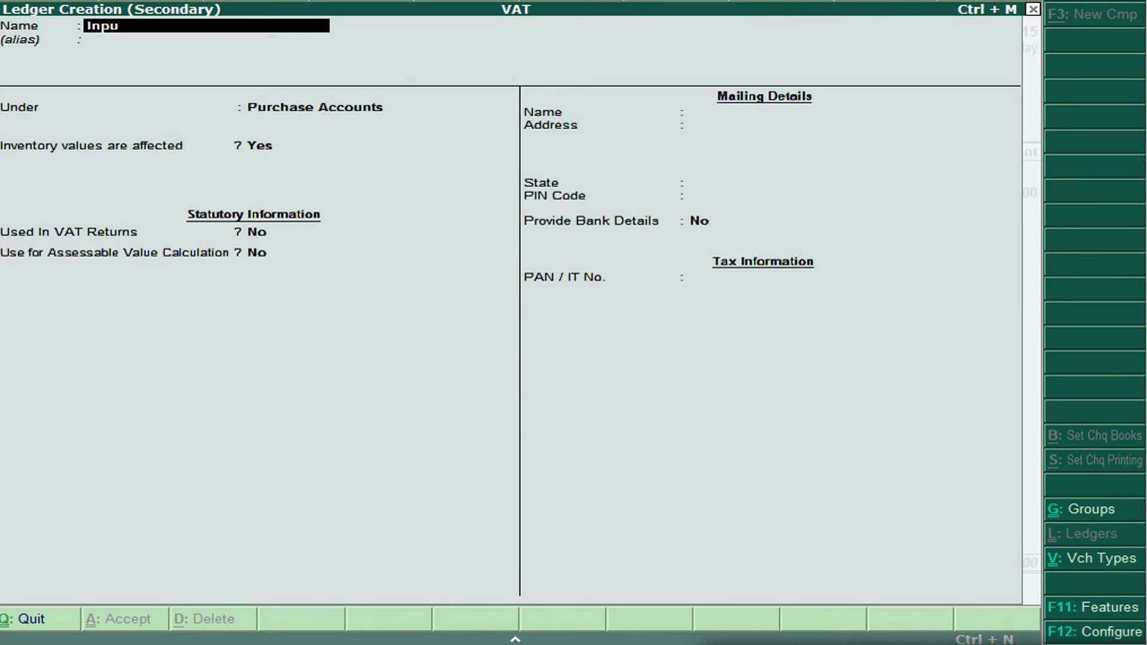
pyautogui.write('t Vat @ 1%')
pyautogui.press('Return')
pyautogui.press('Return')
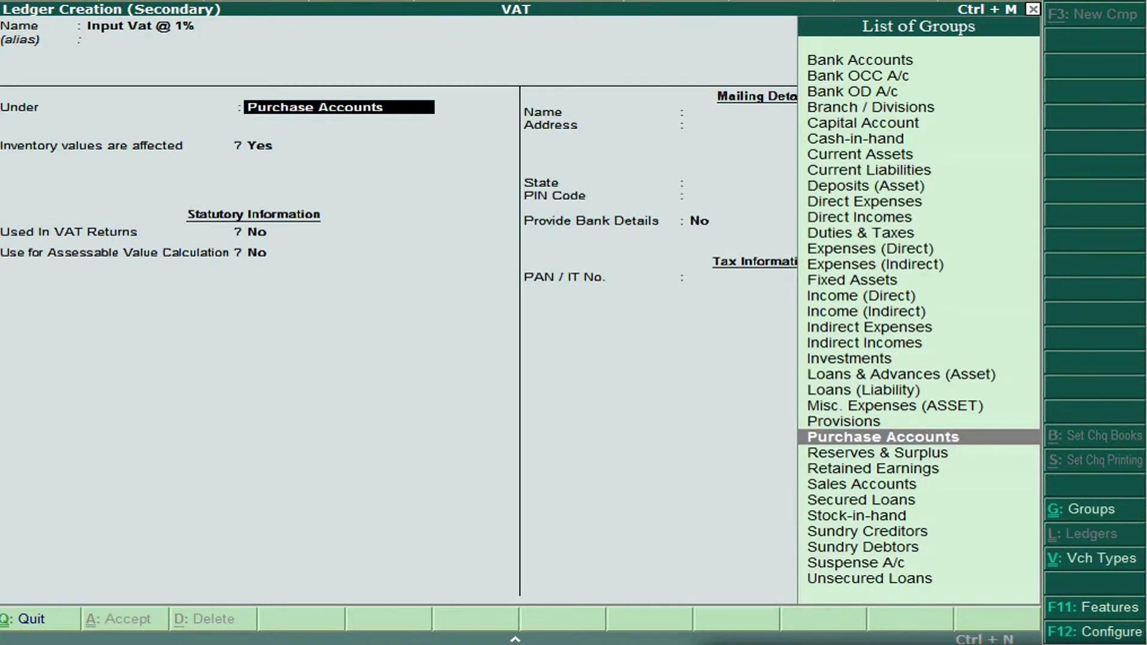
pyautogui.write('Du')
pyautogui.press('Return')
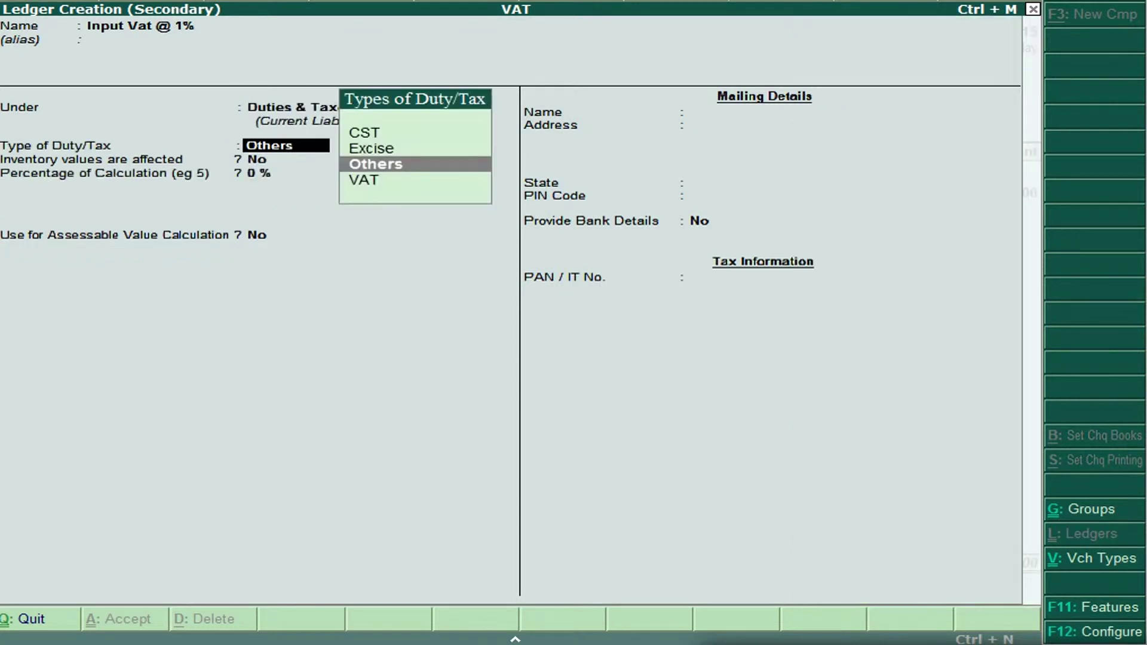
# Set duty type VAT, sub type Input VAT, class Input VAT @ 1%, and save the ledger.
pyautogui.press('Down')
pyautogui.press('Up')
pyautogui.press('Down')
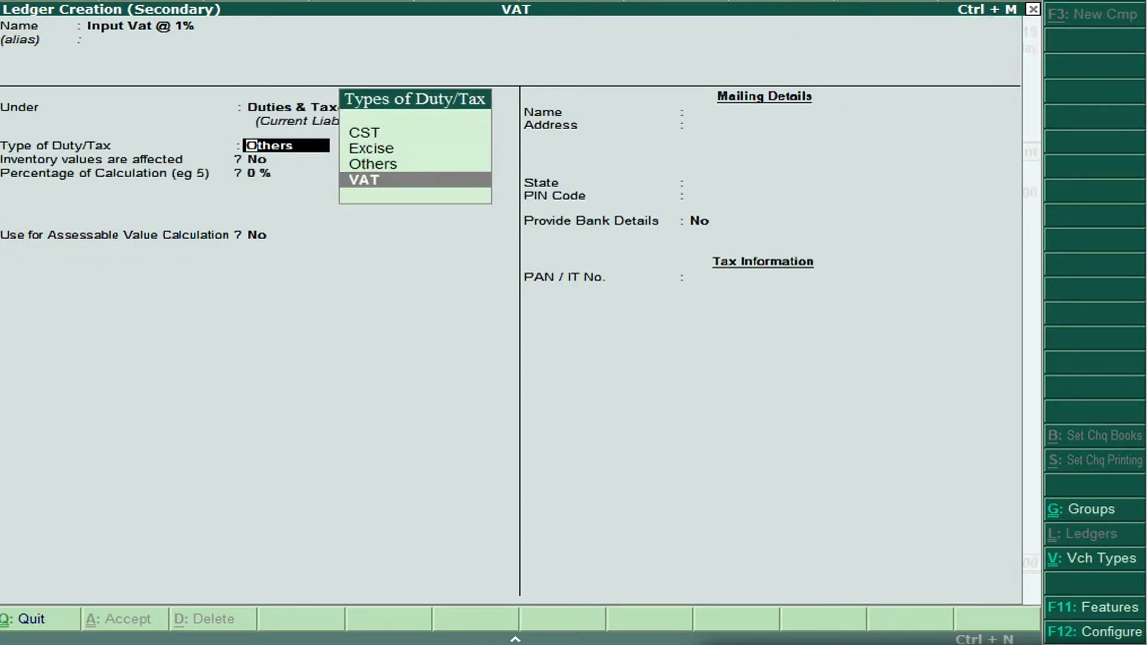
pyautogui.press('Return')
pyautogui.press('Down')
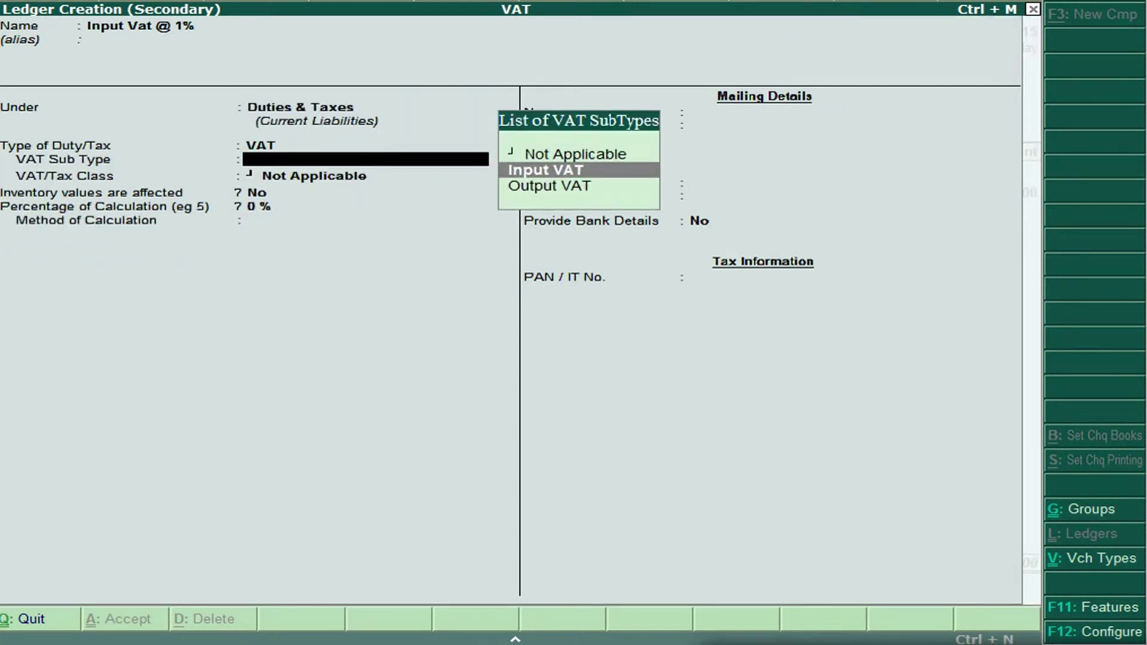
pyautogui.press('Return')
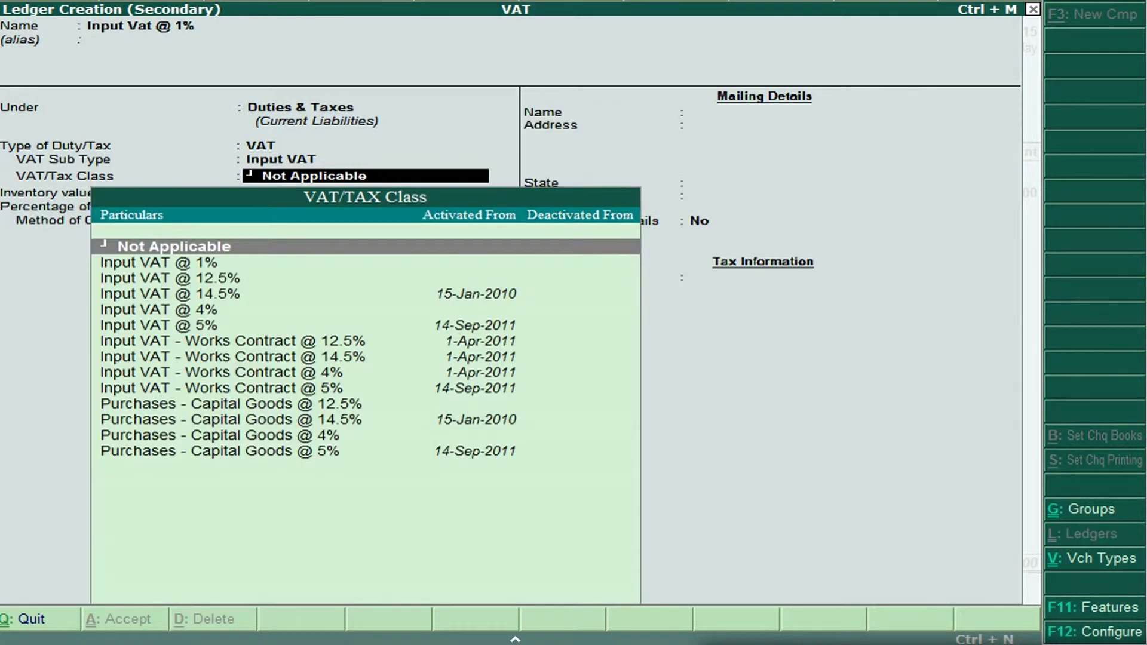
pyautogui.press('Down')
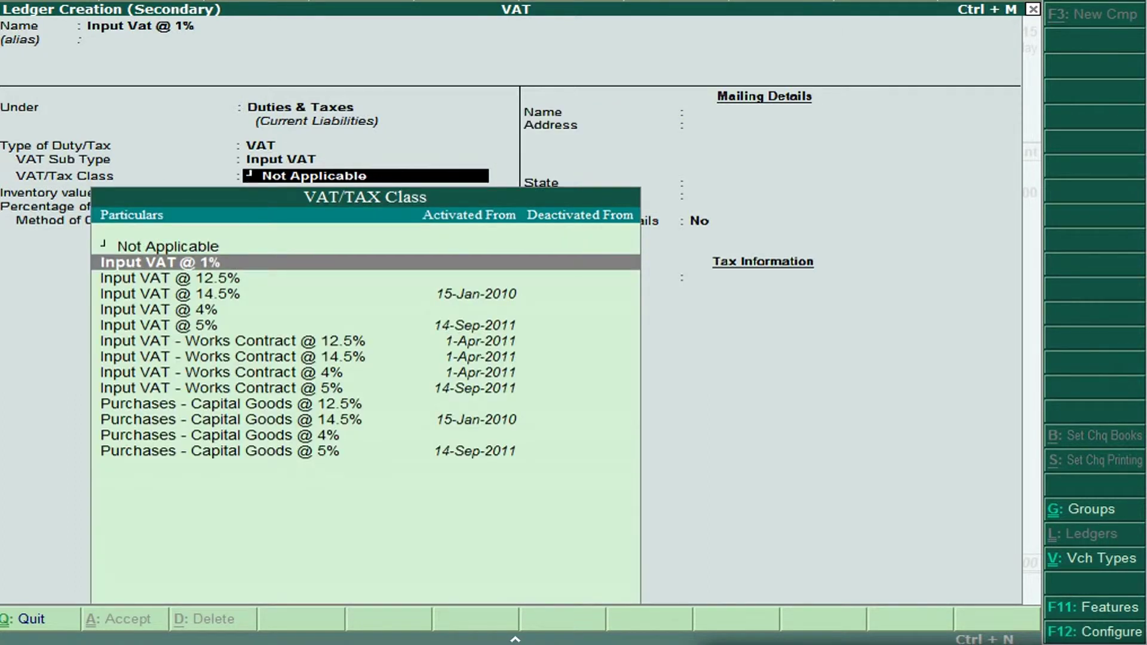
pyautogui.press('Return')
pyautogui.press('Return')
pyautogui.press('Escape')
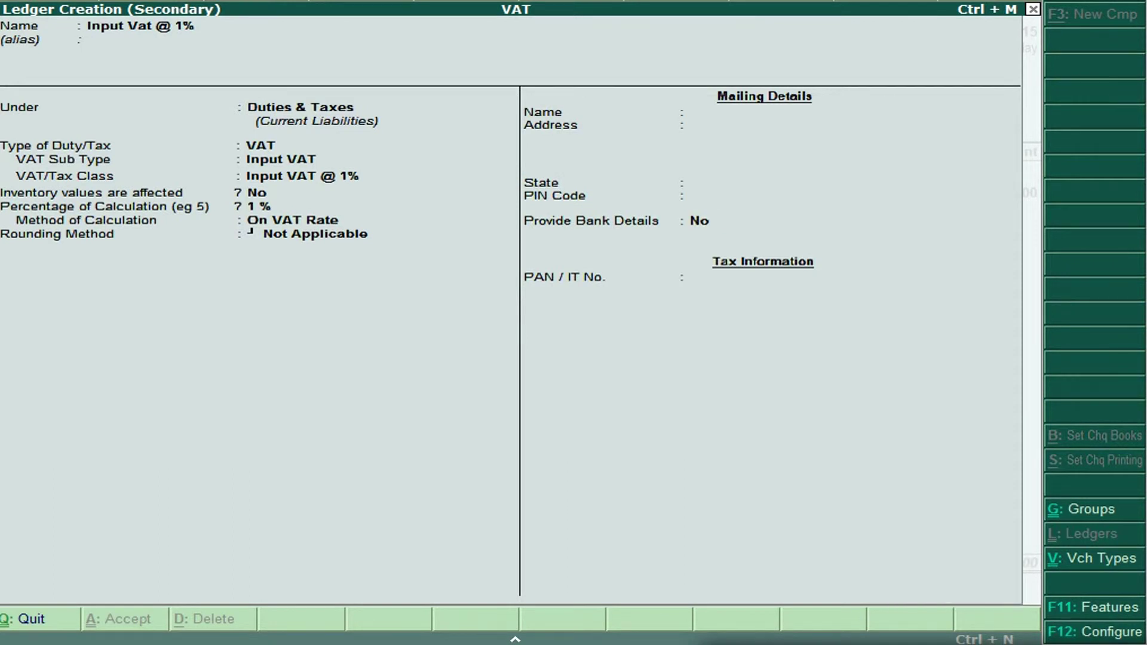
pyautogui.hotkey('ctrl', 'a')
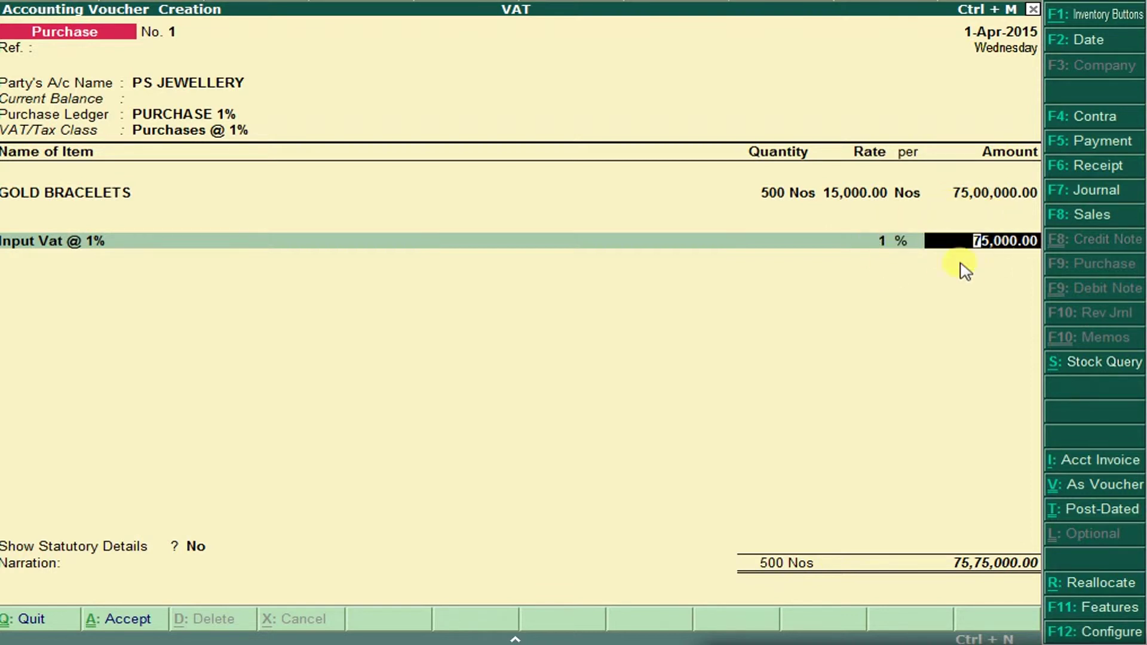
# Save the purchase with 75,000.00 VAT, start a sales voucher, and read question 2.
pyautogui.press('Return')
pyautogui.press('Return')
pyautogui.press('Return')
pyautogui.press('Return')
pyautogui.press('Return')
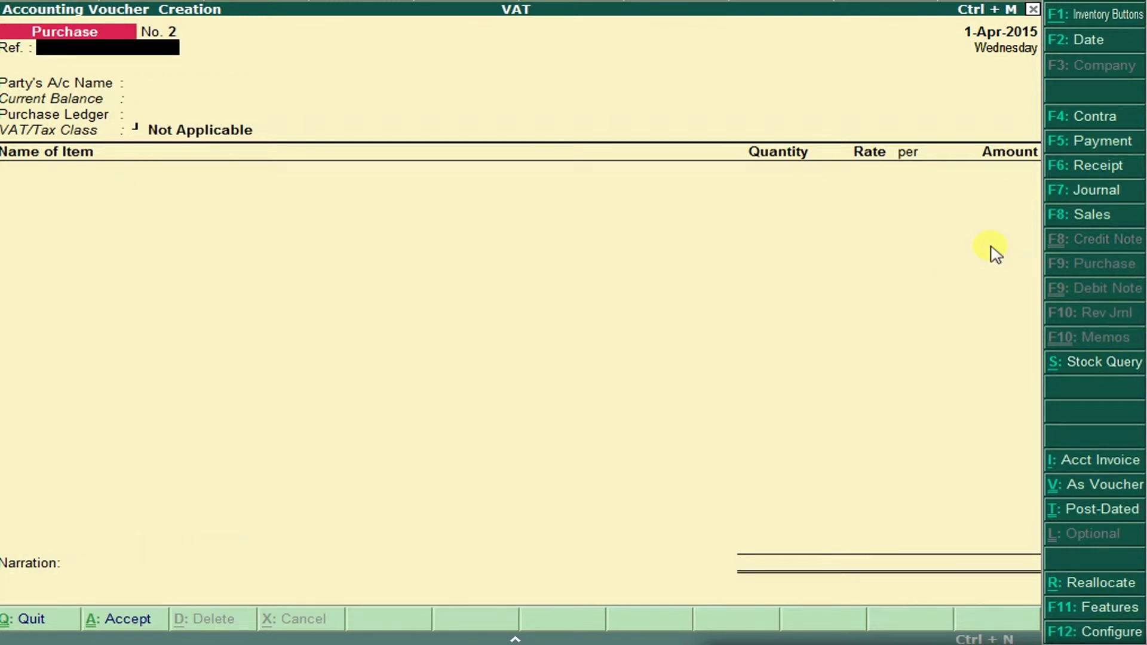
pyautogui.press('F8')
pyautogui.hotkey('alt', 'Tab')
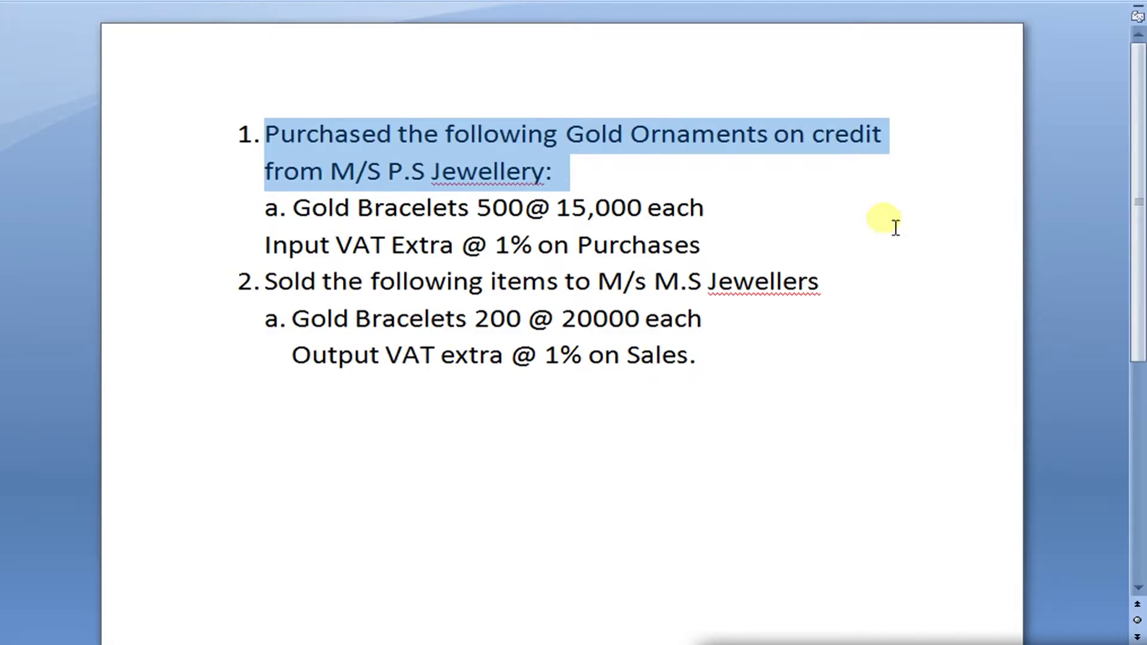
pyautogui.click(275, 285)
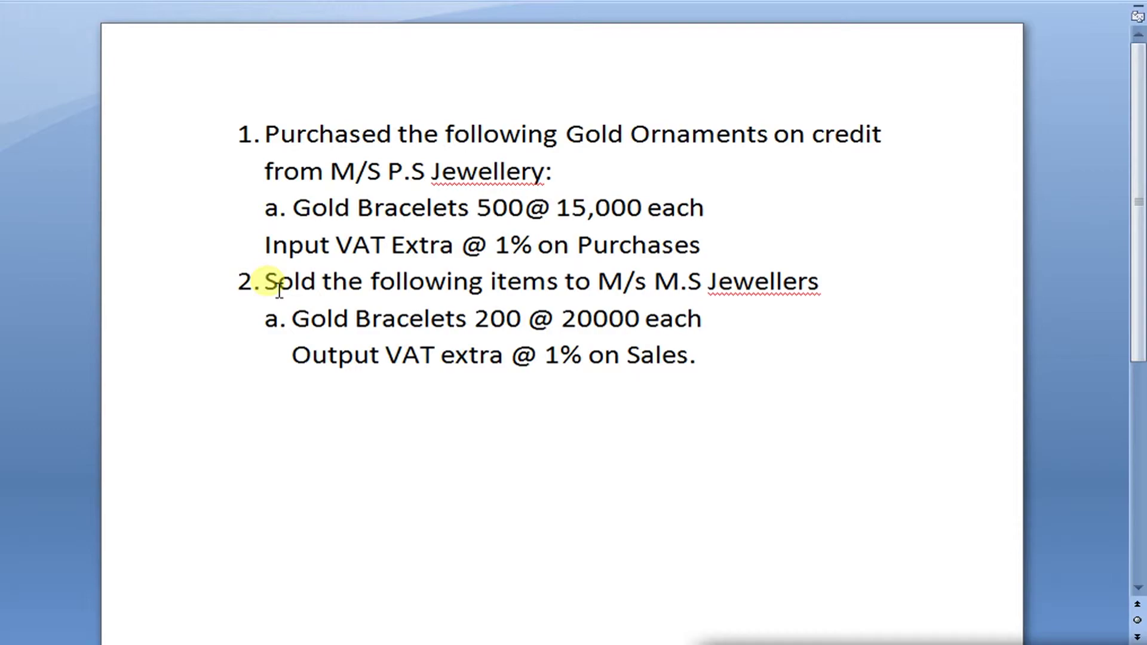
# Create party ledger Ms Jewlllers under Sundry Debtors for the sales voucher.
pyautogui.hotkey('alt', 'Tab')
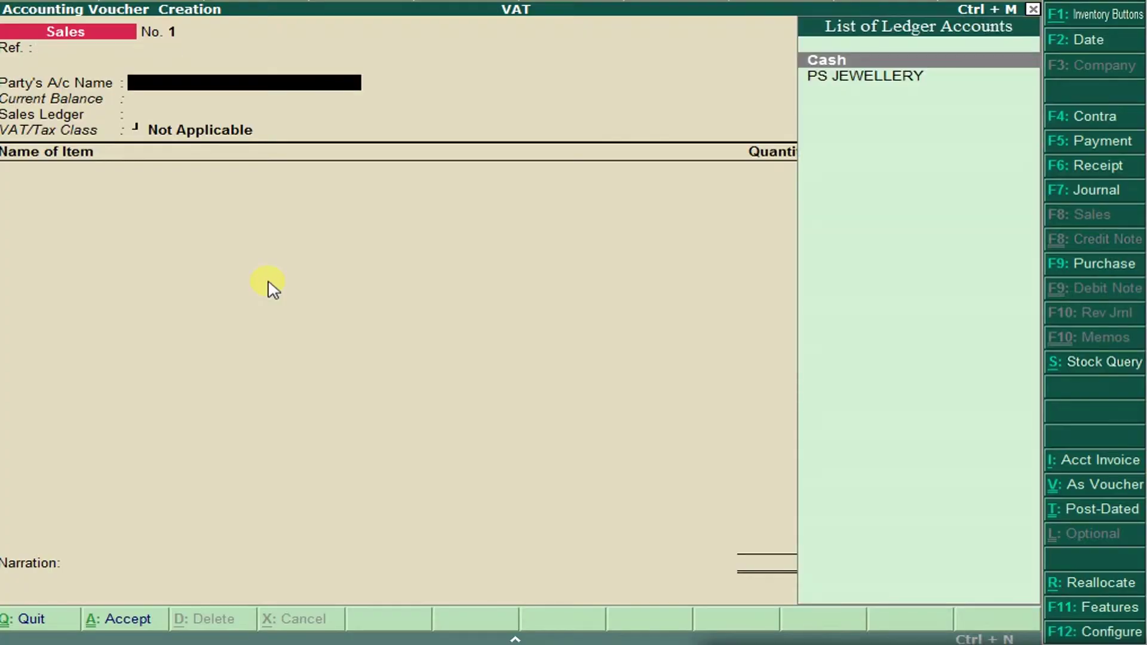
pyautogui.hotkey('alt', 'c')
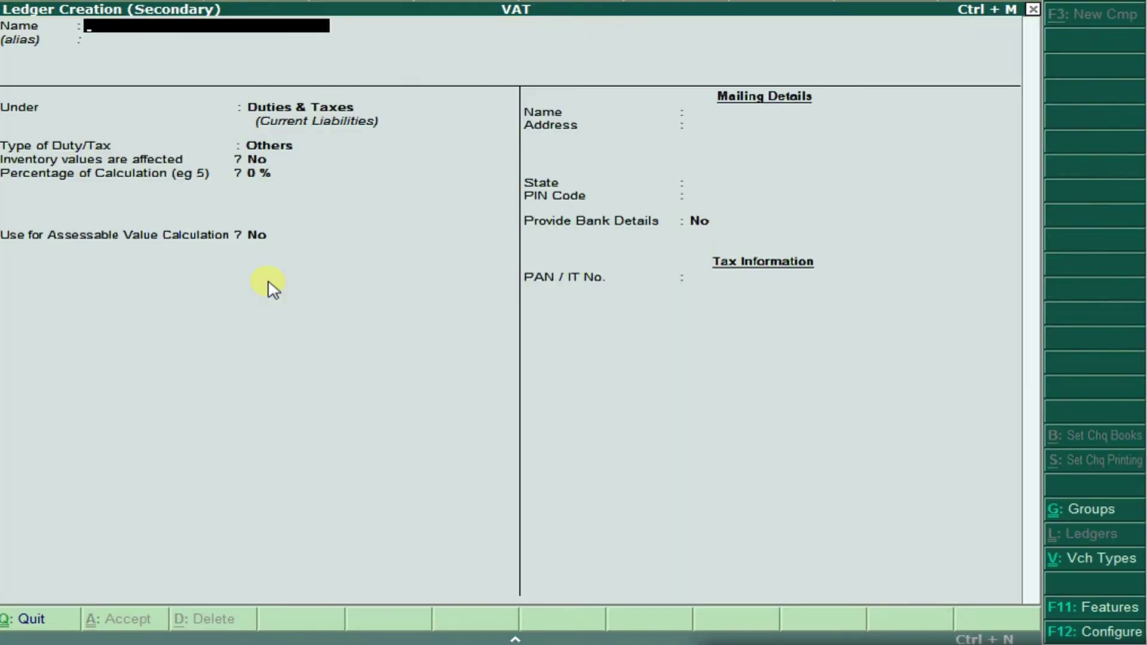
pyautogui.write('Ms Jewle')
pyautogui.press('BackSpace')
pyautogui.write('lers')
pyautogui.press('Return')
pyautogui.write('Sun')
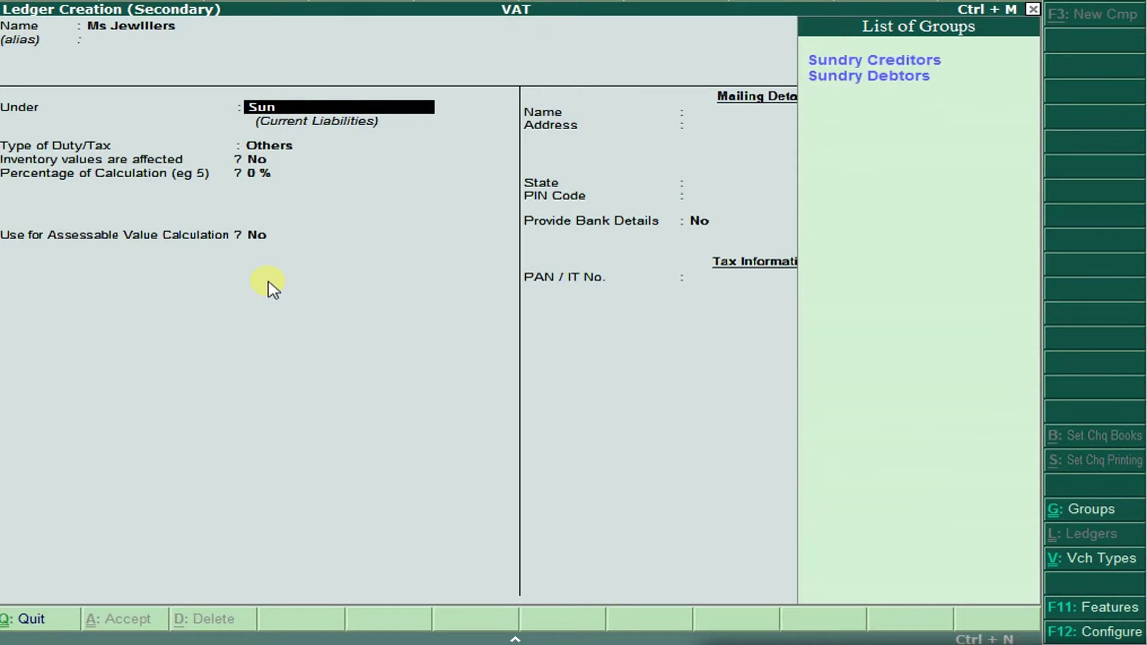
pyautogui.press('Down')
pyautogui.press('Return')
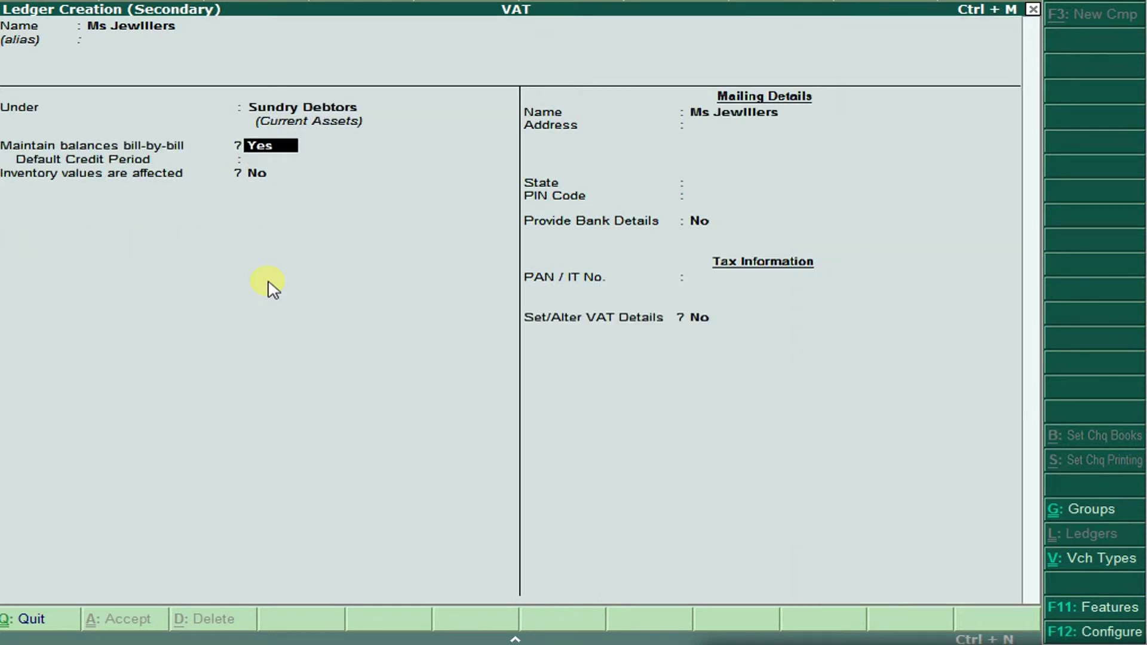
pyautogui.hotkey('ctrl', 'a')
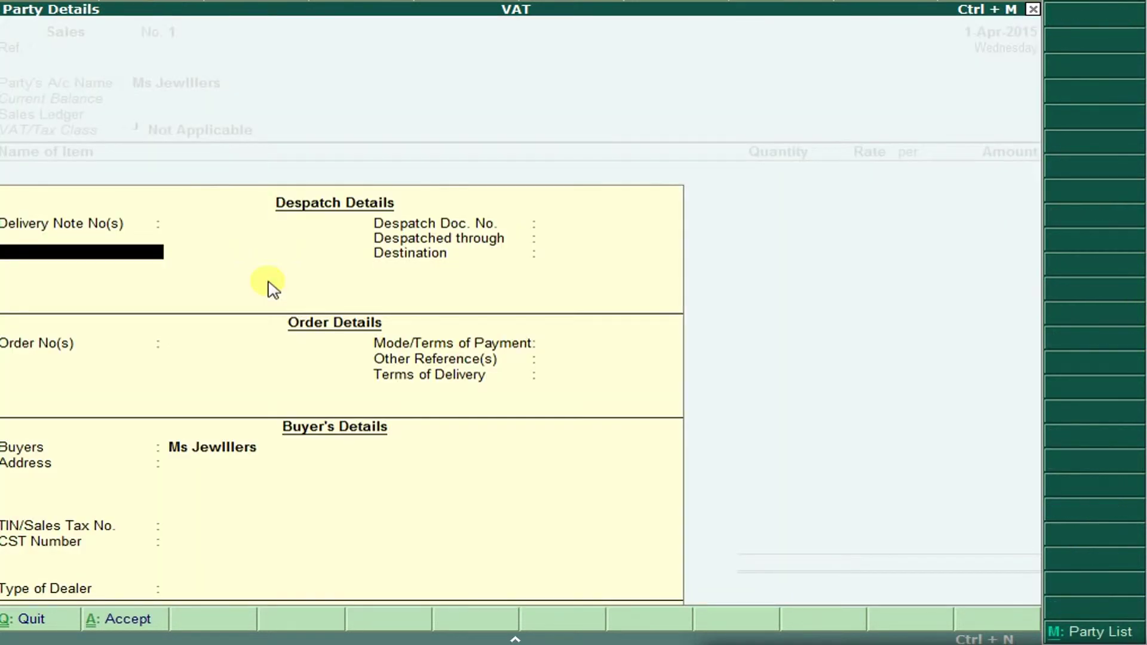
pyautogui.hotkey('ctrl', 'a')
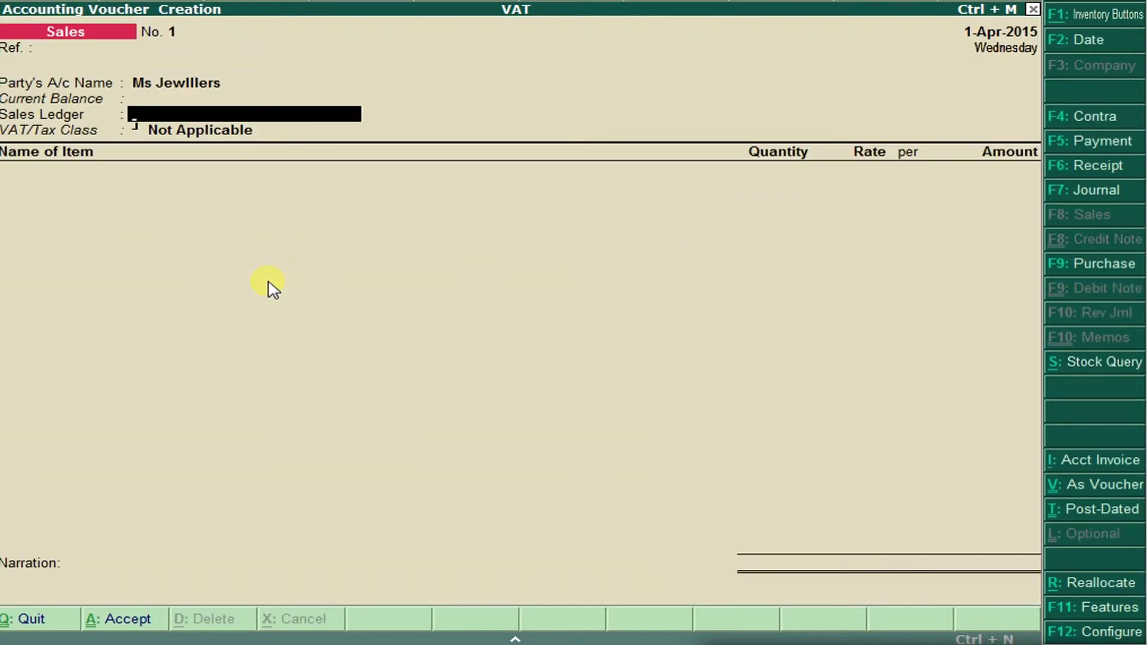
pyautogui.hotkey('alt', 'c')
# Enter a ledger named Sales under Sales Accounts, then check the exercise document.
pyautogui.write('Sales')
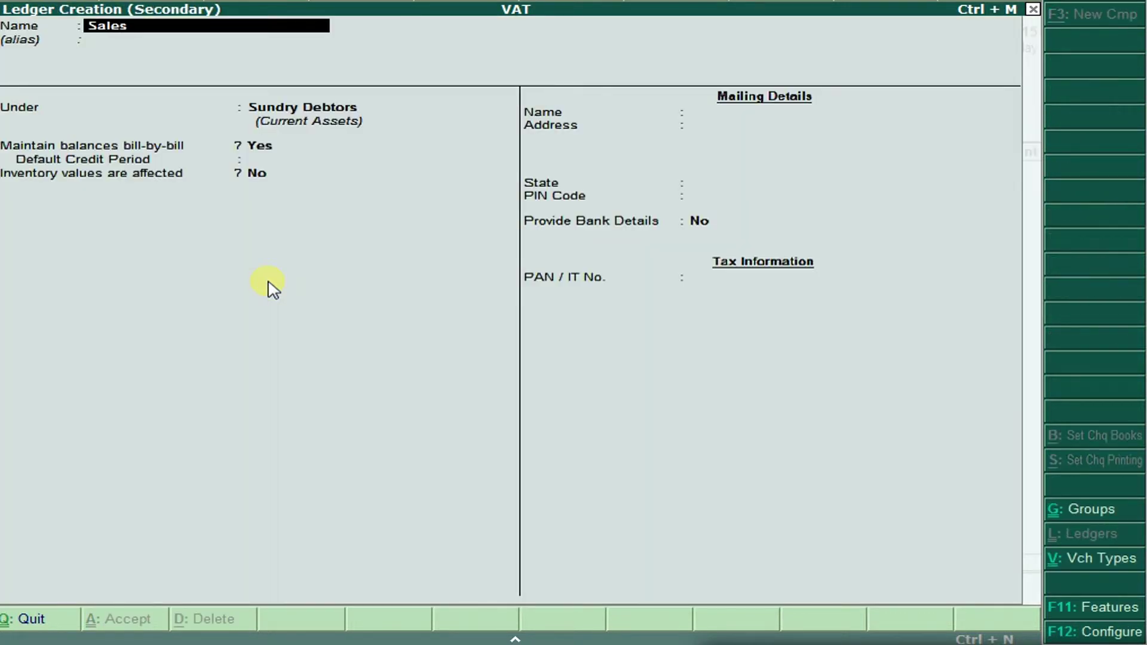
pyautogui.press('Return')
pyautogui.press('Return')
pyautogui.write('Sa')
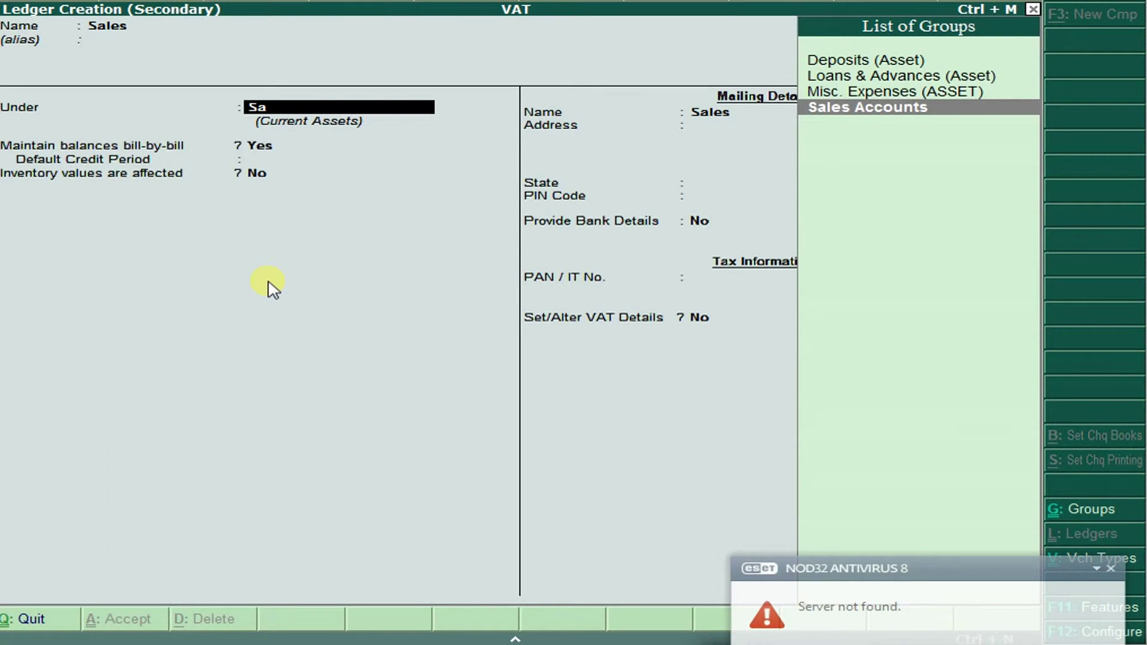
pyautogui.press('Return')
pyautogui.press('Return')
pyautogui.press('Return')
pyautogui.press('Return')
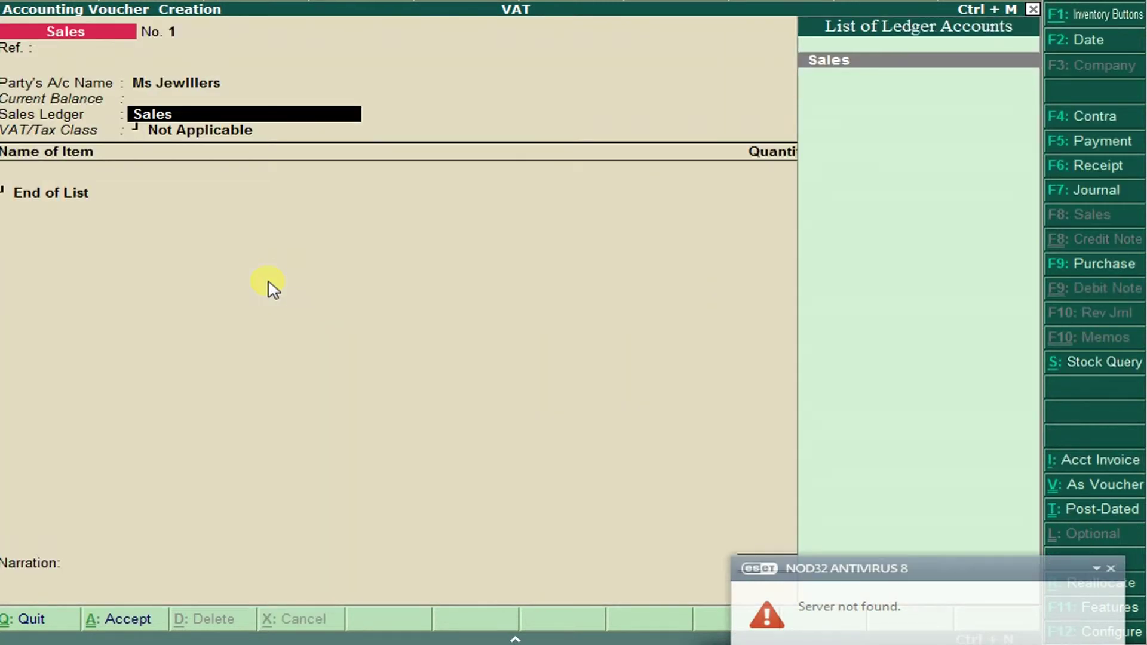
pyautogui.hotkey('alt', 'Tab')
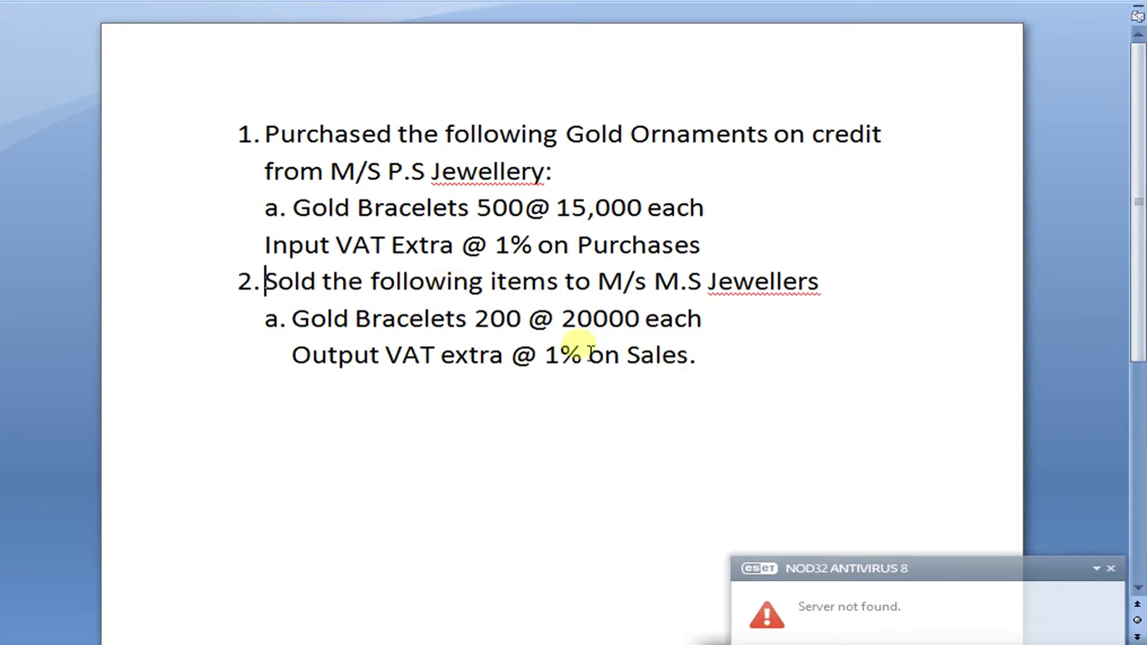
pyautogui.hotkey('alt', 'Tab')
# Create ledger Sales @1% with VAT class Sales @ 1% and select GOLD BRACELETS as the item.
pyautogui.hotkey('alt', 'c')
pyautogui.write('Sa')
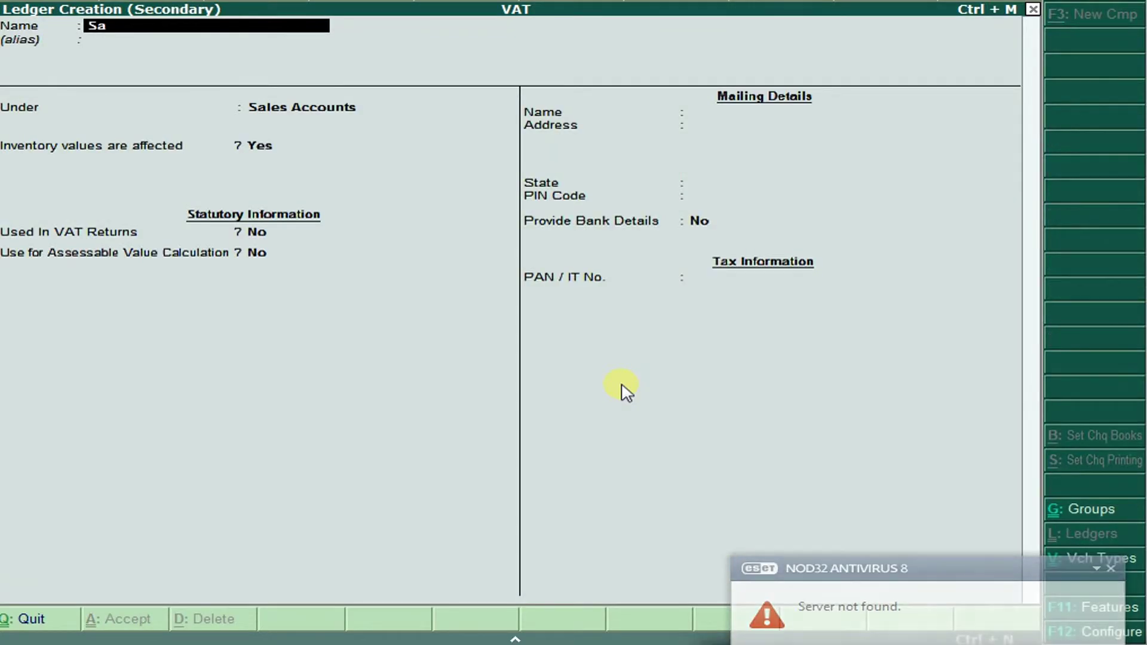
pyautogui.write('les @1%')
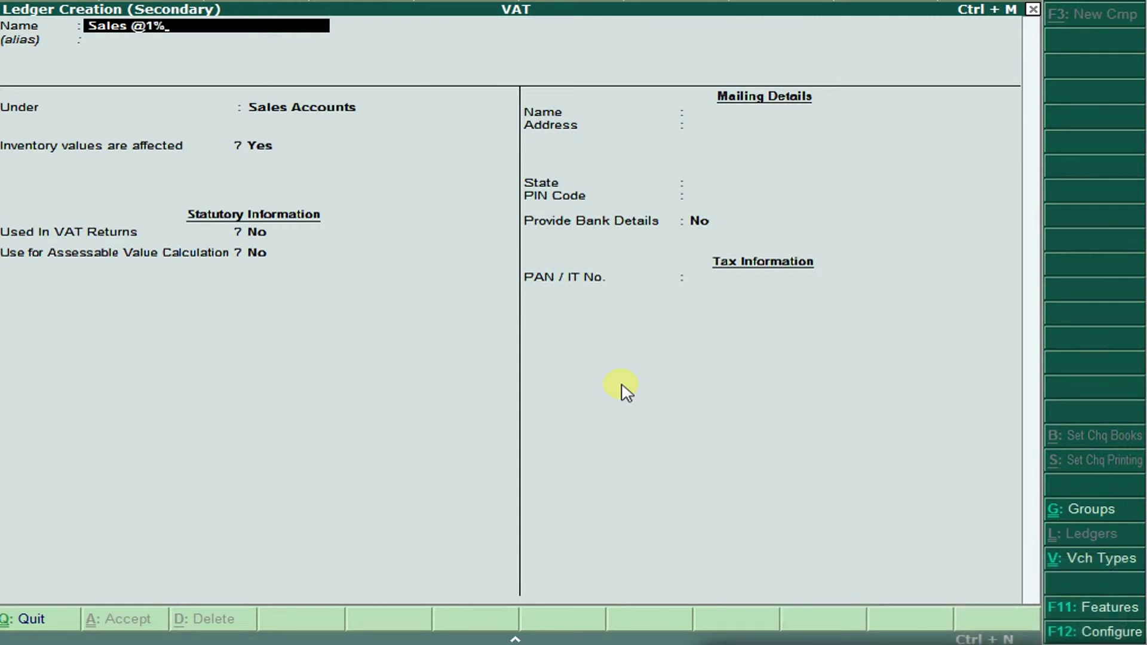
pyautogui.press('Return')
pyautogui.press('Return')
pyautogui.press('Return')
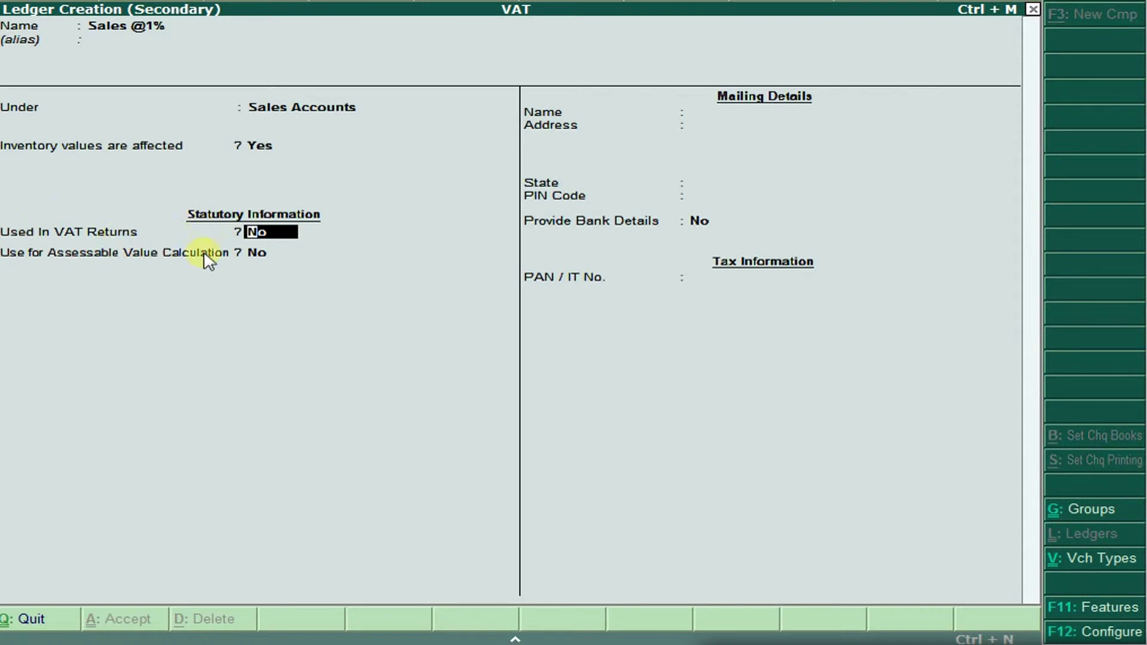
pyautogui.write('yes')
pyautogui.press('Return')
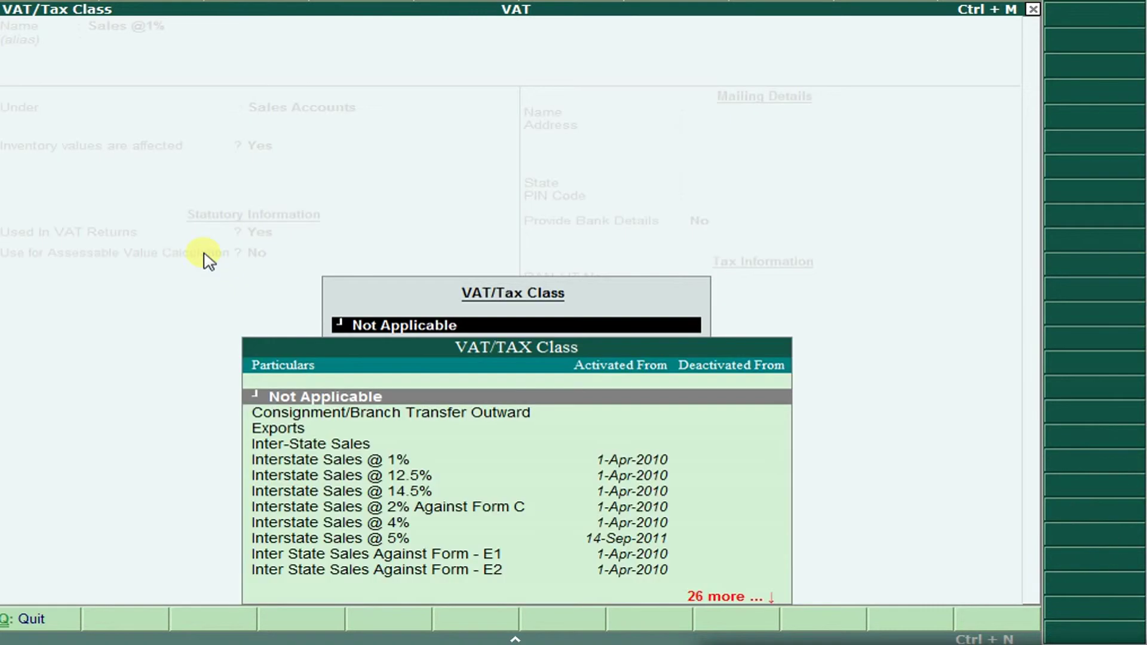
pyautogui.press('Down')
pyautogui.press('Down')
pyautogui.press('Down')
pyautogui.press('Down')
pyautogui.press('Down')
pyautogui.press('Down')
pyautogui.press('Down')
pyautogui.press('Down')
pyautogui.press('Down')
pyautogui.press('Down')
pyautogui.press('Down')
pyautogui.press('Down')
pyautogui.press('Down')
pyautogui.press('Down')
pyautogui.press('Down')
pyautogui.press('Down')
pyautogui.press('Down')
pyautogui.press('Down')
pyautogui.press('Down')
pyautogui.press('Down')
pyautogui.press('Up')
pyautogui.press('Up')
pyautogui.press('Up')
pyautogui.press('Up')
pyautogui.press('Up')
pyautogui.press('Up')
pyautogui.press('Up')
pyautogui.press('Up')
pyautogui.press('Up')
pyautogui.press('Up')
pyautogui.press('Up')
pyautogui.press('Up')
pyautogui.press('Up')
pyautogui.press('Down')
pyautogui.press('Down')
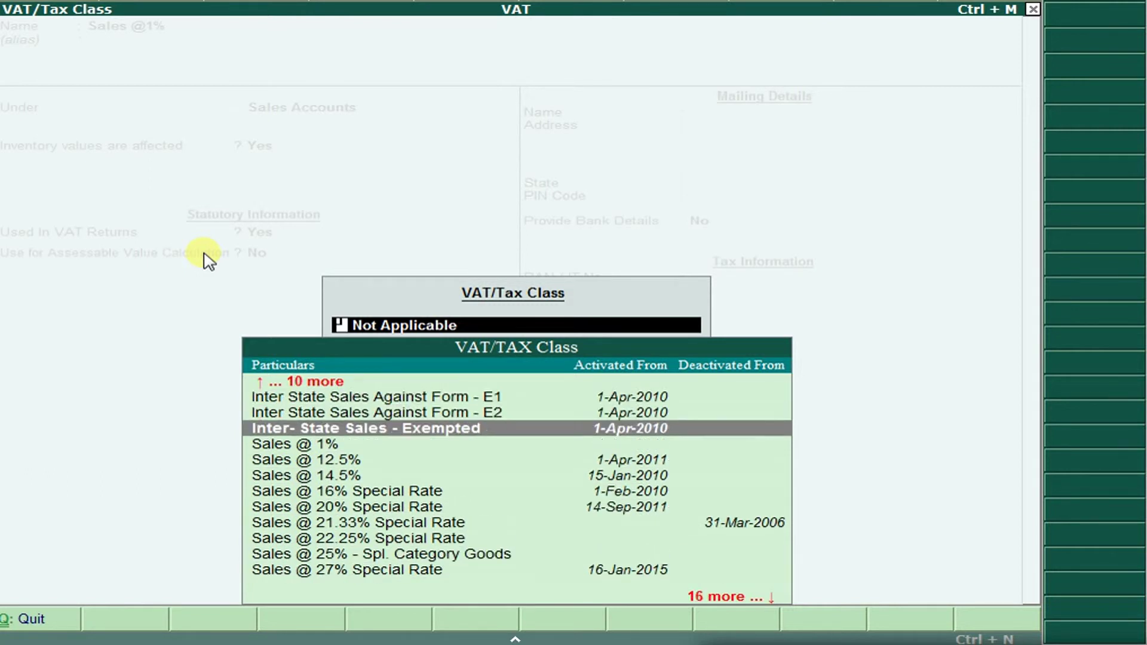
pyautogui.press('Down')
pyautogui.press('Return')
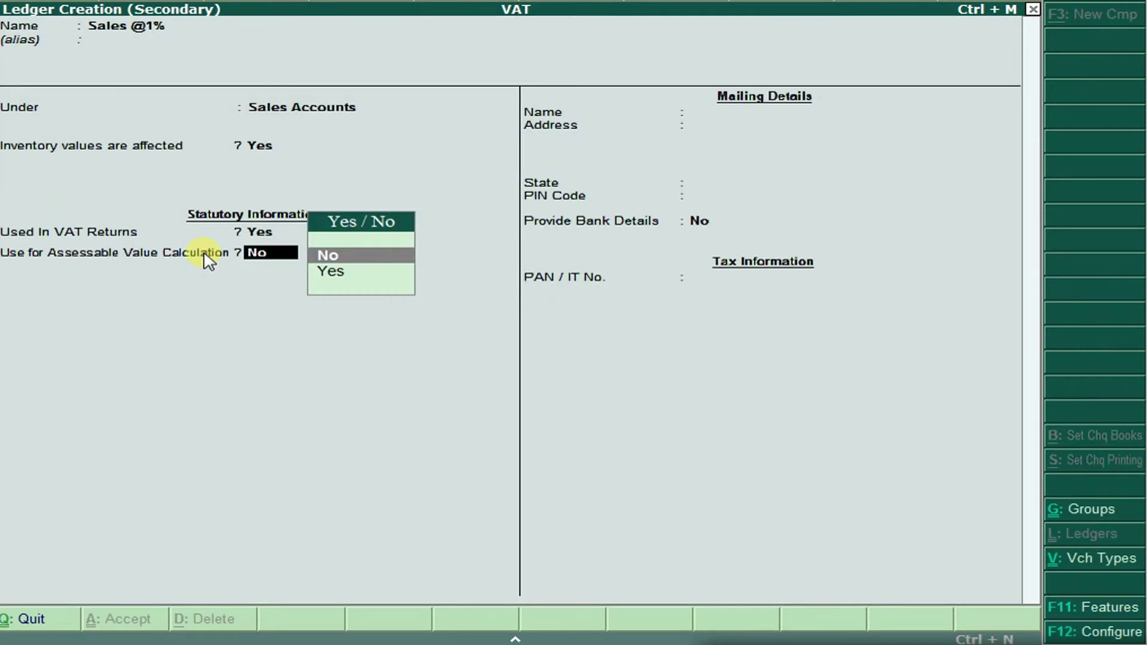
pyautogui.press('Return')
pyautogui.press('Return')
pyautogui.press('Return')
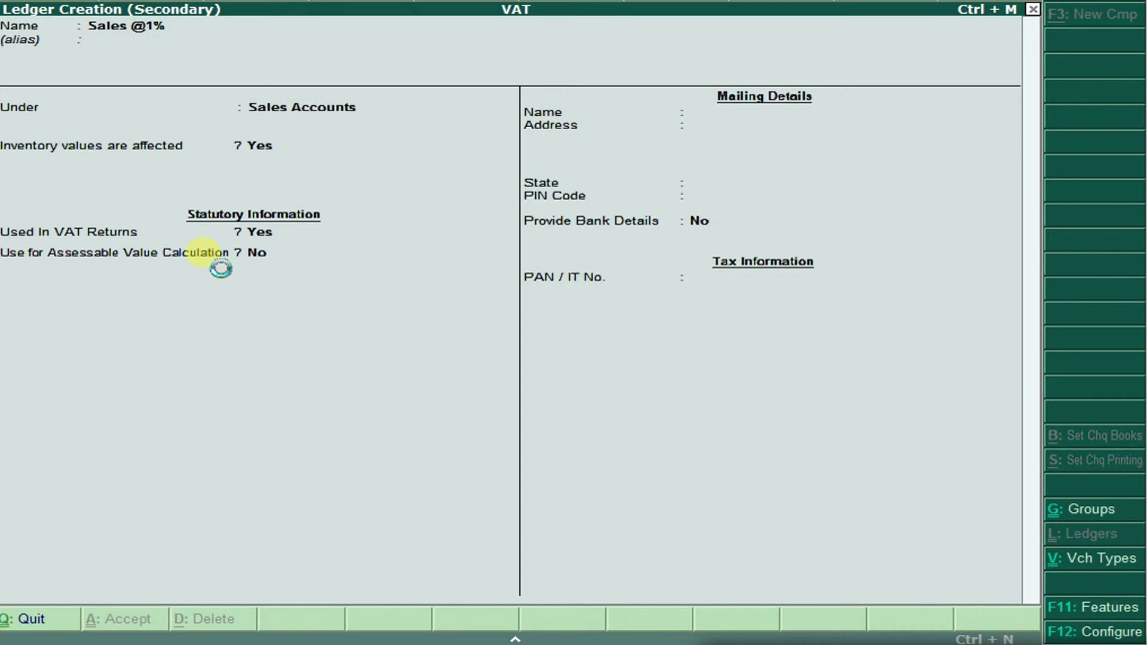
pyautogui.press('Return')
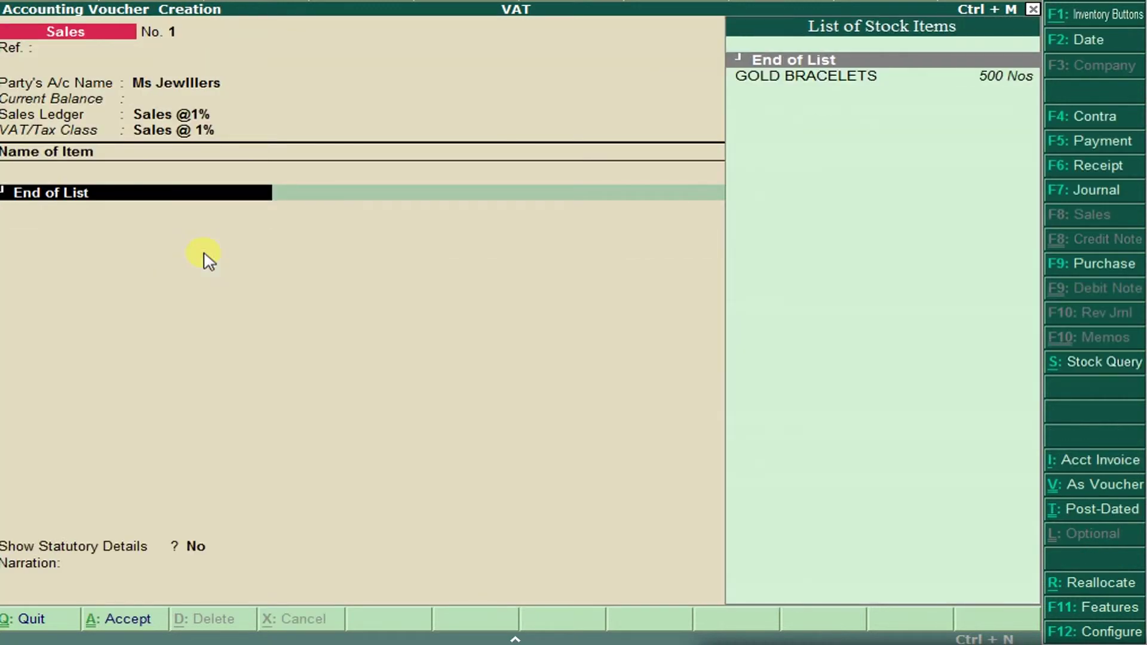
pyautogui.press('Down')
pyautogui.press('Return')
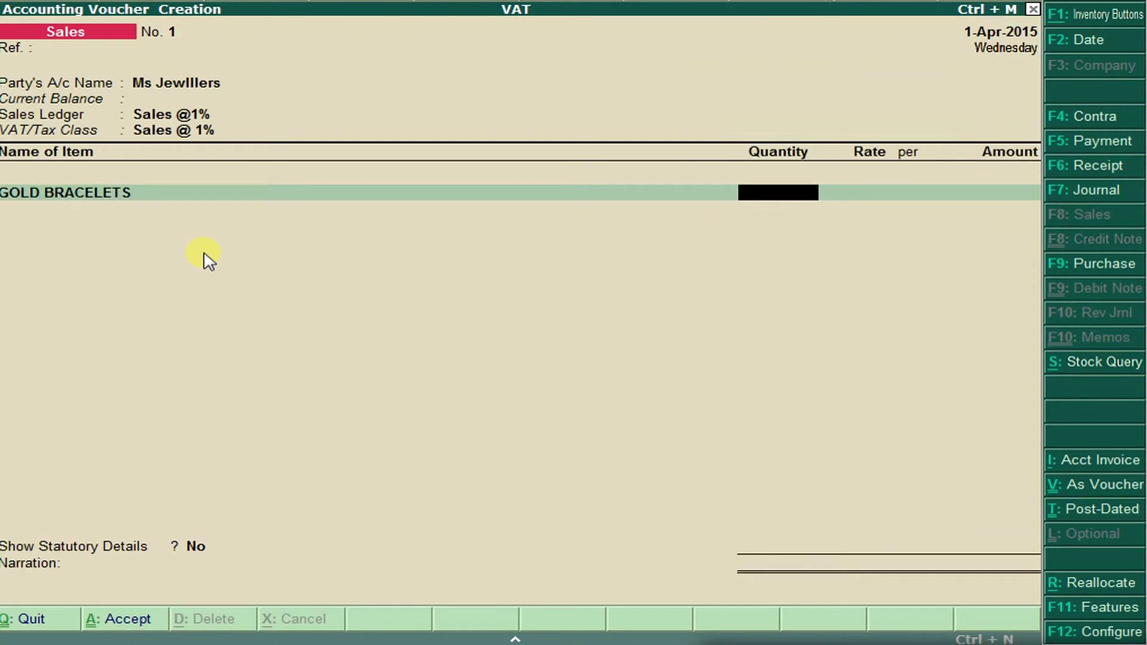
# Note 200 in the exercise document and enter a quantity of 200 Nos for GOLD BRACELETS.
pyautogui.hotkey('alt', 'Tab')
pyautogui.click(215, 262)
pyautogui.write('200')
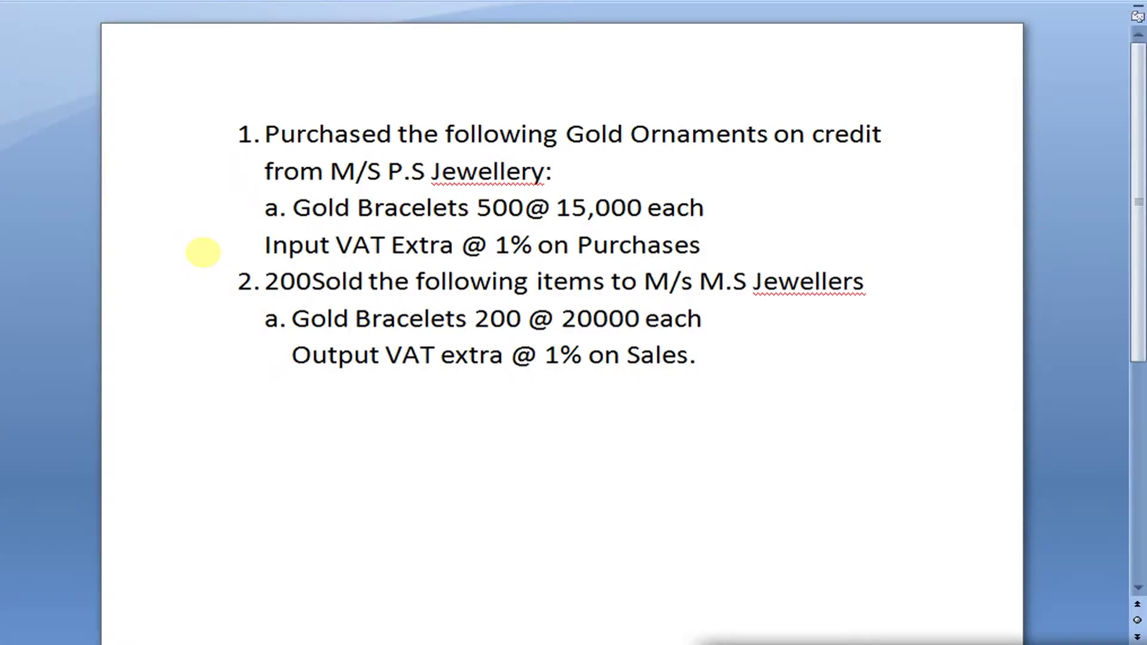
pyautogui.hotkey('alt', 'Tab')
pyautogui.write('200')
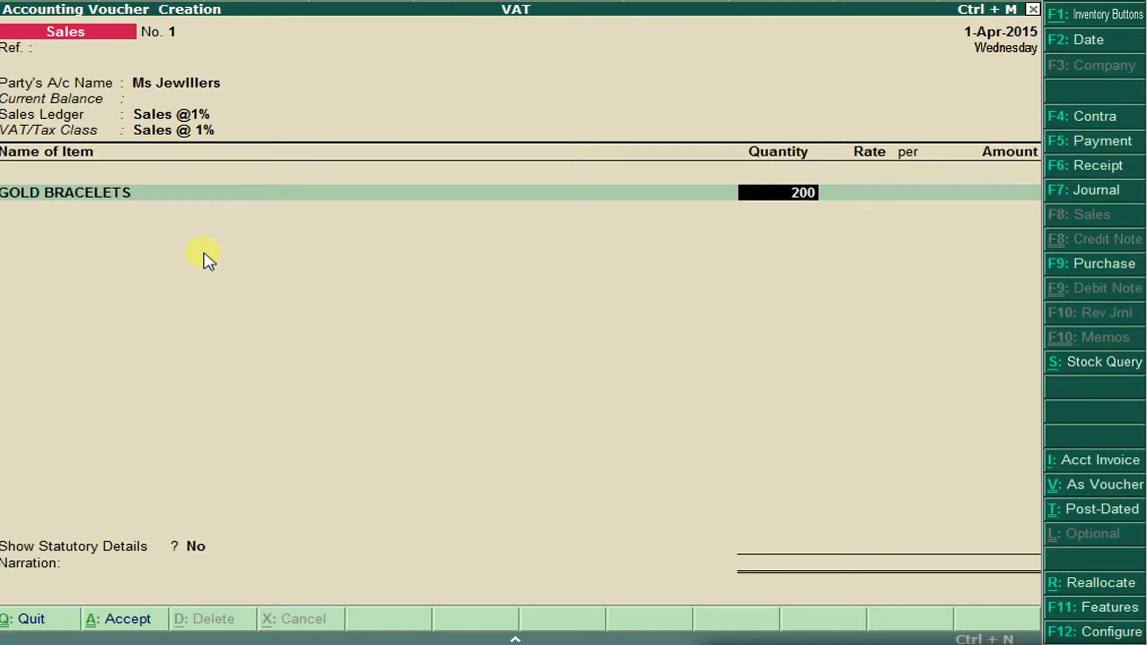
pyautogui.press('Return')
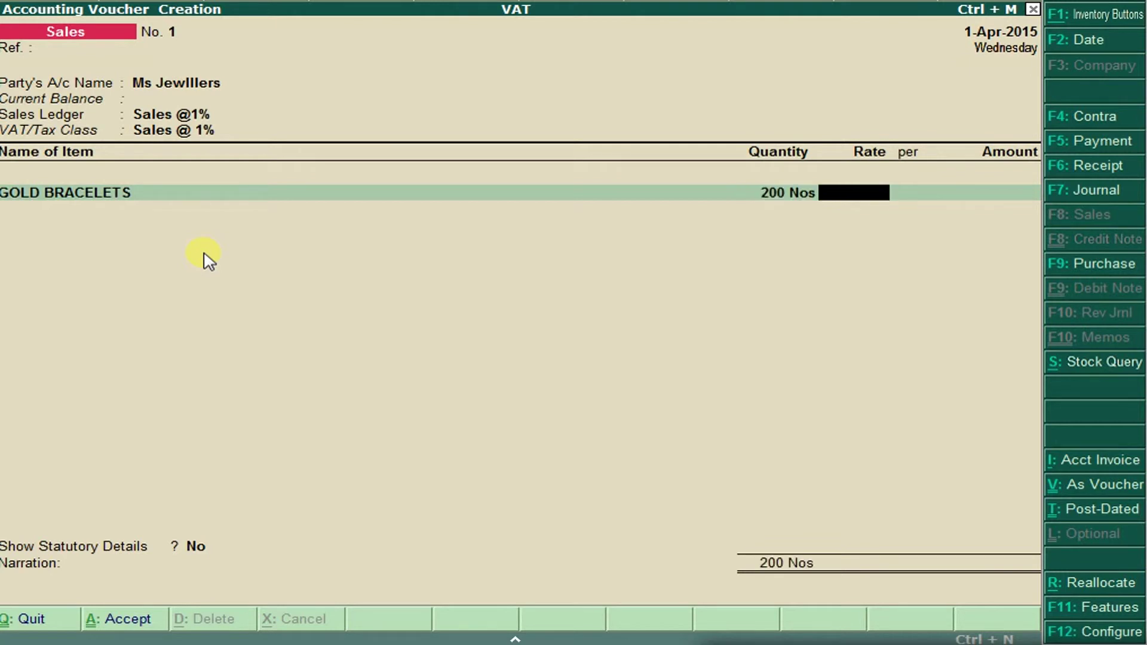
# Correct the rate from 5500 to 20,000.00 for a 40,00,000.00 total and end the item lines.
pyautogui.write('5500')
pyautogui.hotkey('alt', 'Tab')
pyautogui.hotkey('alt', 'Tab')
pyautogui.press('BackSpace')
pyautogui.press('BackSpace')
pyautogui.press('BackSpace')
pyautogui.press('BackSpace')
pyautogui.write('20000')
pyautogui.press('Return')
pyautogui.press('Return')
pyautogui.press('Return')
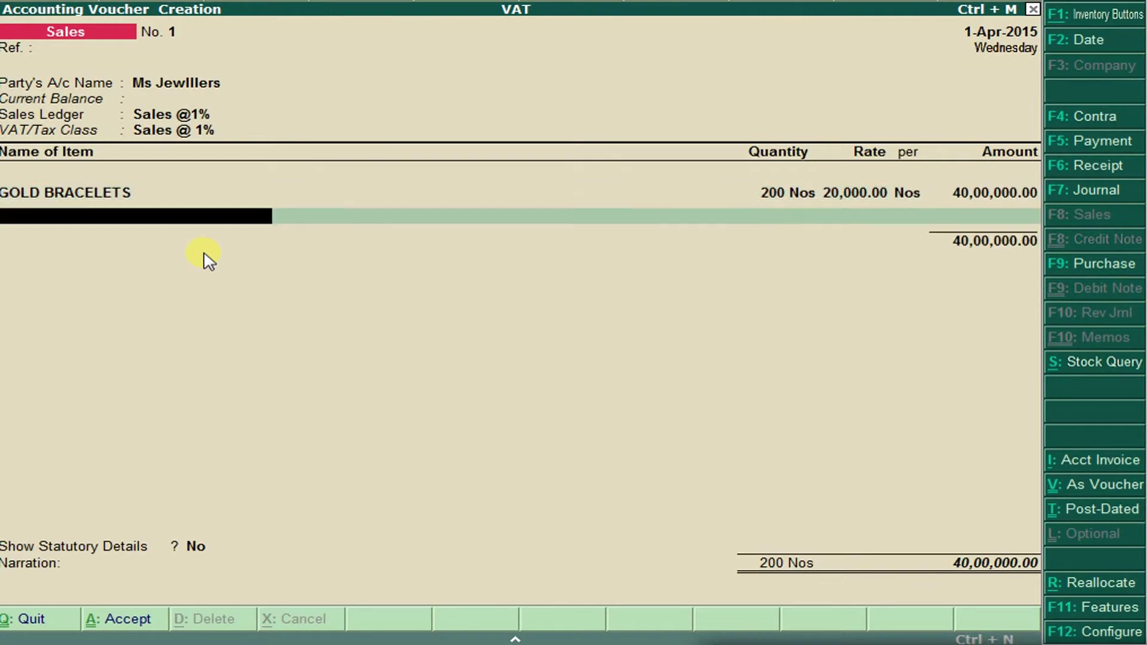
pyautogui.press('Return')
pyautogui.hotkey('alt', 'Tab')
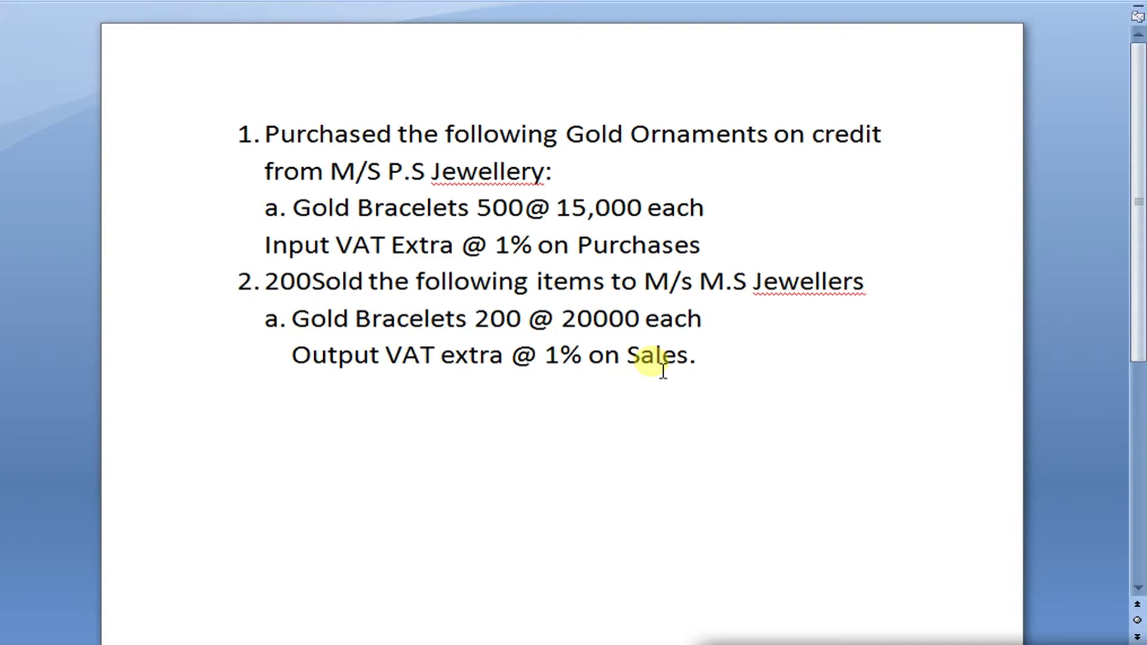
pyautogui.hotkey('alt', 'Tab')
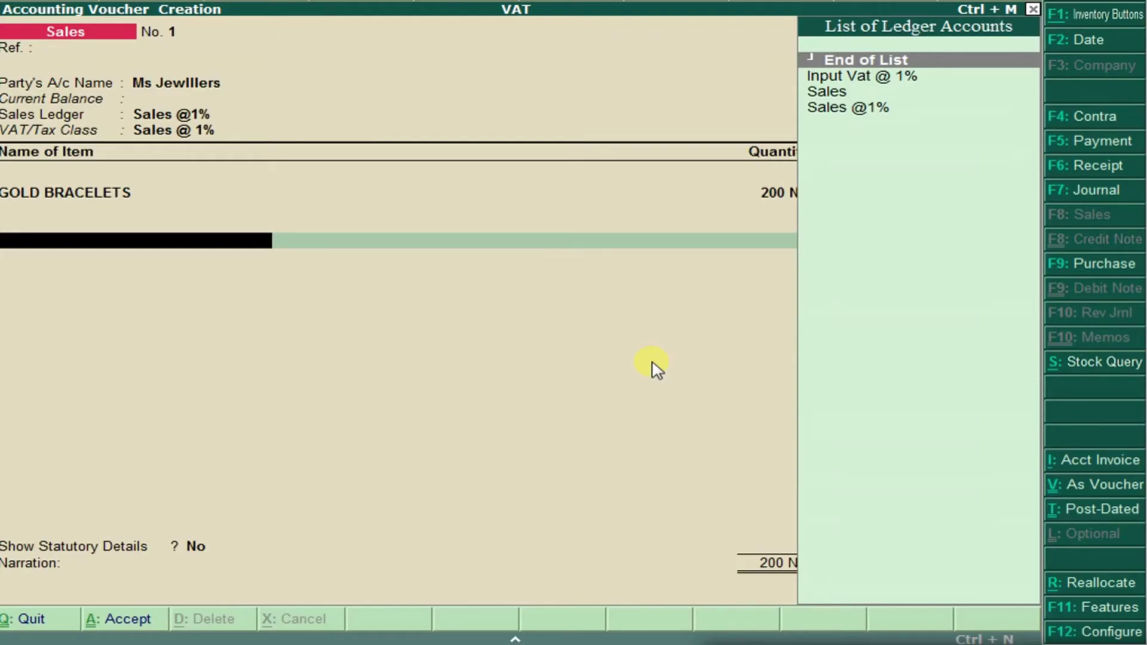
# Search the ledger list for a VAT ledger, then start a new ledger named Input Vat @ 1%.
pyautogui.press('Down')
pyautogui.press('Down')
pyautogui.press('Down')
pyautogui.press('Up')
pyautogui.press('Up')
pyautogui.press('Up')
pyautogui.press('Down')
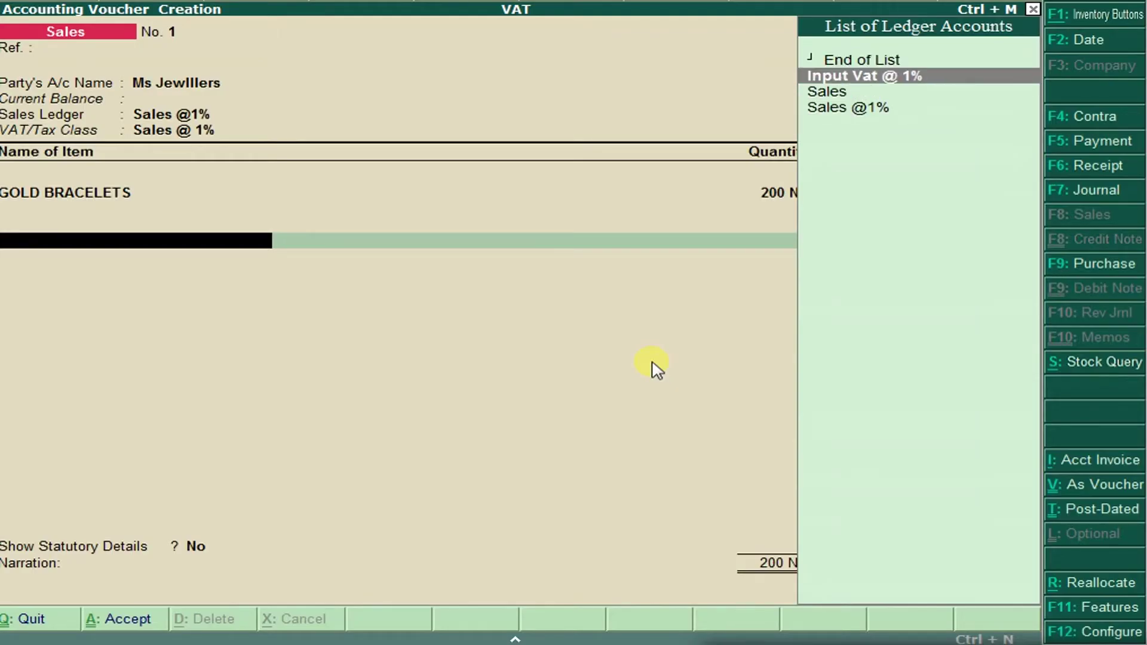
pyautogui.press('Down')
pyautogui.press('Down')
pyautogui.press('Up')
pyautogui.press('Up')
pyautogui.press('Up')
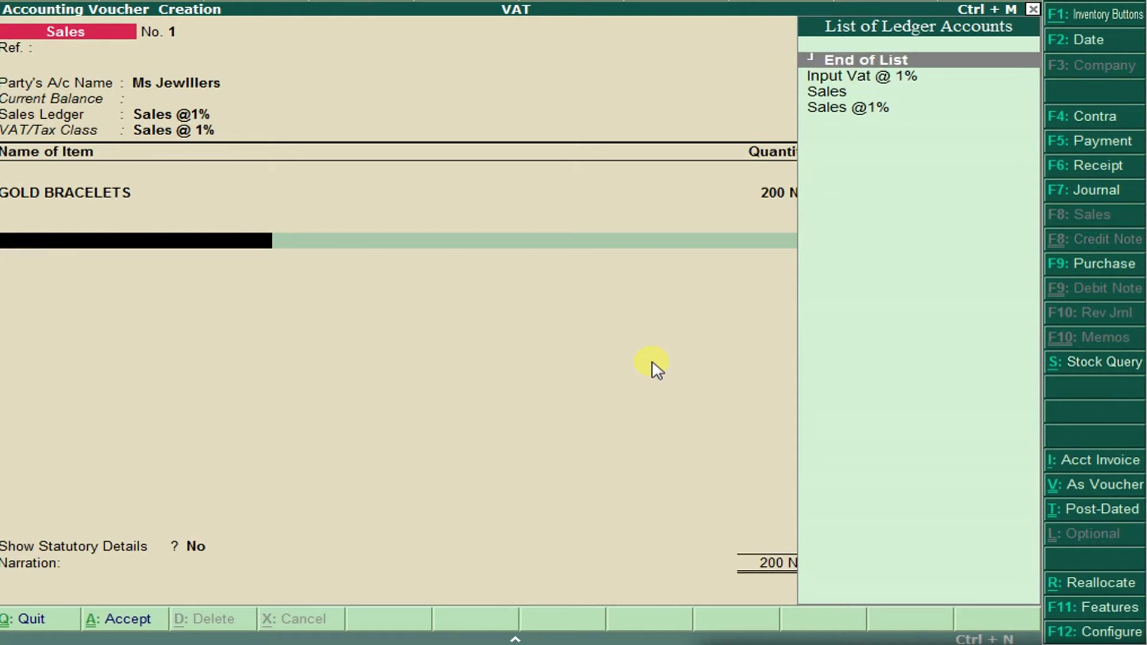
pyautogui.hotkey('alt', 'c')
pyautogui.write('Input Vat @ 1%')
pyautogui.press('Return')
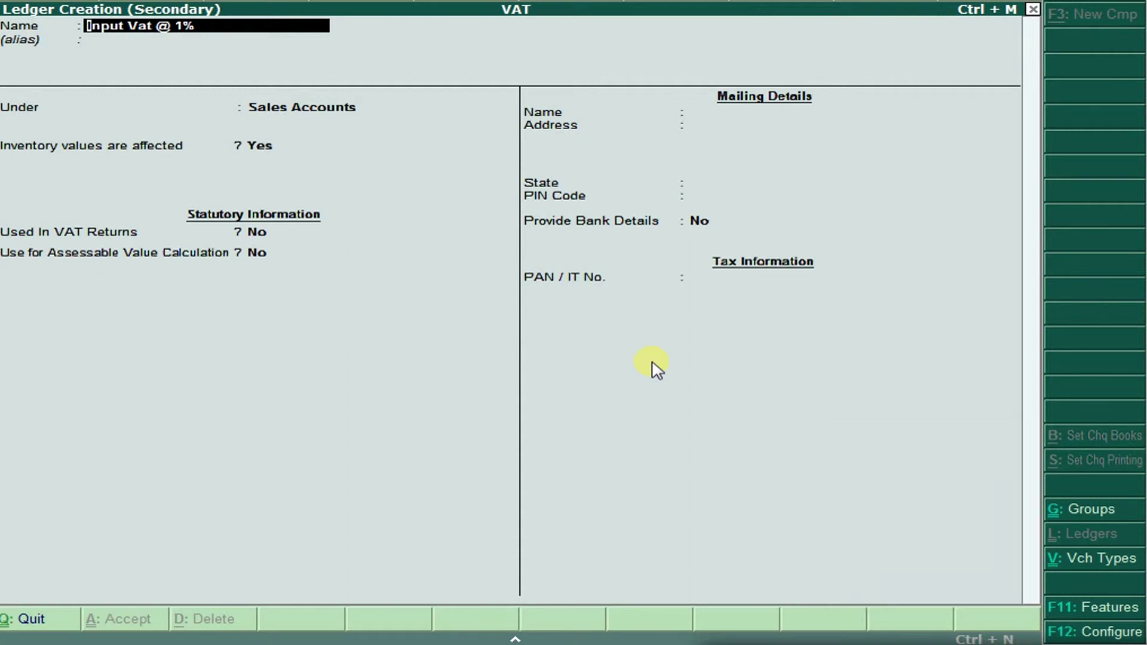
# Save it as Output Vat @ 1% under Duties & Taxes: VAT, sub type Output VAT, class Output VAT @ 1%.
pyautogui.write('Output Vat')
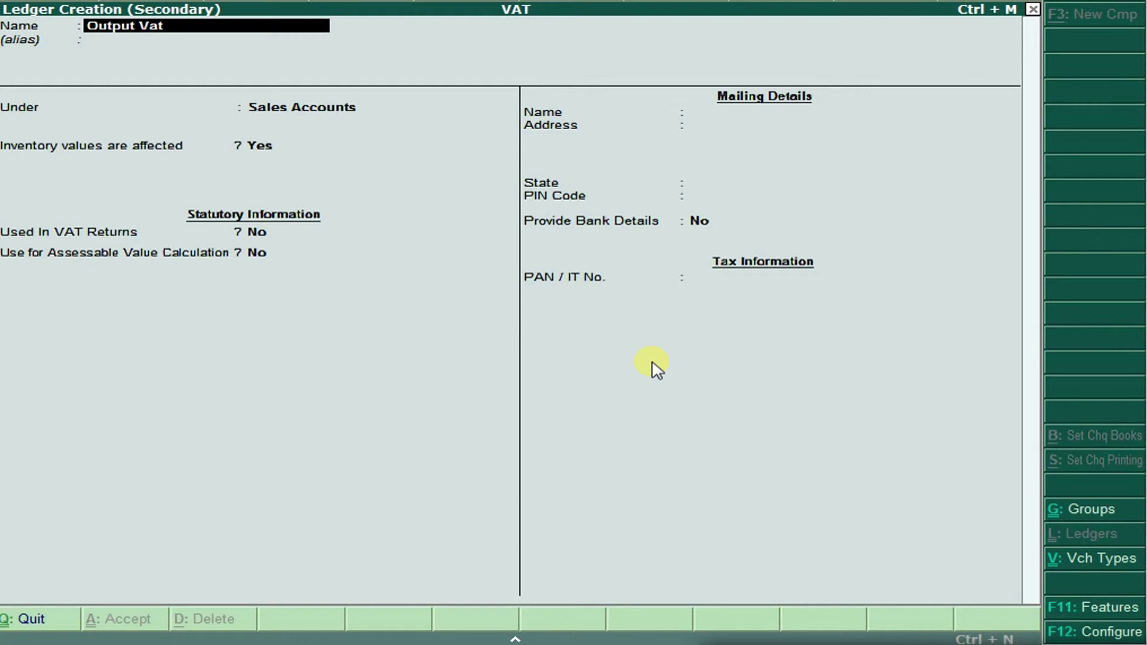
pyautogui.write(' @ 1%')
pyautogui.press('Return')
pyautogui.press('Return')
pyautogui.write('Du')
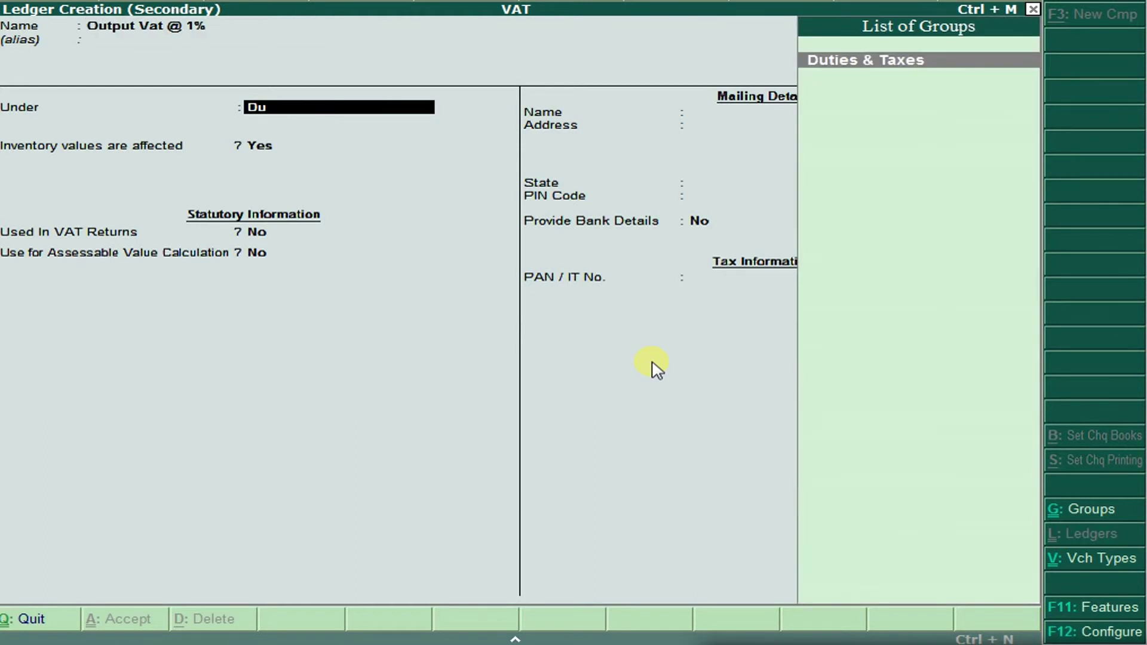
pyautogui.press('Return')
pyautogui.press('Down')
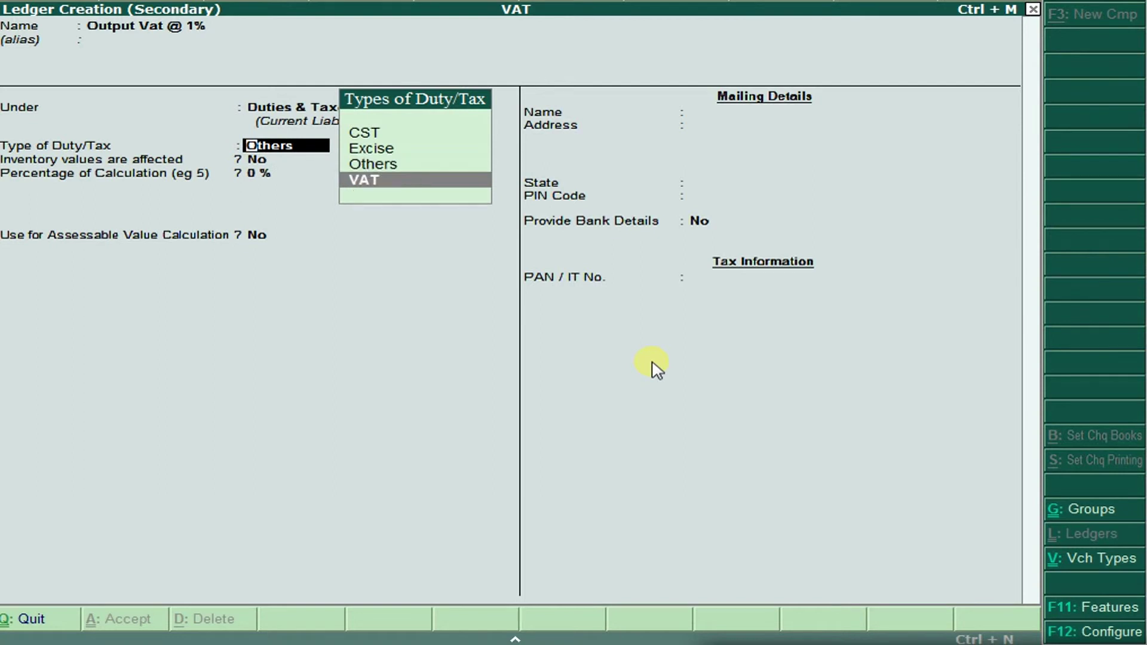
pyautogui.press('Return')
pyautogui.press('Down')
pyautogui.press('Down')
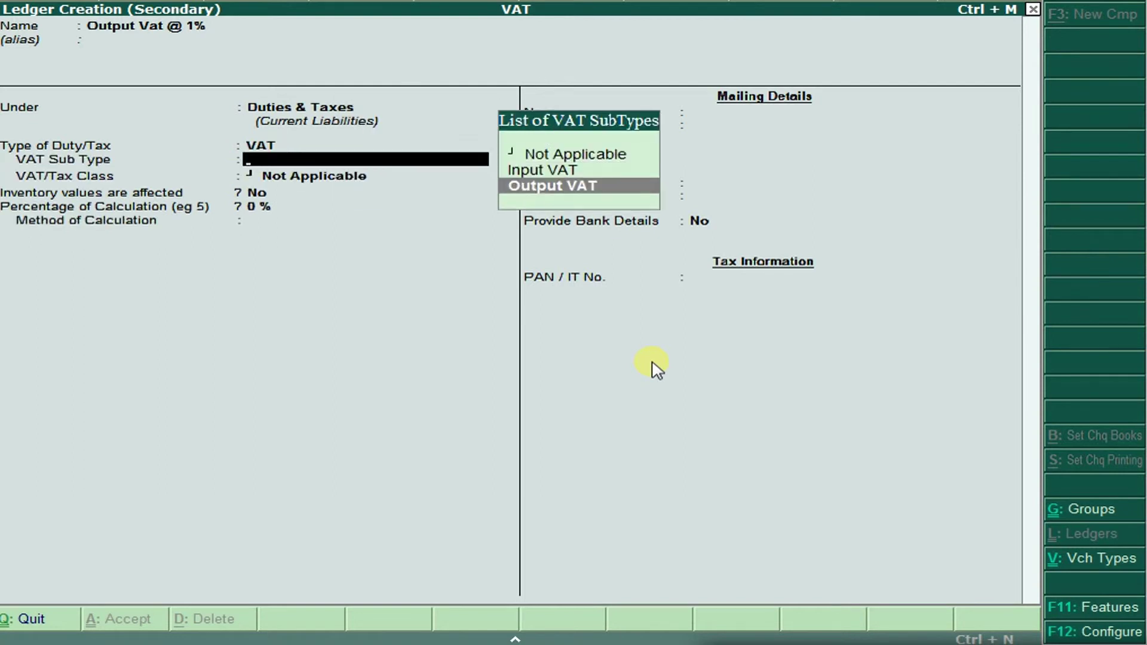
pyautogui.press('Return')
pyautogui.press('Down')
pyautogui.press('Down')
pyautogui.press('Down')
pyautogui.press('Down')
pyautogui.press('Down')
pyautogui.press('Down')
pyautogui.press('Down')
pyautogui.press('Down')
pyautogui.press('Down')
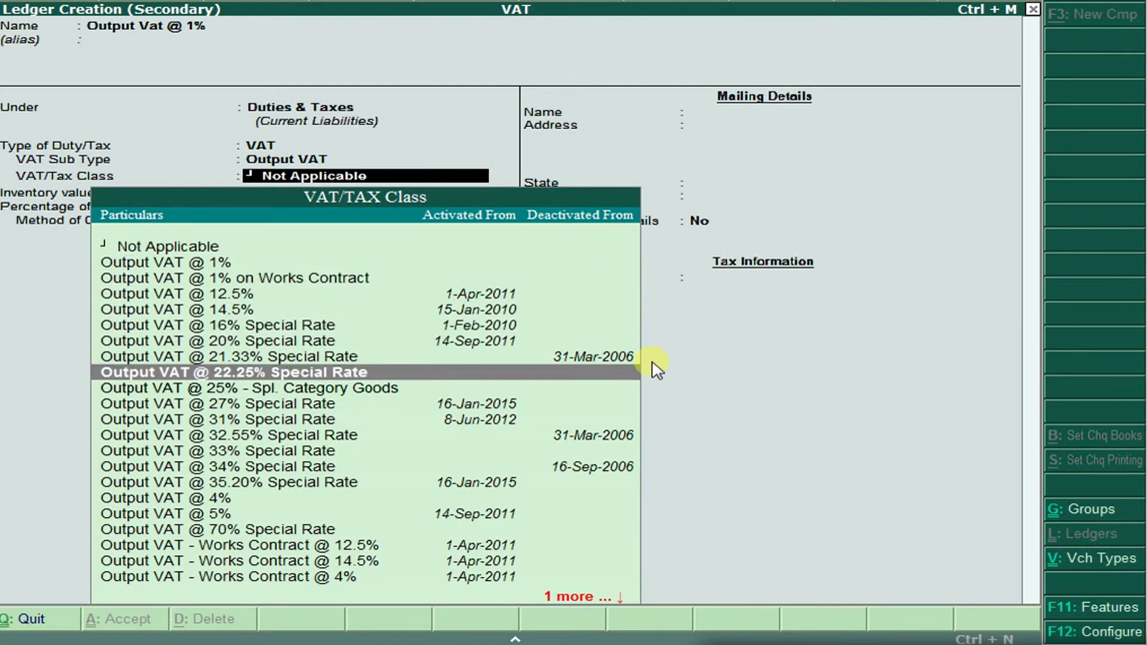
pyautogui.press('Up')
pyautogui.press('Up')
pyautogui.press('Up')
pyautogui.press('Up')
pyautogui.press('Up')
pyautogui.press('Up')
pyautogui.press('Up')
pyautogui.press('Up')
pyautogui.press('Up')
pyautogui.press('Down')
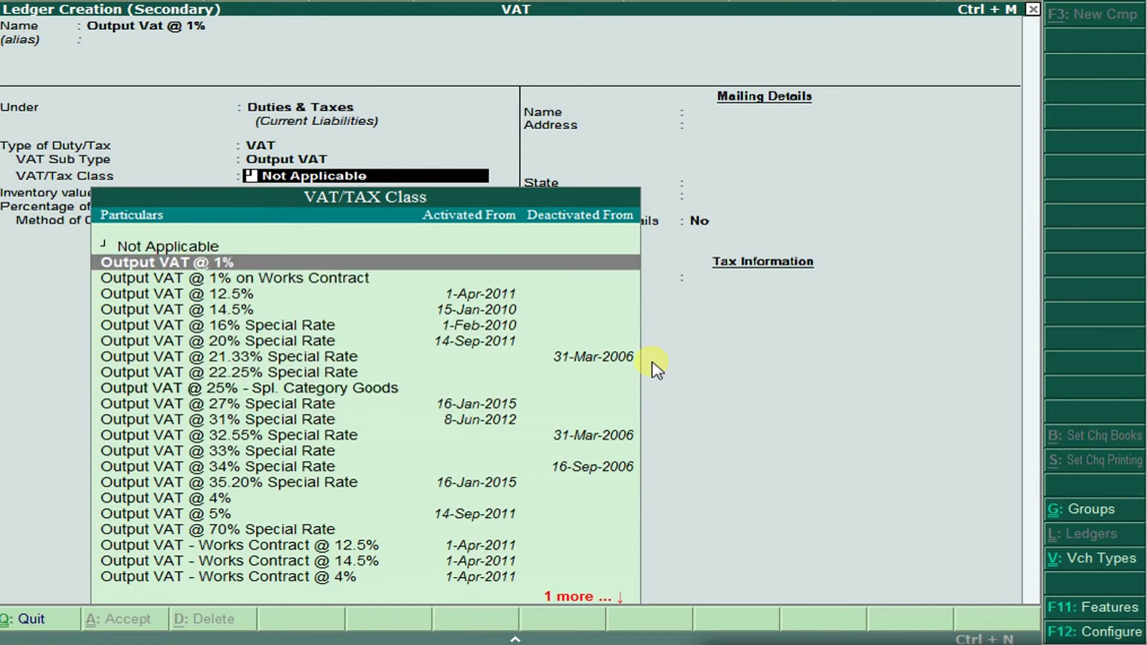
pyautogui.press('Return')
pyautogui.press('Return')
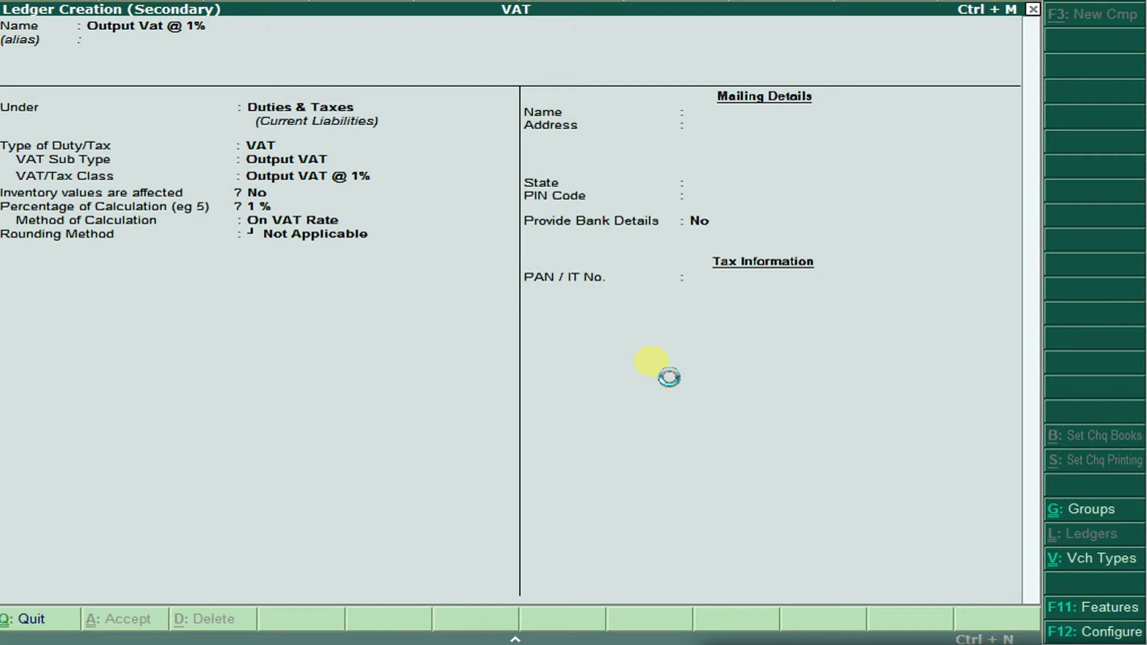
pyautogui.hotkey('ctrl', 'a')
# Add the 40,000.00 Output Vat @ 1% line, mark the bill New Ref, and save voucher No. 1.
pyautogui.press('Return')
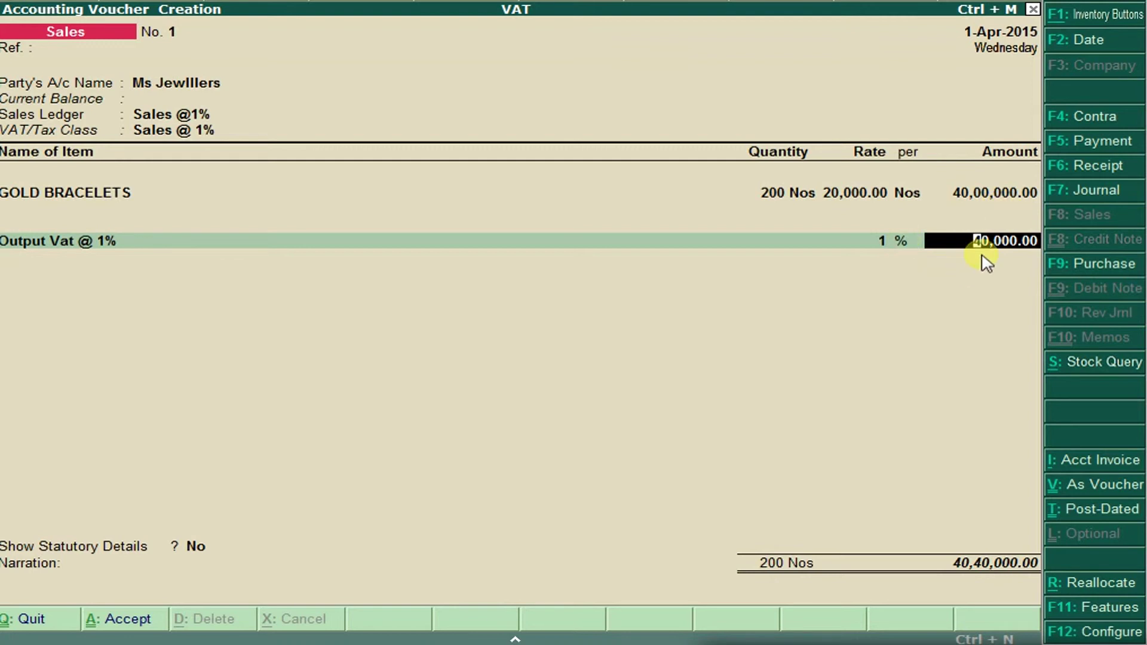
pyautogui.press('Return')
pyautogui.press('Return')
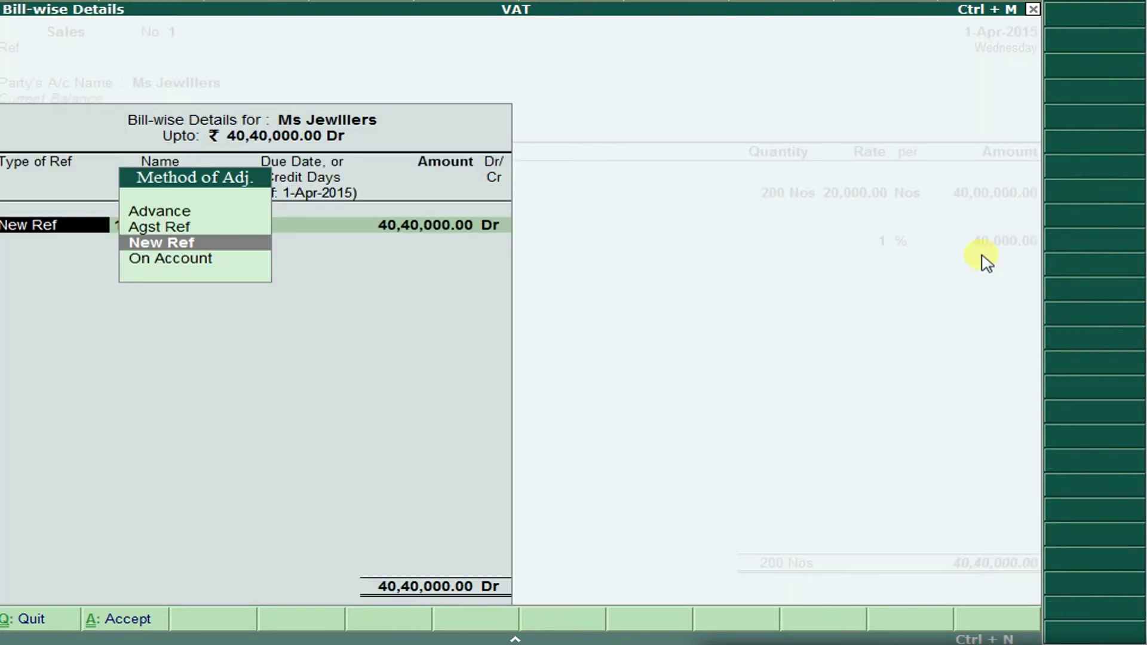
pyautogui.press('Return')
pyautogui.press('Return')
pyautogui.press('Return')
pyautogui.press('Return')
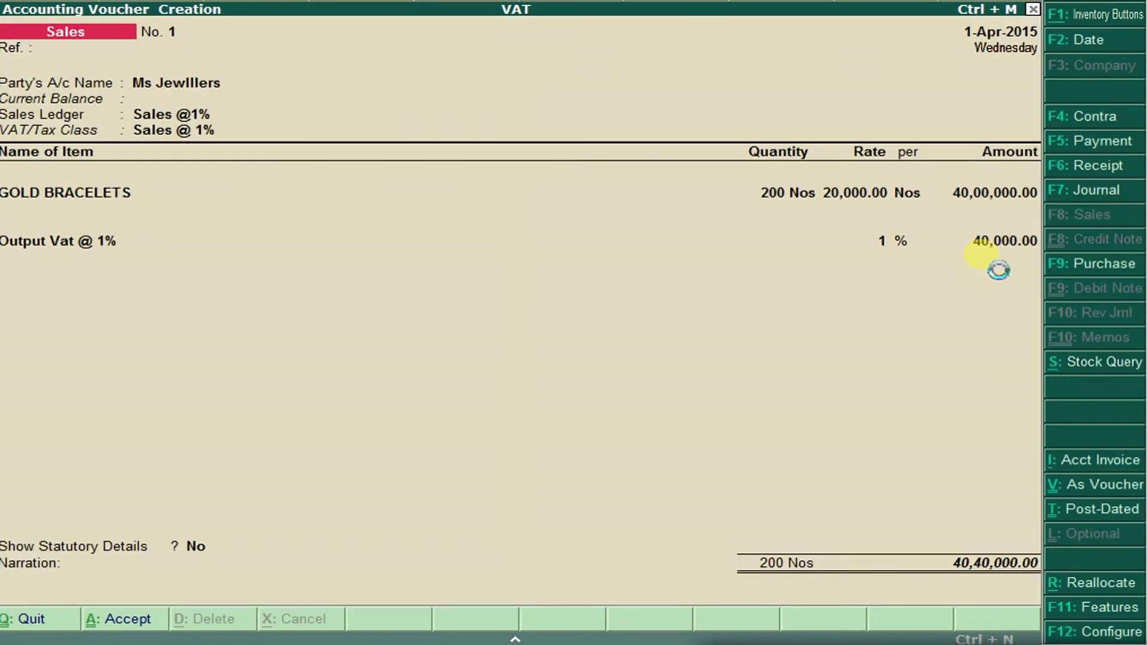
pyautogui.hotkey('ctrl', 'a')
pyautogui.press('Escape')
pyautogui.press('Escape')
pyautogui.press('Escape')
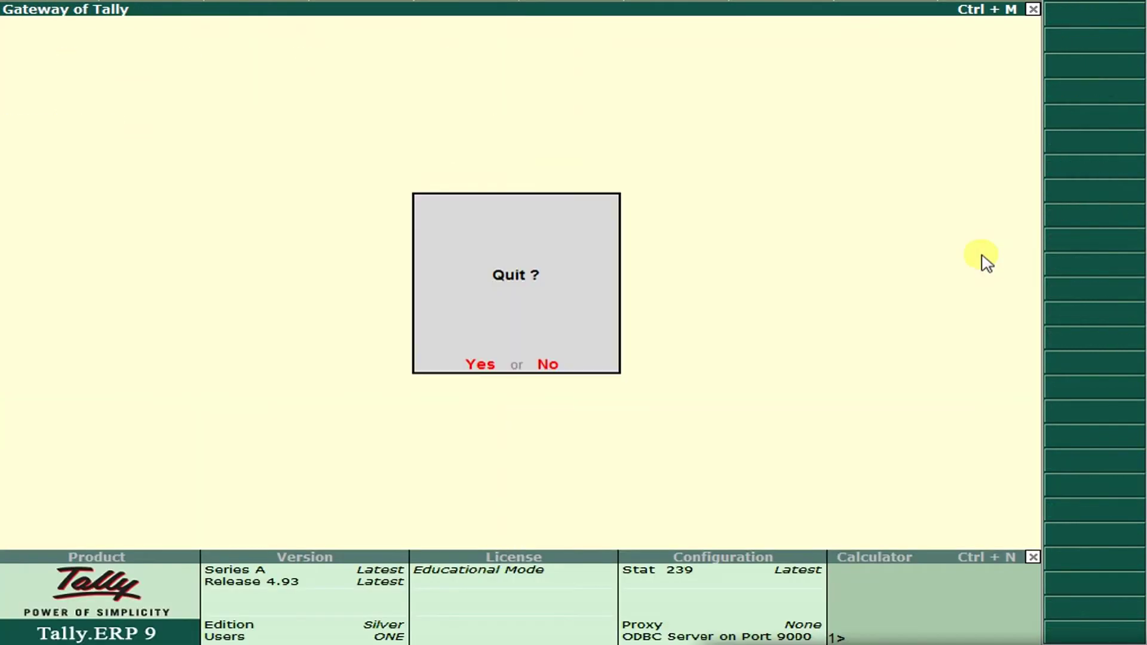
# Review VAT Computation under Display > Statutory Reports > VAT, which shows 35,000.00 refundable.
pyautogui.press('n')
pyautogui.press('Down')
pyautogui.press('Down')
pyautogui.press('Down')
pyautogui.press('Down')
pyautogui.press('Down')
pyautogui.press('Down')
pyautogui.press('Down')
pyautogui.press('Down')
pyautogui.press('Down')
pyautogui.press('Down')
pyautogui.press('Down')
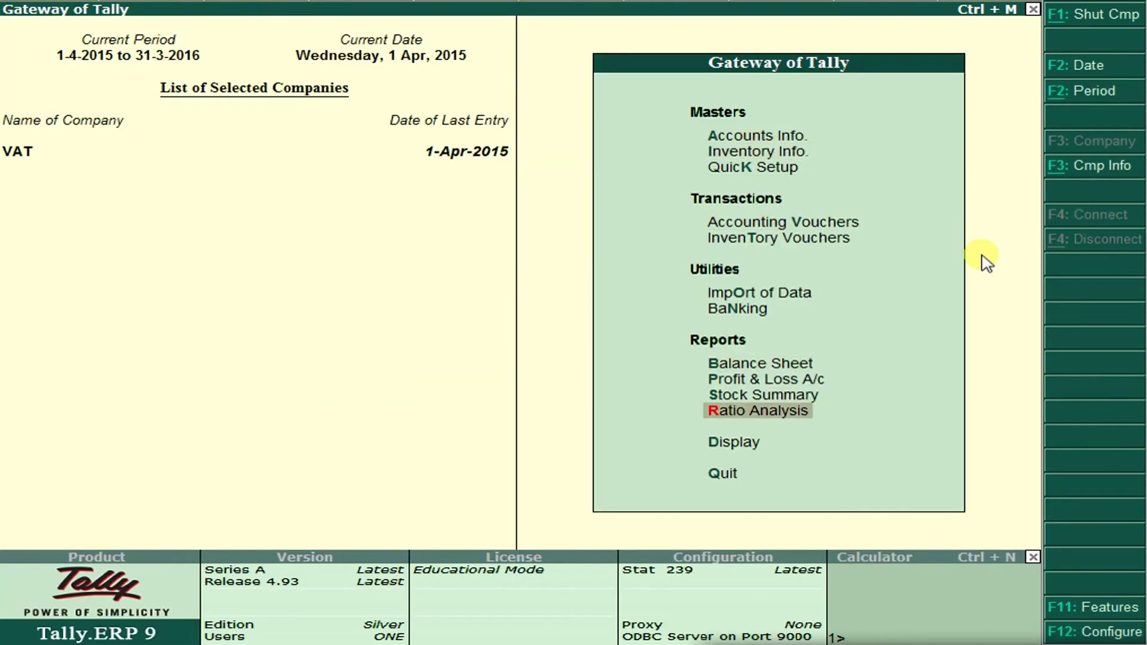
pyautogui.press('Return')
pyautogui.press('Down')
pyautogui.press('Down')
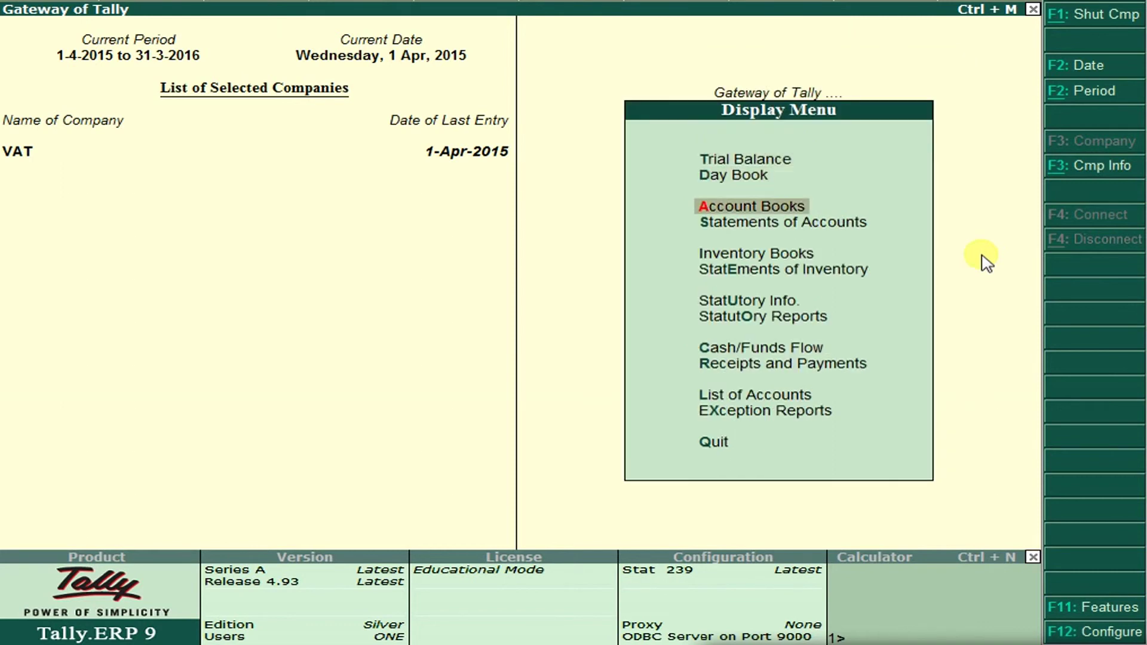
pyautogui.press('Down')
pyautogui.press('Down')
pyautogui.press('Down')
pyautogui.press('Down')
pyautogui.press('Down')
pyautogui.press('Return')
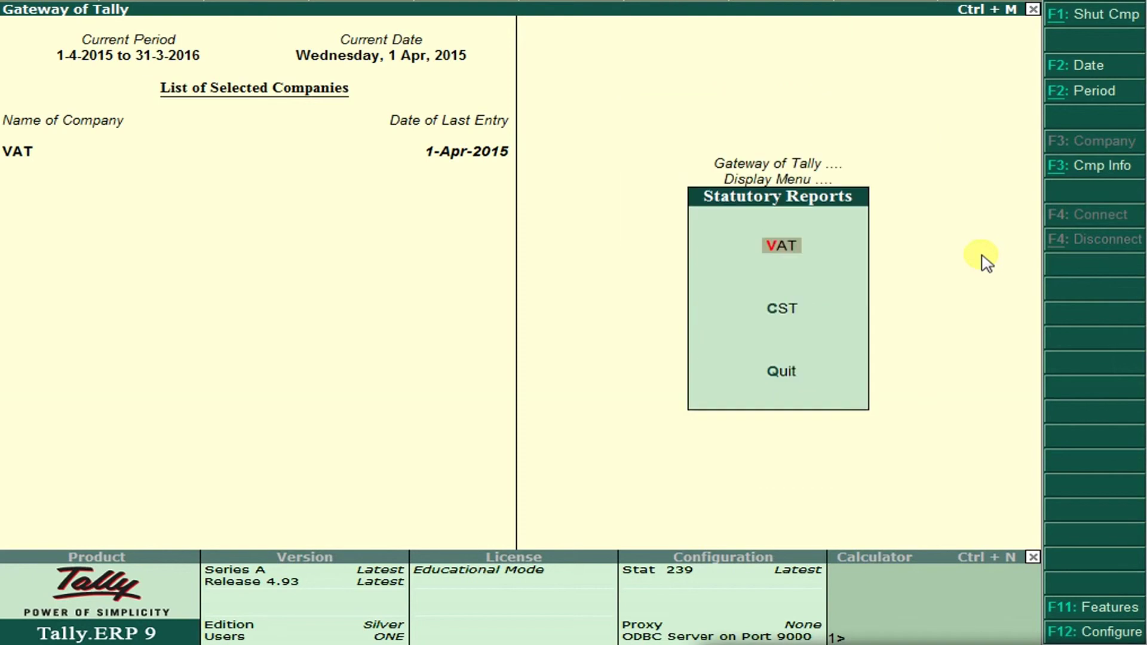
pyautogui.press('Return')
pyautogui.press('Return')
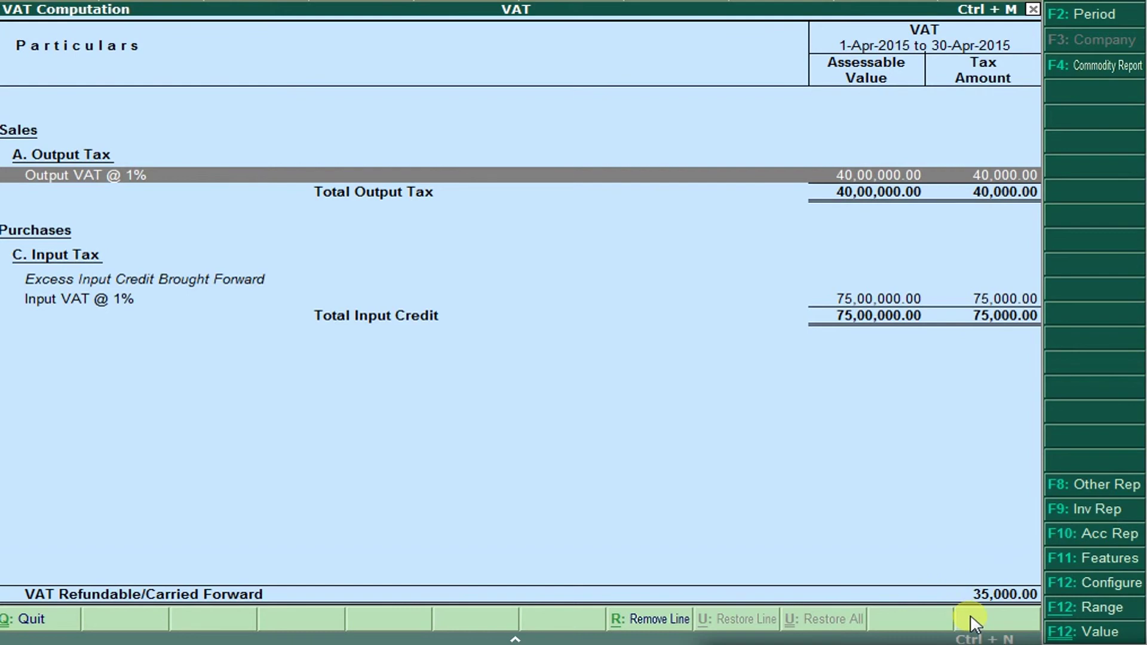
pyautogui.press('Escape')
pyautogui.press('Escape')
pyautogui.press('Escape')
pyautogui.press('Escape')
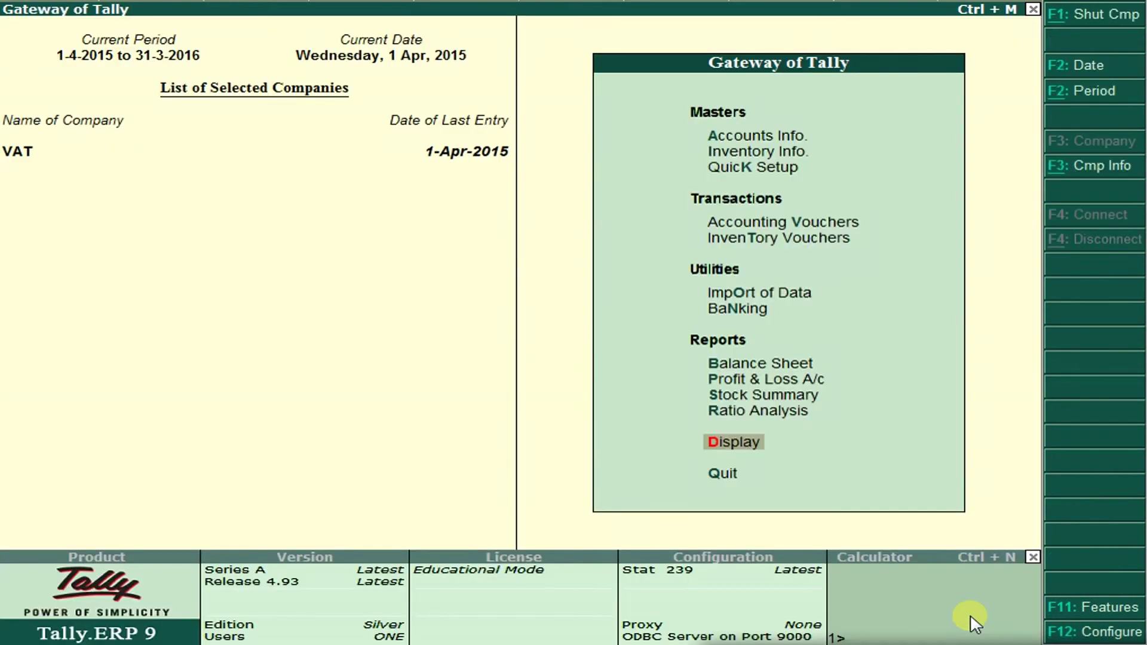
# Start a Cash sales voucher on Sales @1% for 300 GOLD BRACELETS at 30,000.00.
pyautogui.press('Up')
pyautogui.press('Up')
pyautogui.press('Up')
pyautogui.press('Up')
pyautogui.press('Up')
pyautogui.press('Up')
pyautogui.press('Up')
pyautogui.press('Up')
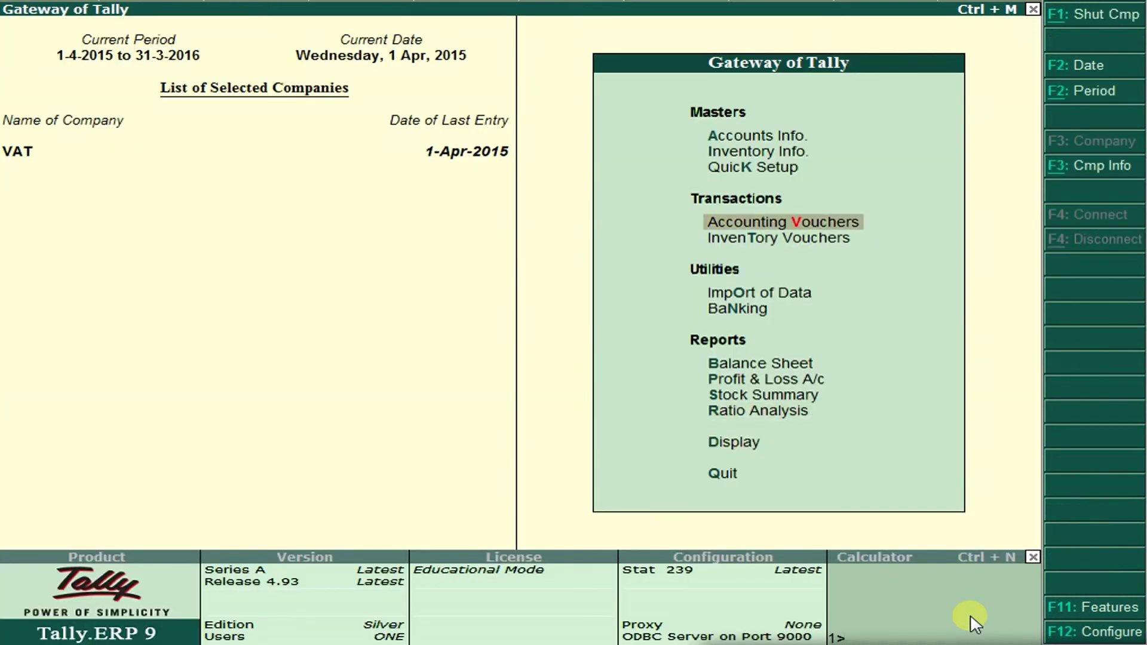
pyautogui.press('Return')
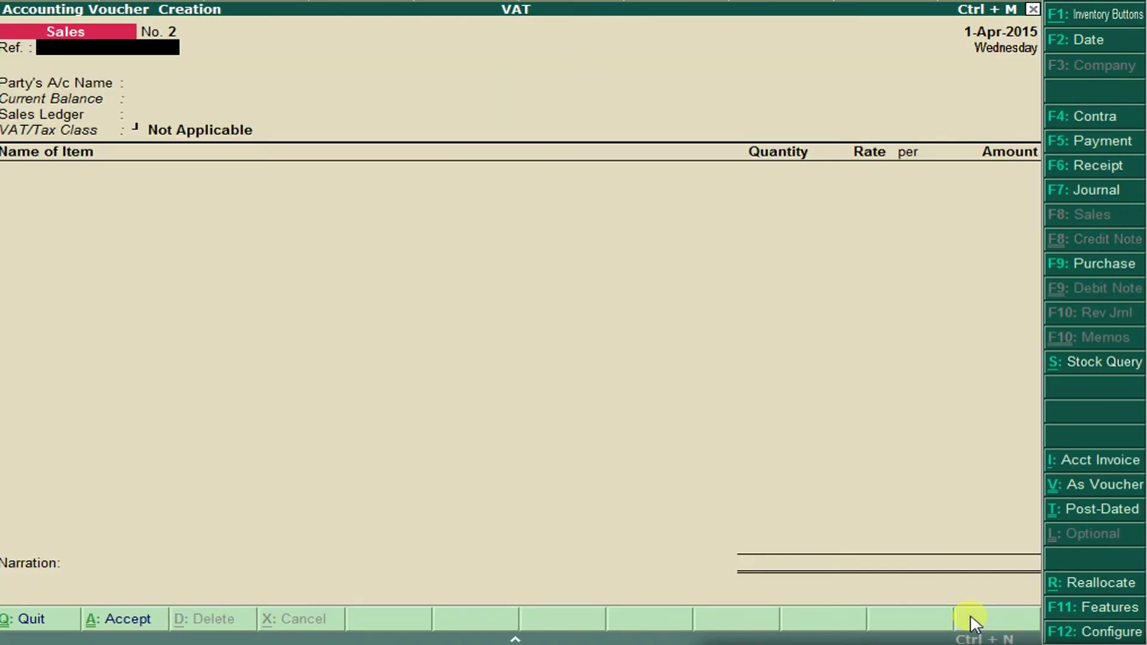
pyautogui.press('Return')
pyautogui.press('Return')
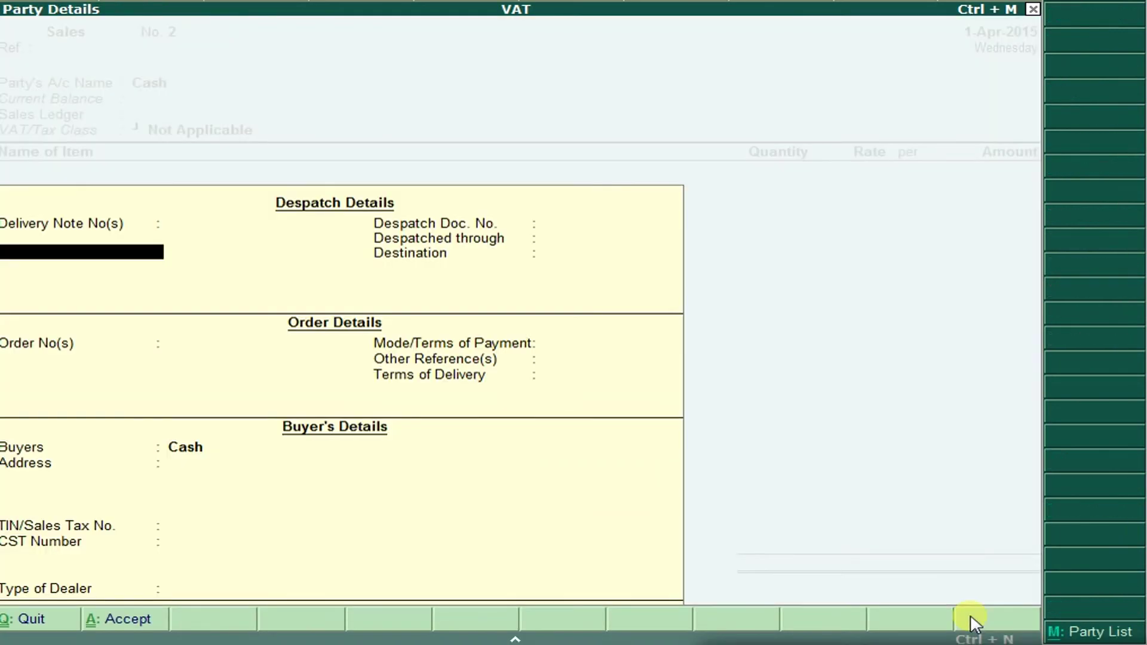
pyautogui.hotkey('ctrl', 'a')
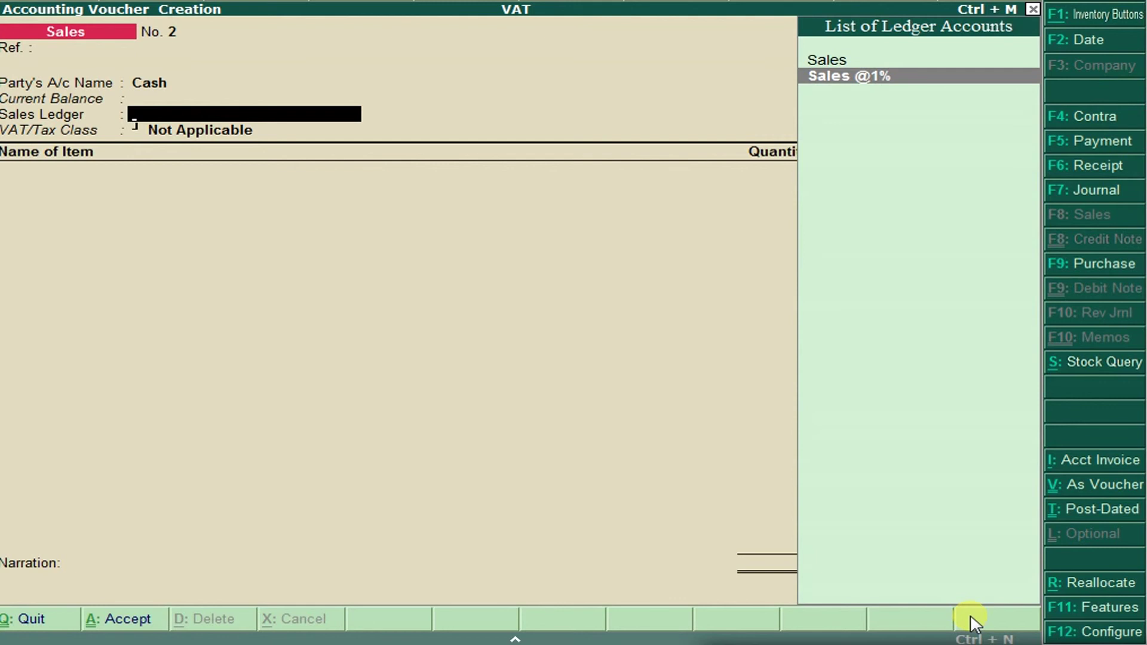
pyautogui.press('Return')
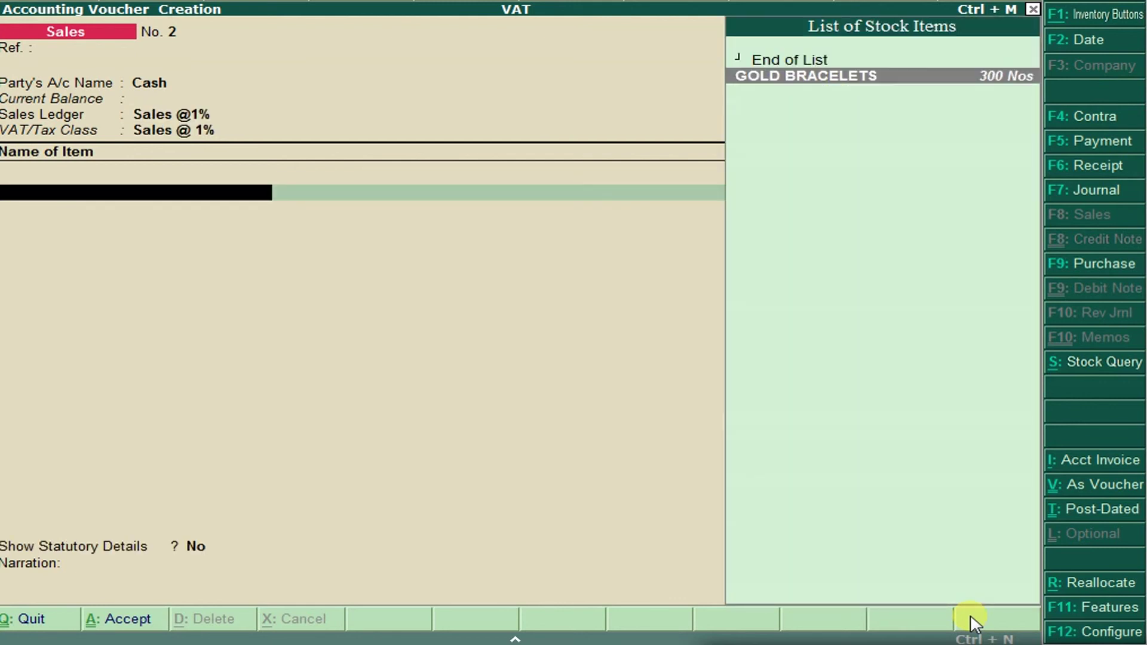
pyautogui.press('Return')
pyautogui.write('300')
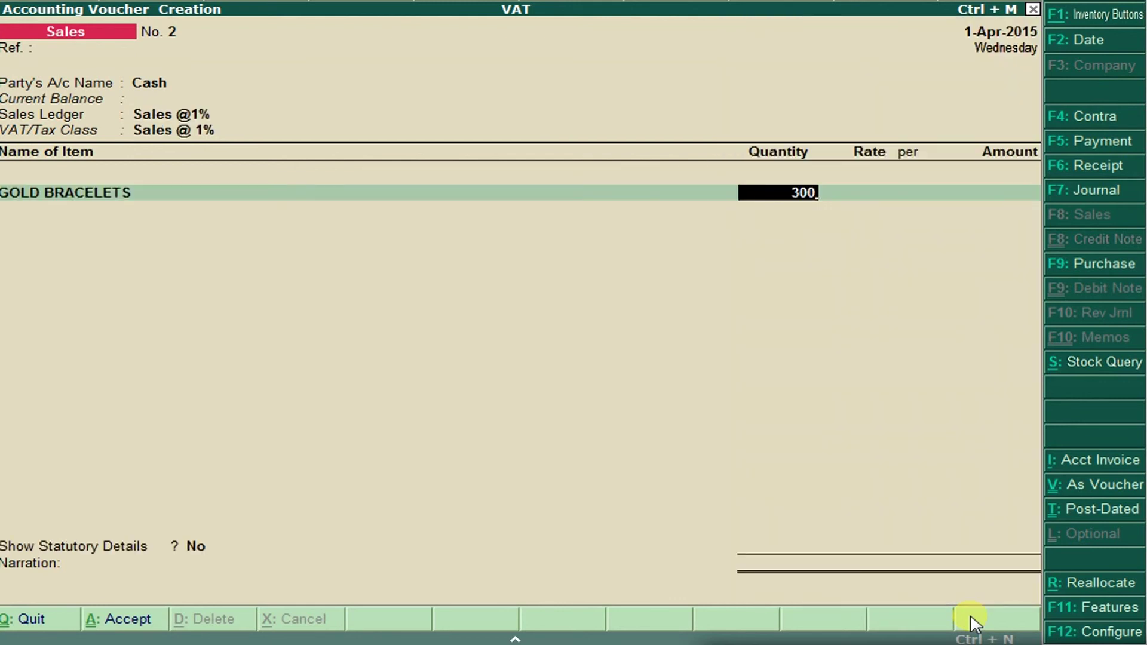
pyautogui.press('Return')
pyautogui.write('30000')
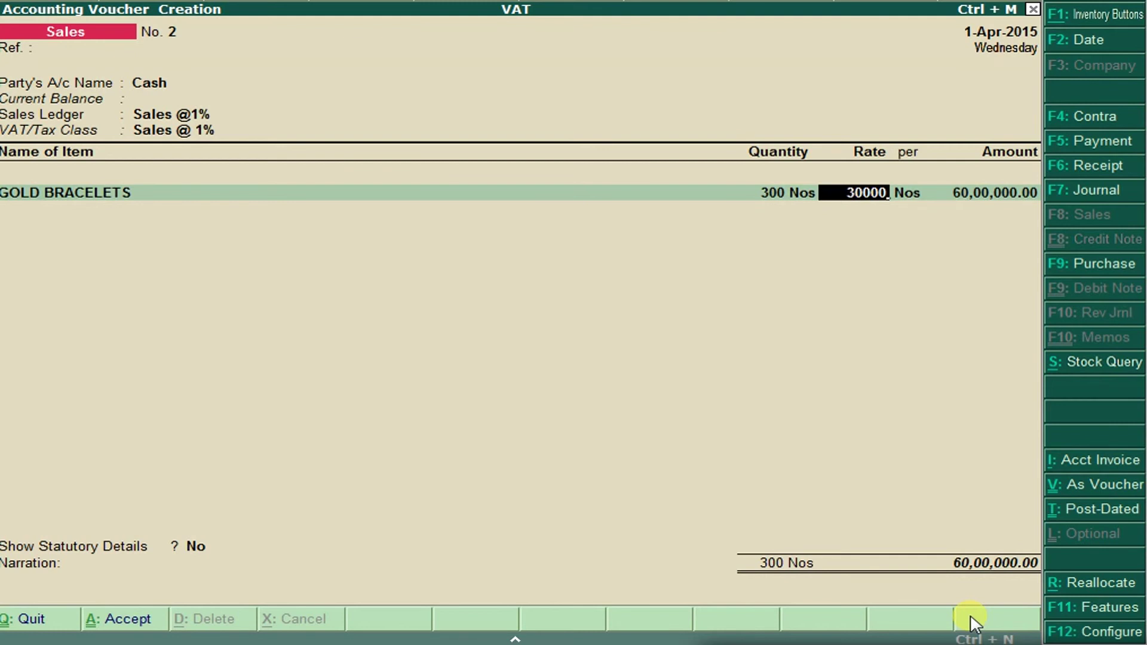
pyautogui.press('Return')
pyautogui.press('Return')
pyautogui.press('Return')
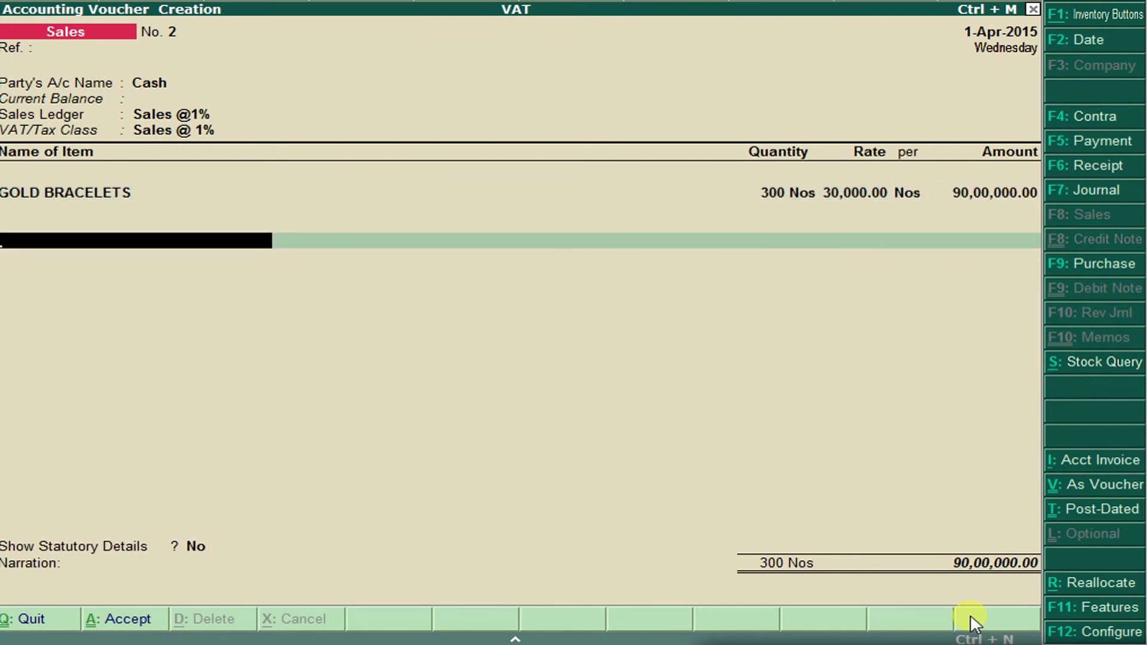
# Add 90,000.00 Output Vat @ 1%, save voucher No. 2, and return to the Gateway.
pyautogui.press('Return')
pyautogui.press('Return')
pyautogui.press('Down')
pyautogui.press('Down')
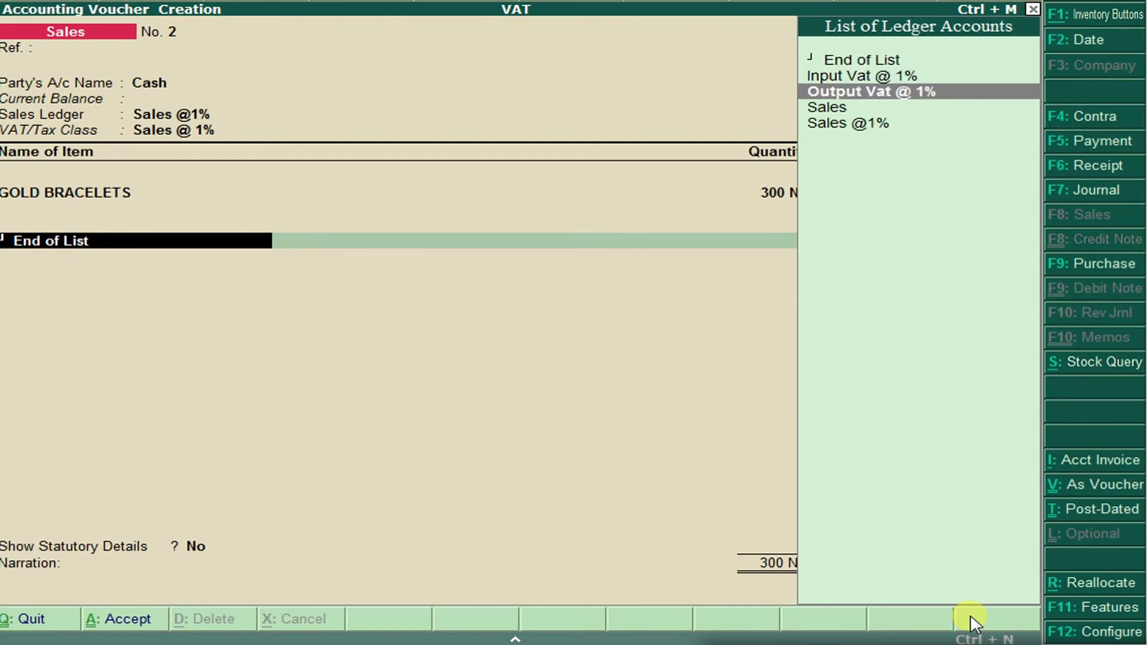
pyautogui.press('Return')
pyautogui.press('Return')
pyautogui.press('Return')
pyautogui.press('Return')
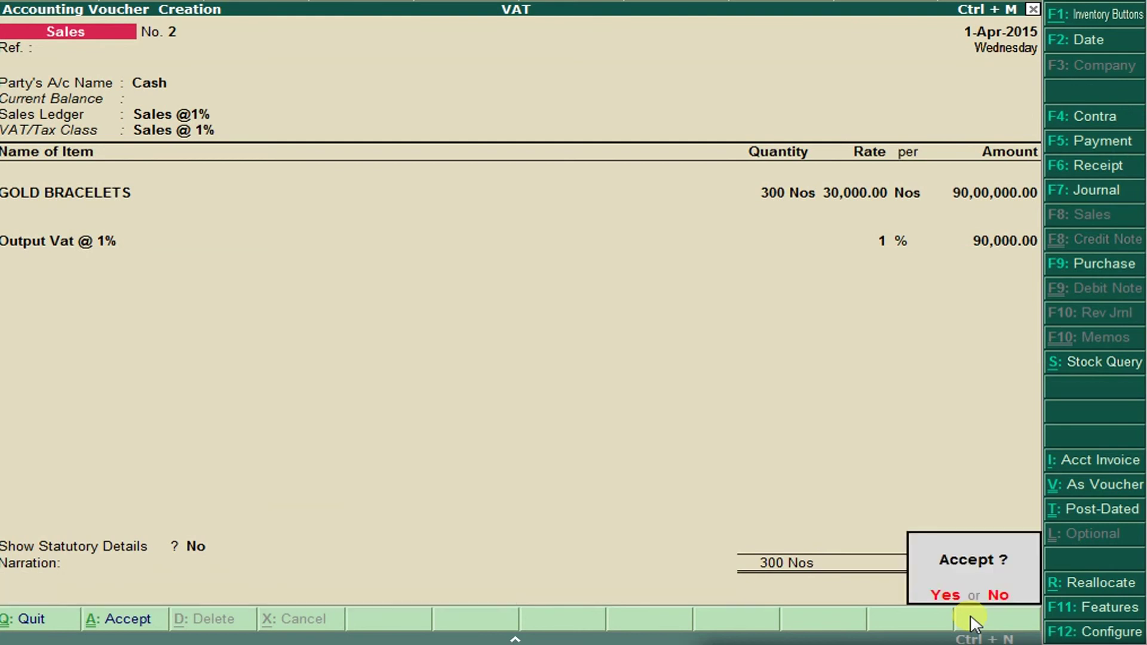
pyautogui.press('Return')
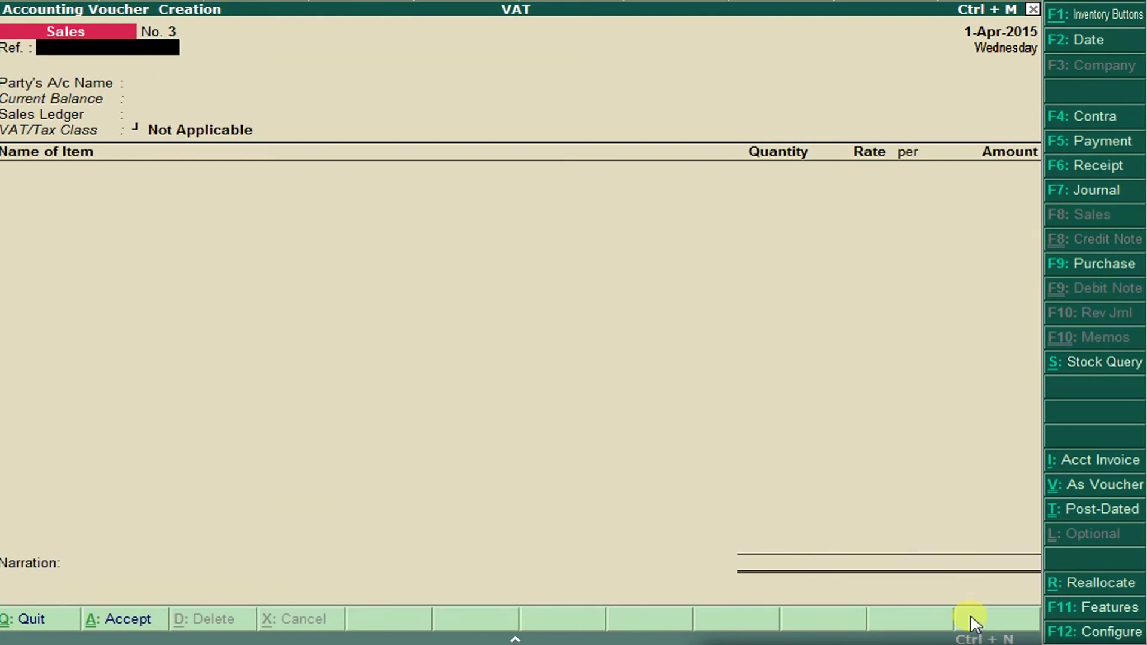
pyautogui.press('Escape')
pyautogui.press('Return')
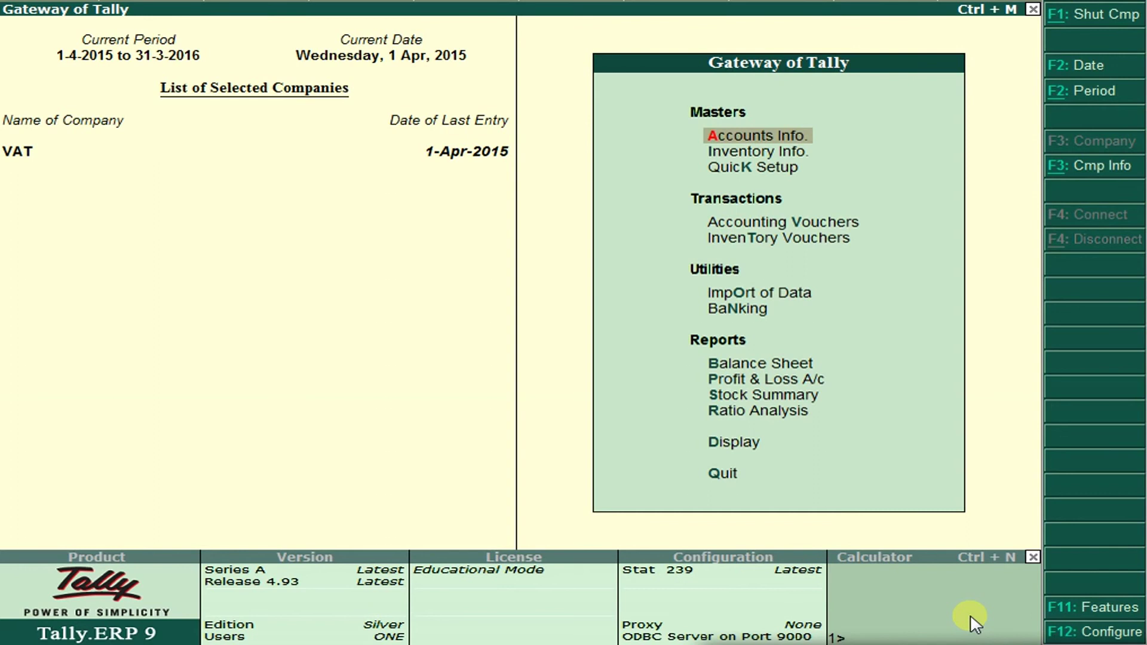
# Go through Display > Statutory Reports > VAT toward the VAT Computation report.
pyautogui.press('d')
pyautogui.press('Down')
pyautogui.press('Down')
pyautogui.press('Down')
pyautogui.press('Down')
pyautogui.press('Down')
pyautogui.press('Down')
pyautogui.press('Down')
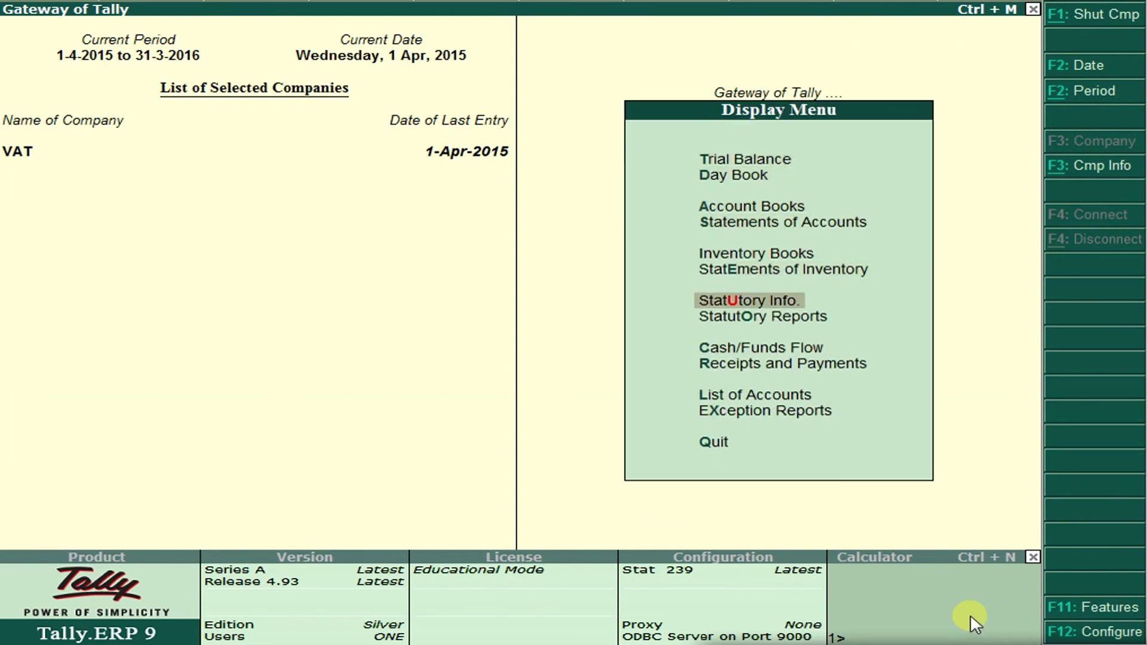
pyautogui.press('Return')
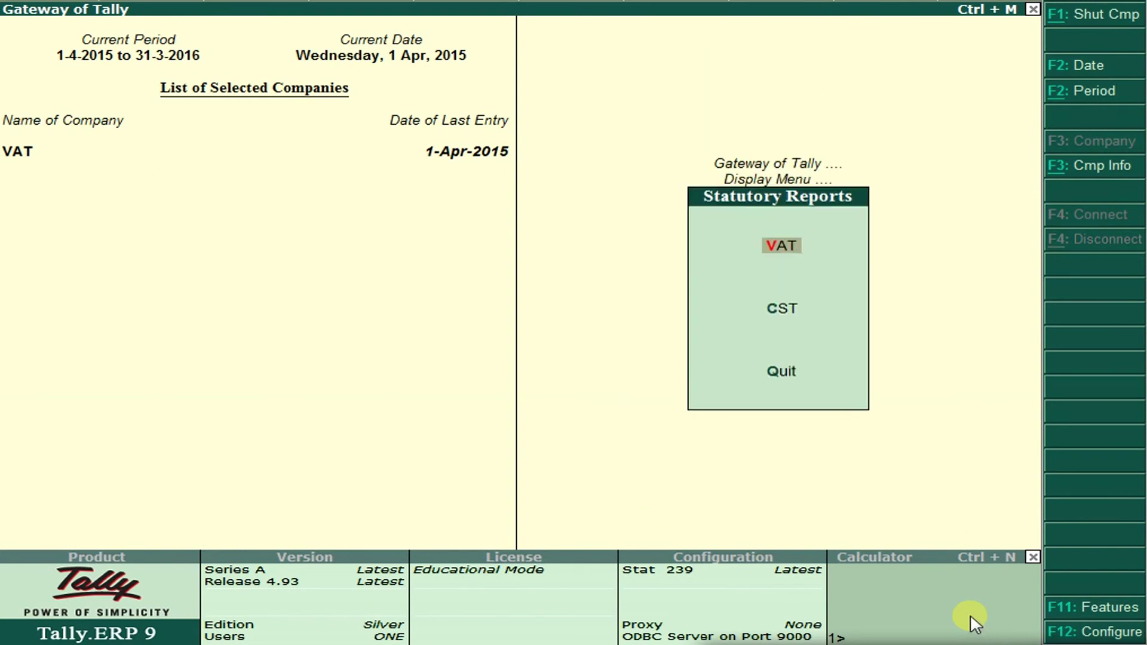
pyautogui.press('Return')
pyautogui.press('Return')
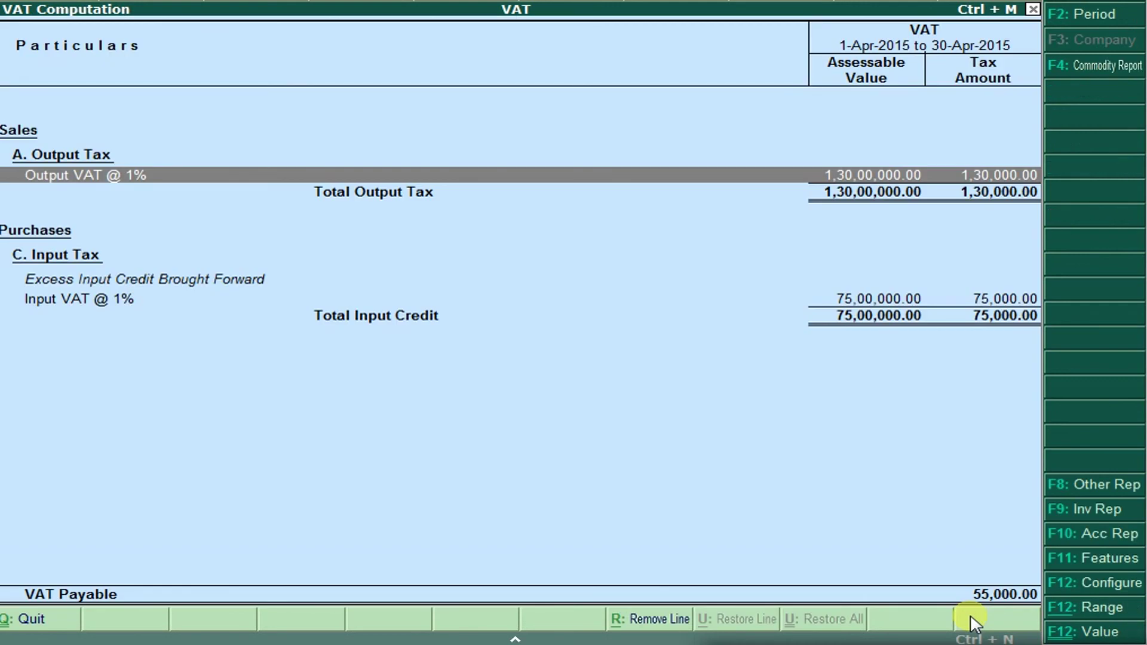